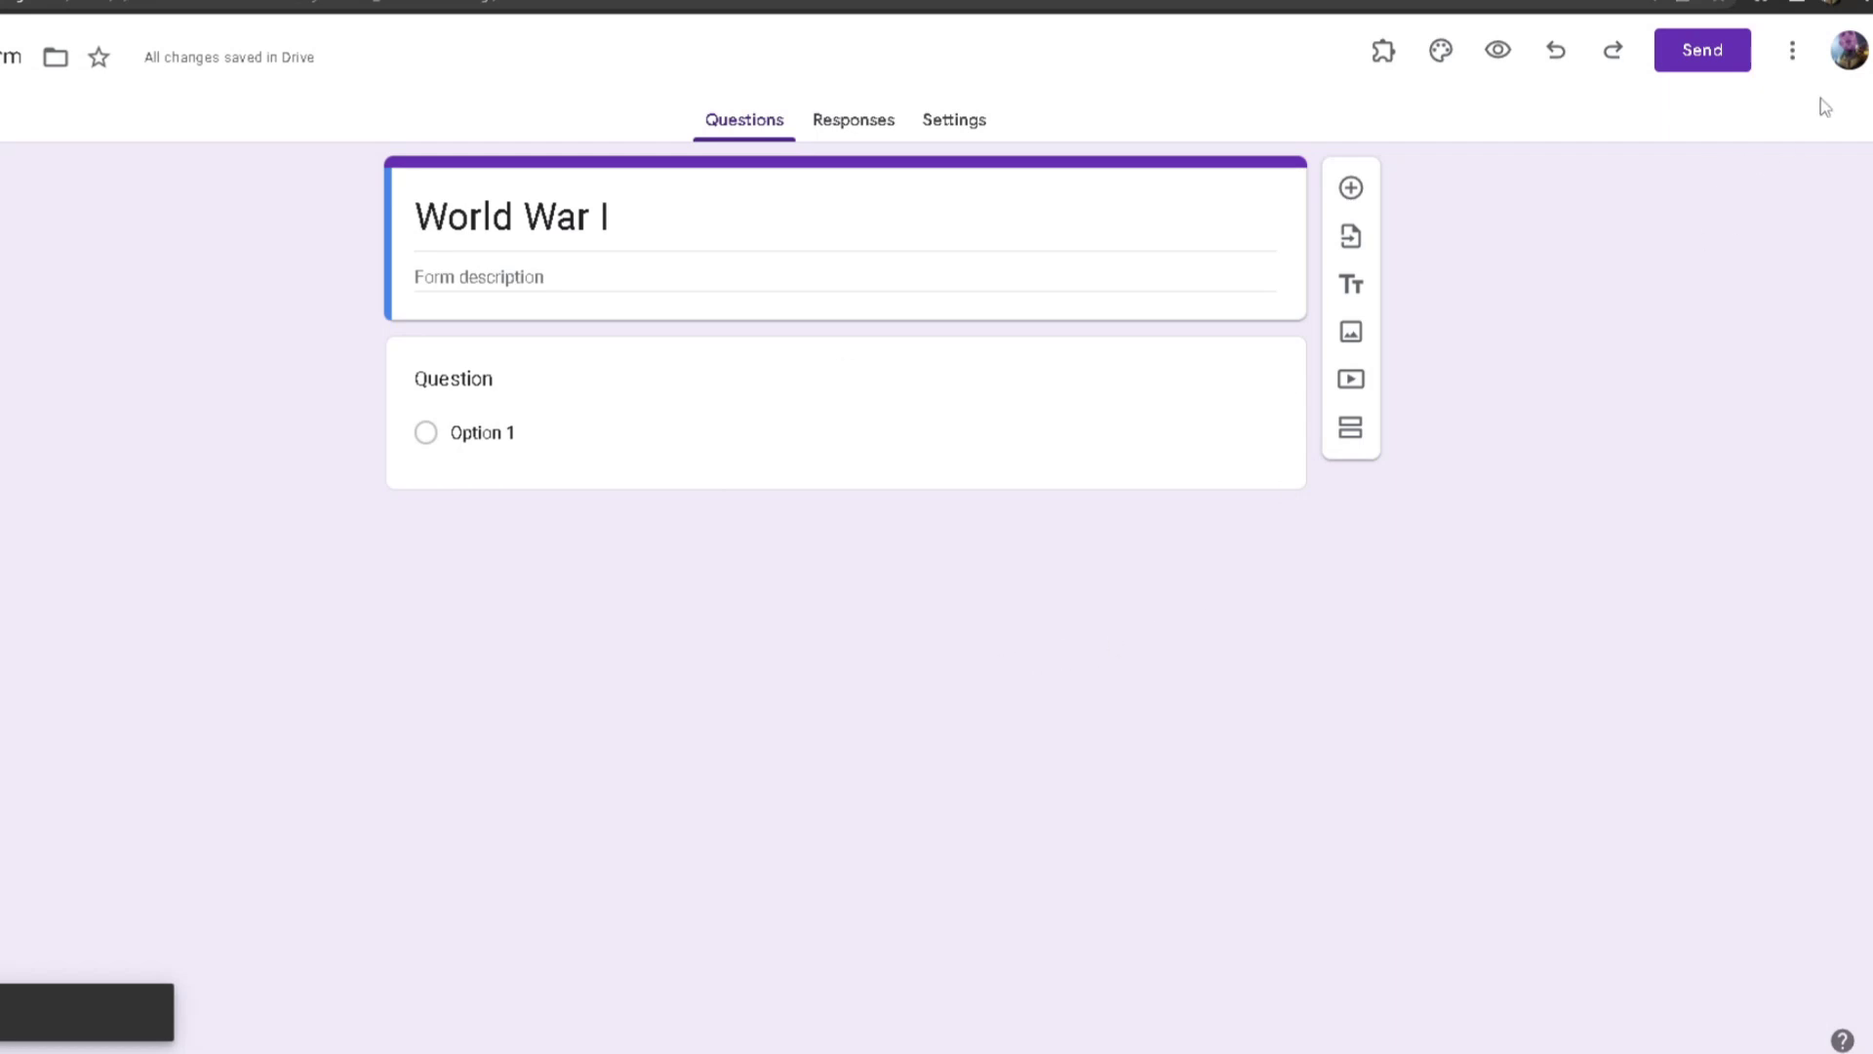
# Search the Forms add-on Marketplace for 'gpt quiz generator'
pyautogui.click(1791, 50)
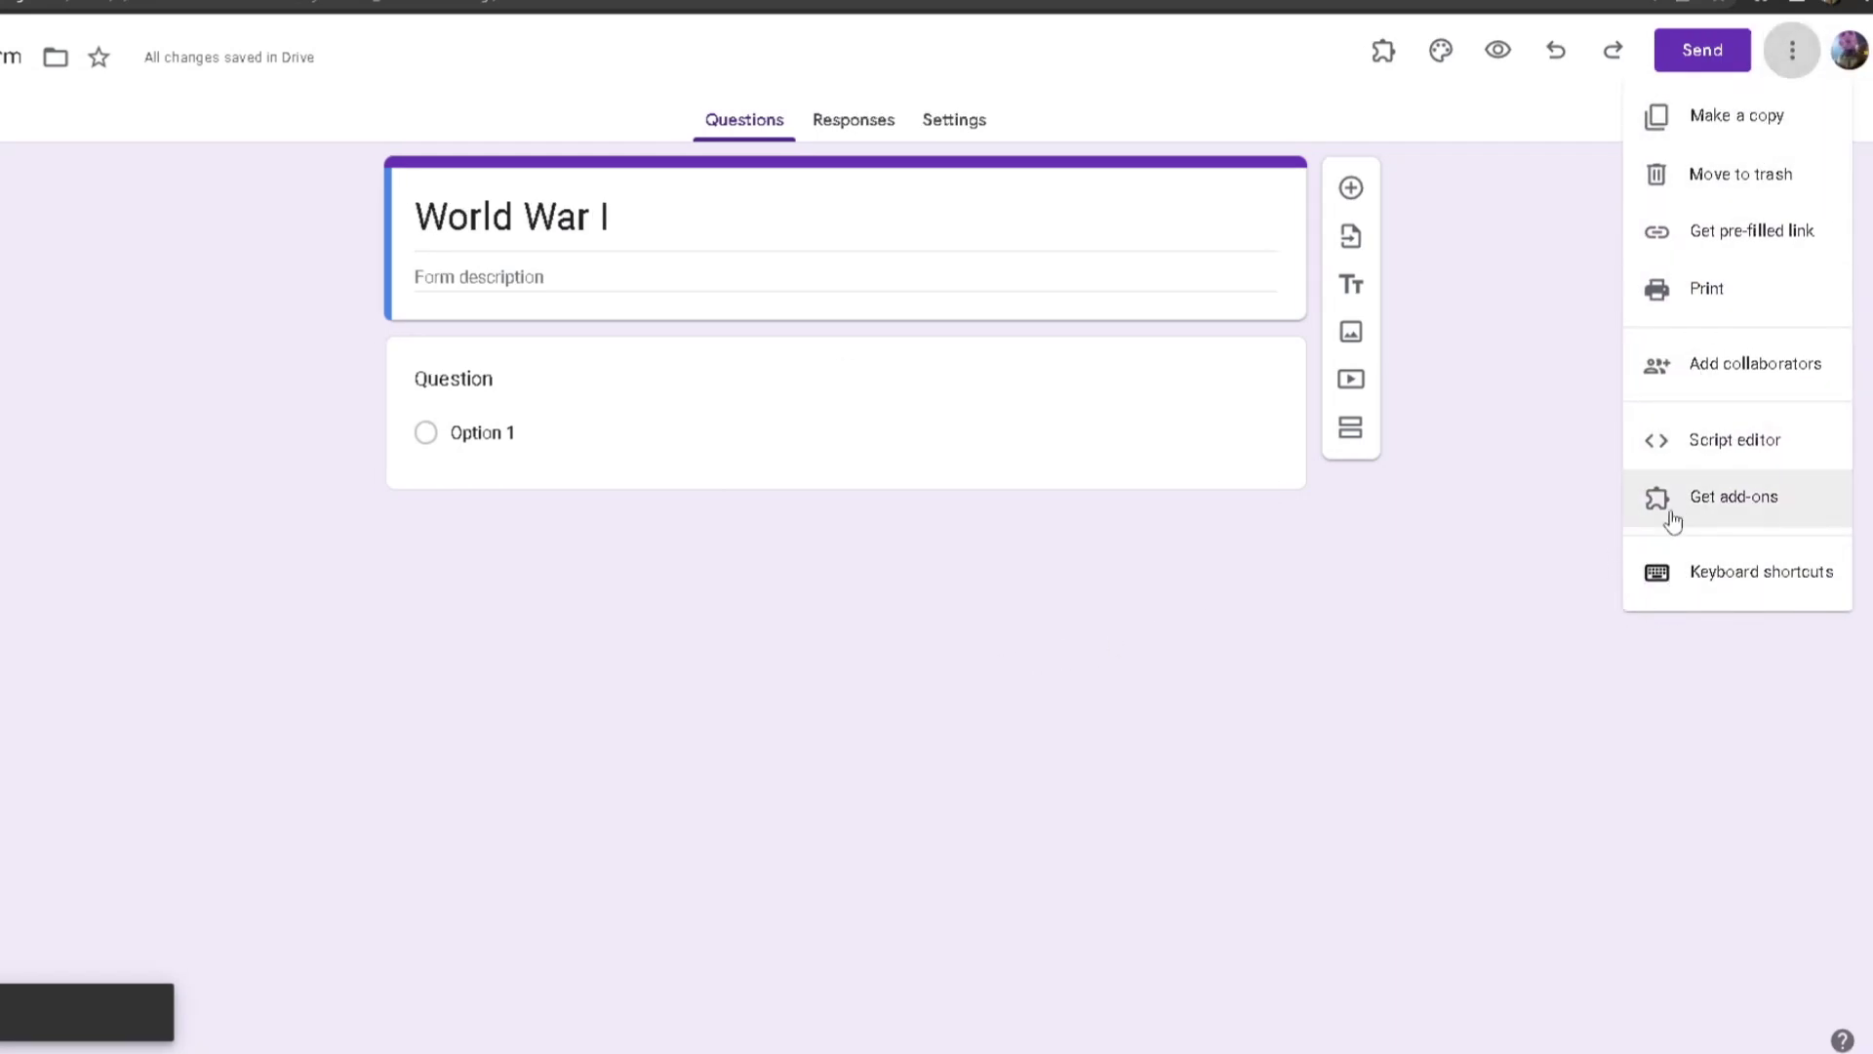
pyautogui.click(1672, 519)
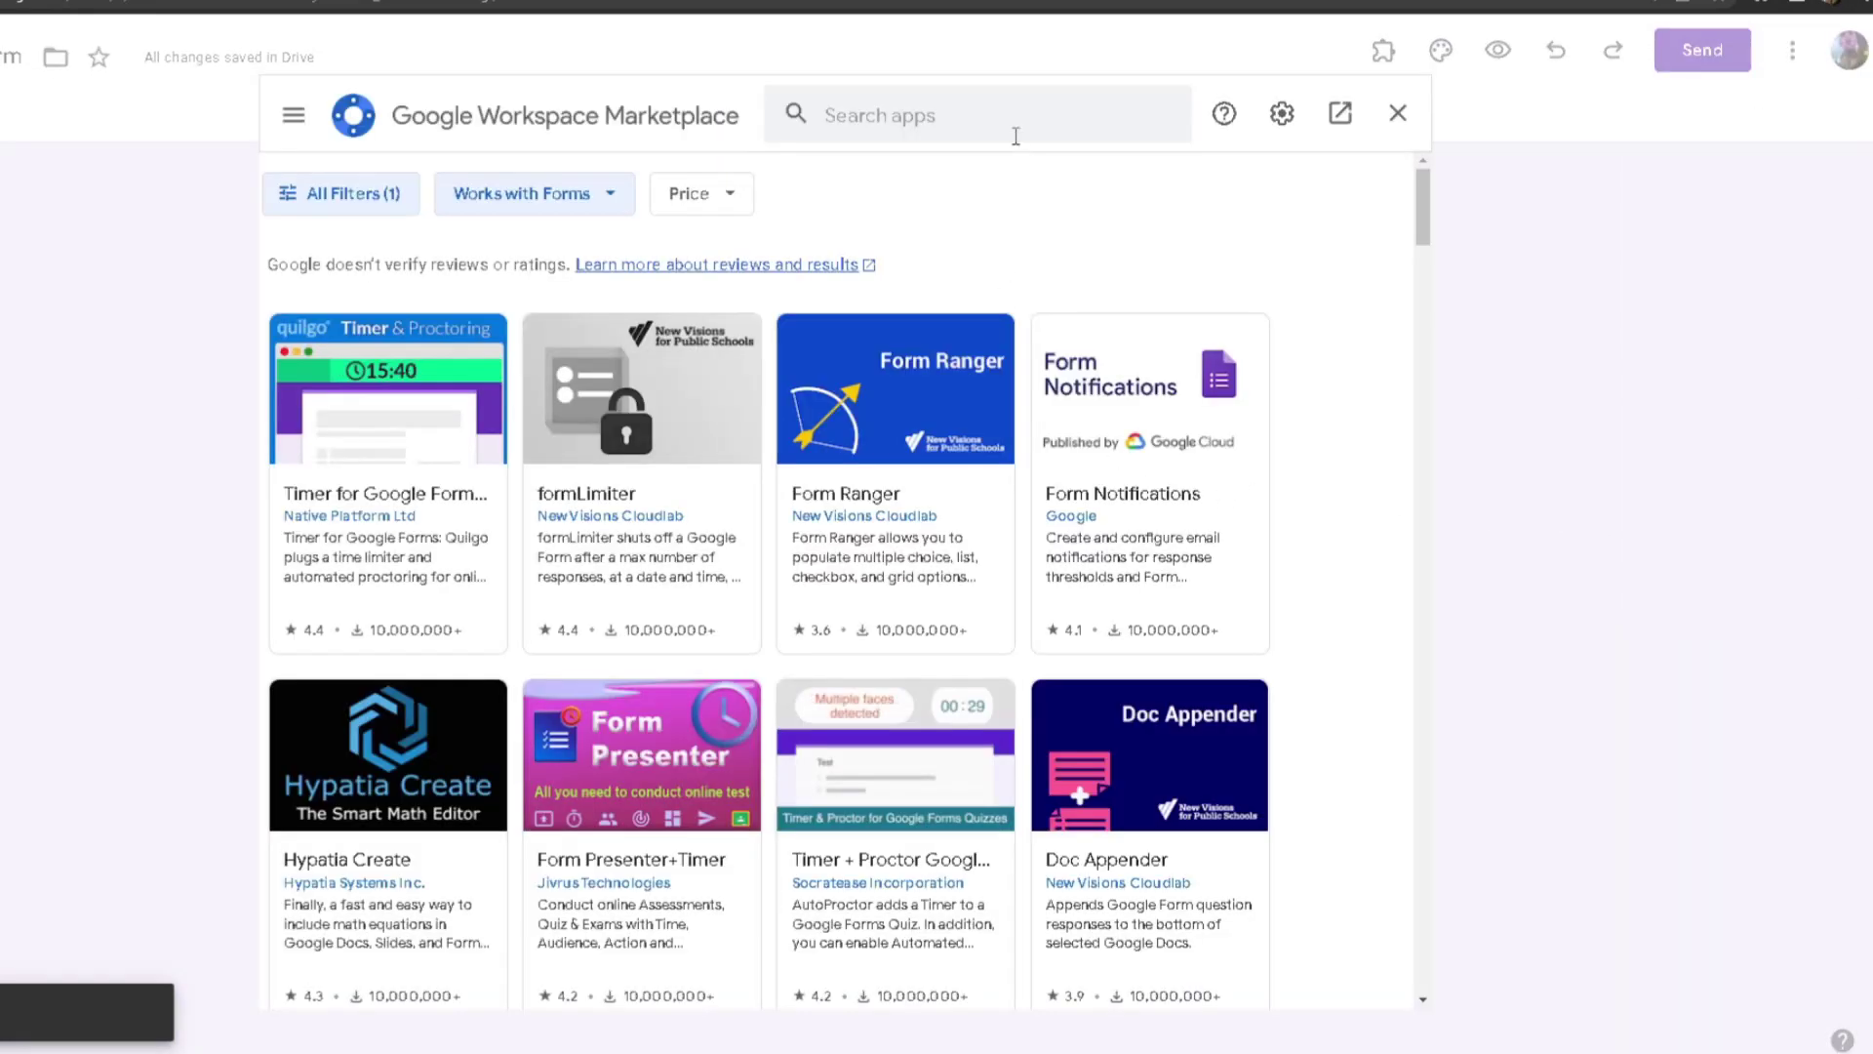
pyautogui.click(878, 96)
pyautogui.write('gpt quix')
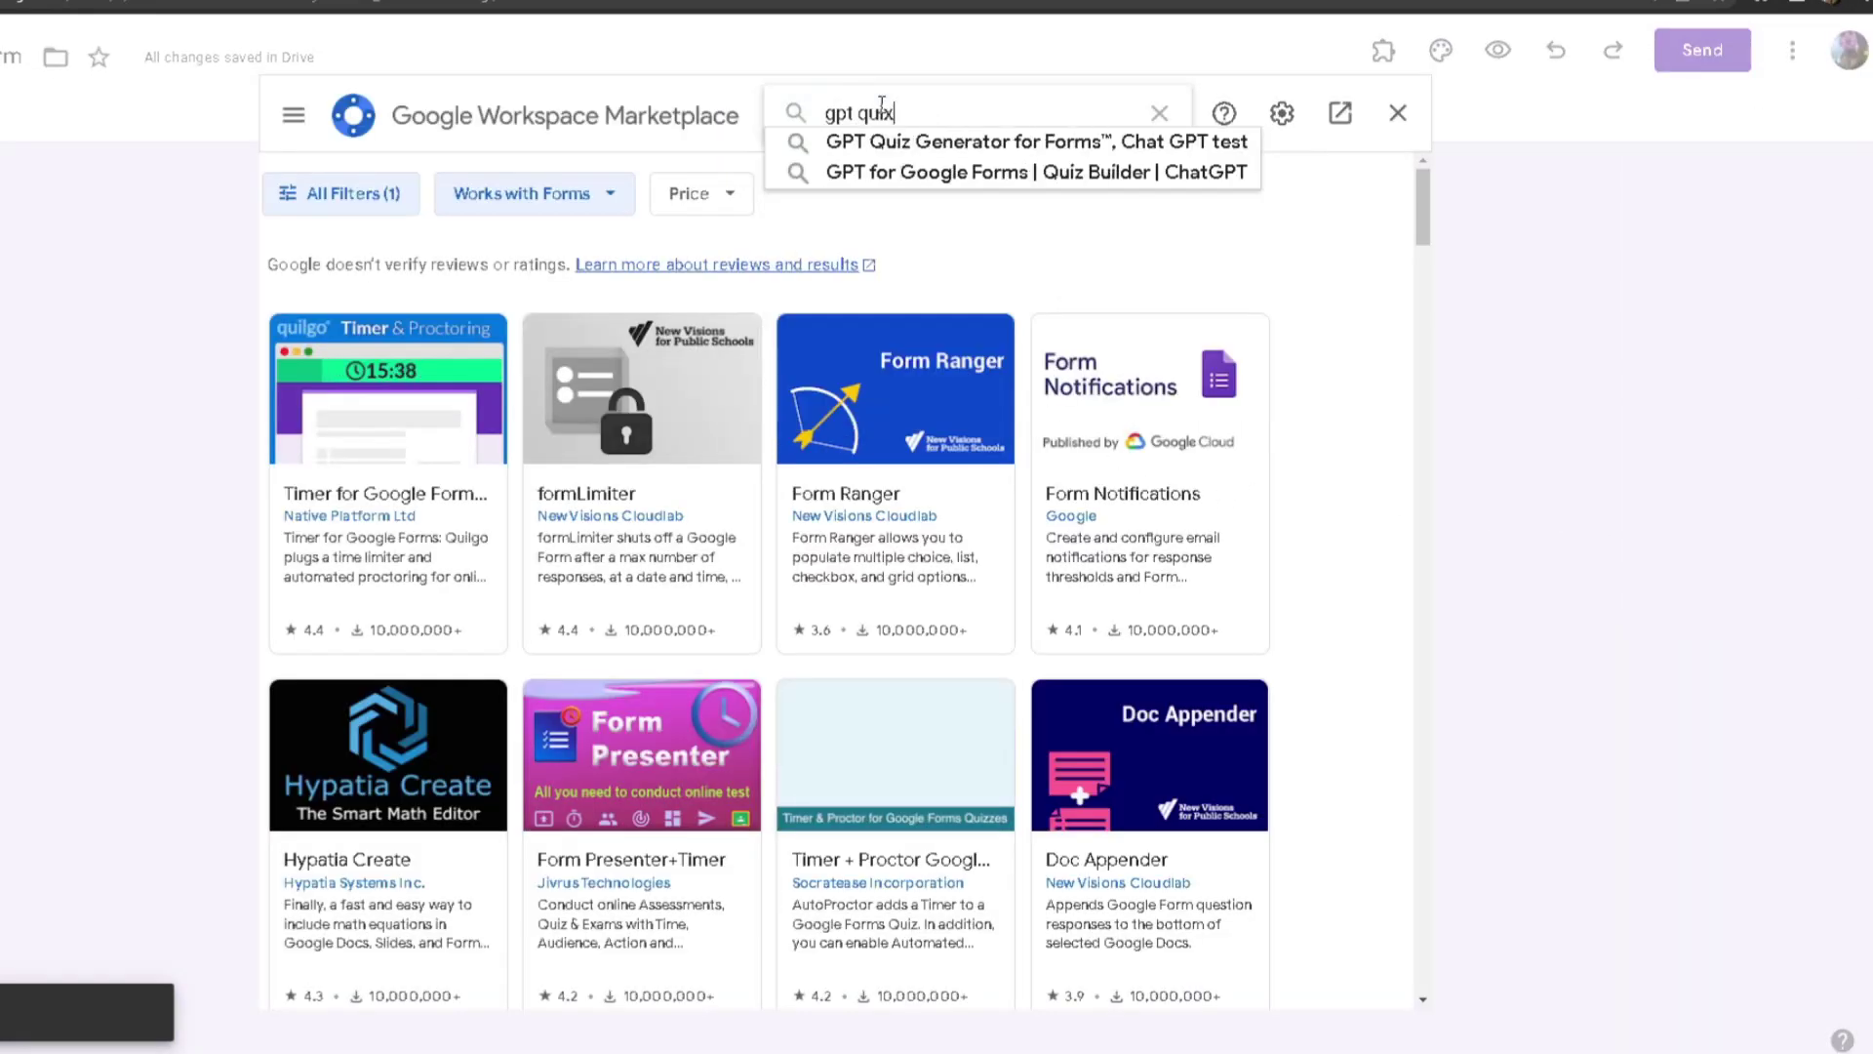
pyautogui.press('BackSpace')
pyautogui.write('z generator')
pyautogui.press('Return')
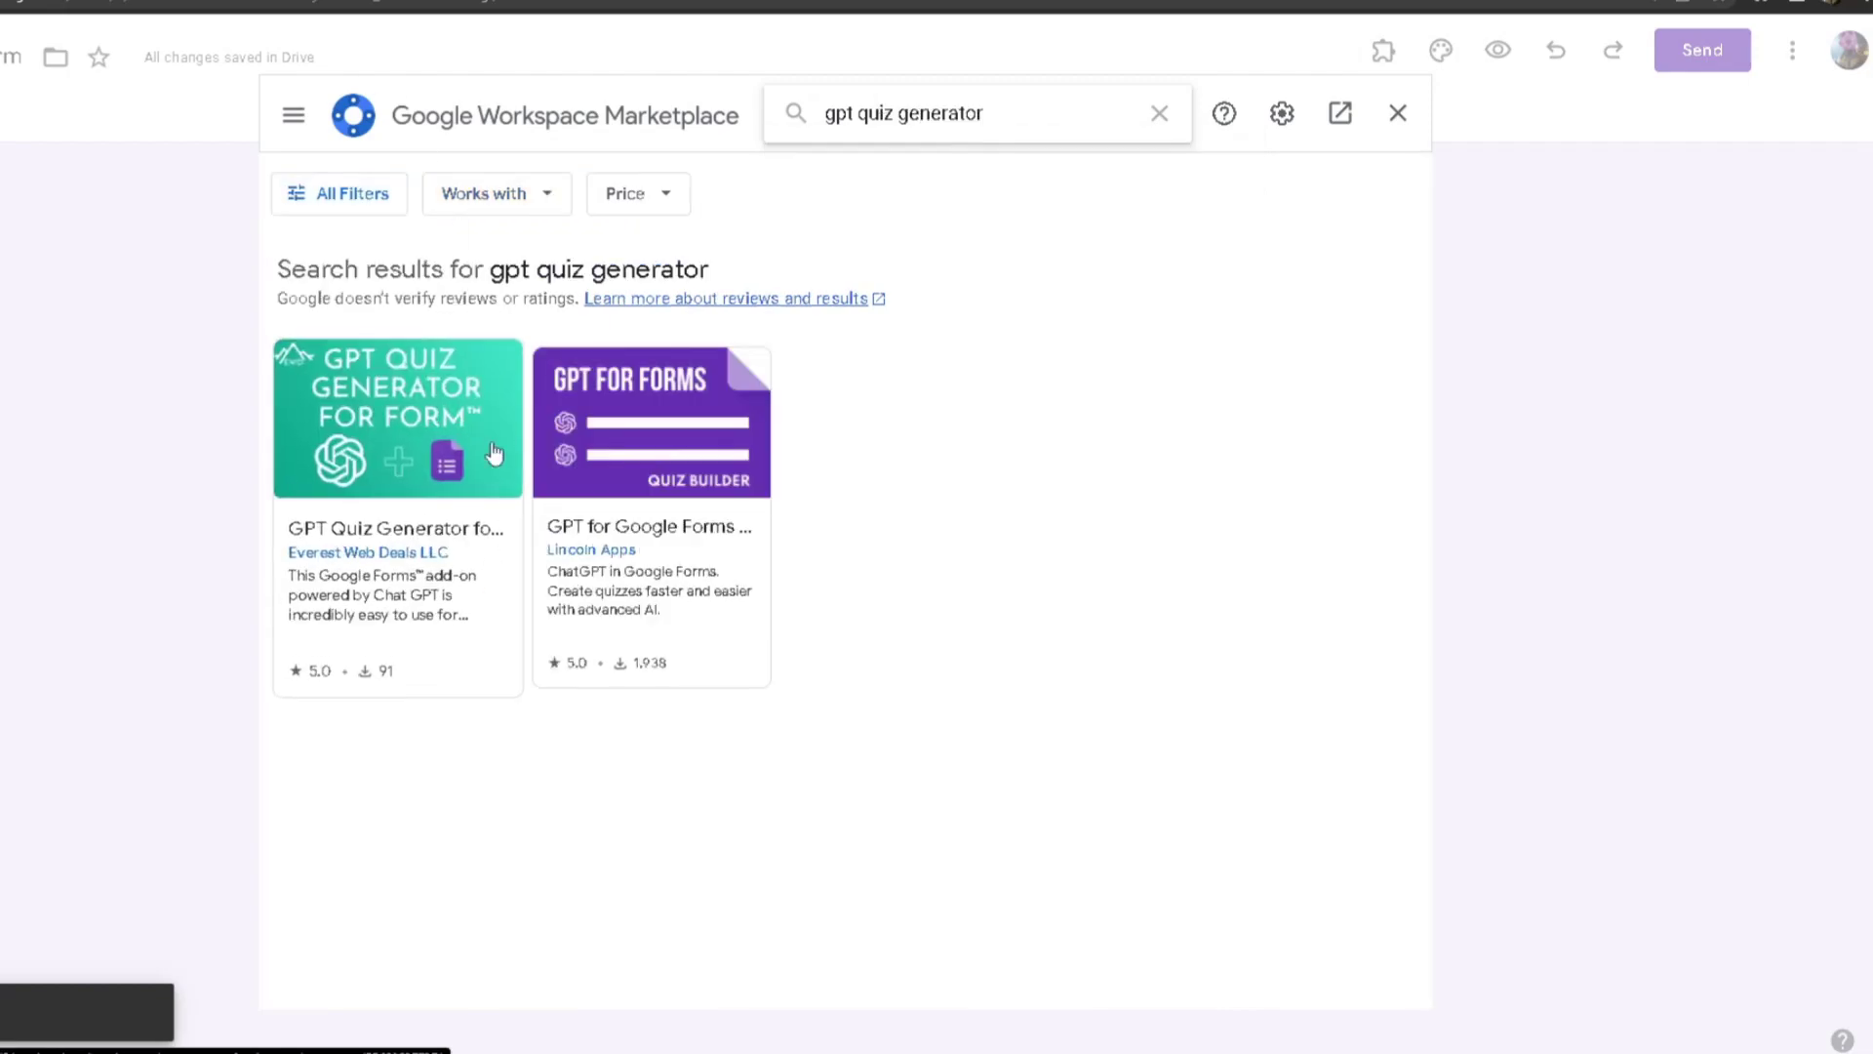
# Install the GPT Quiz Generator for Forms add-on and close the Marketplace
pyautogui.click(408, 464)
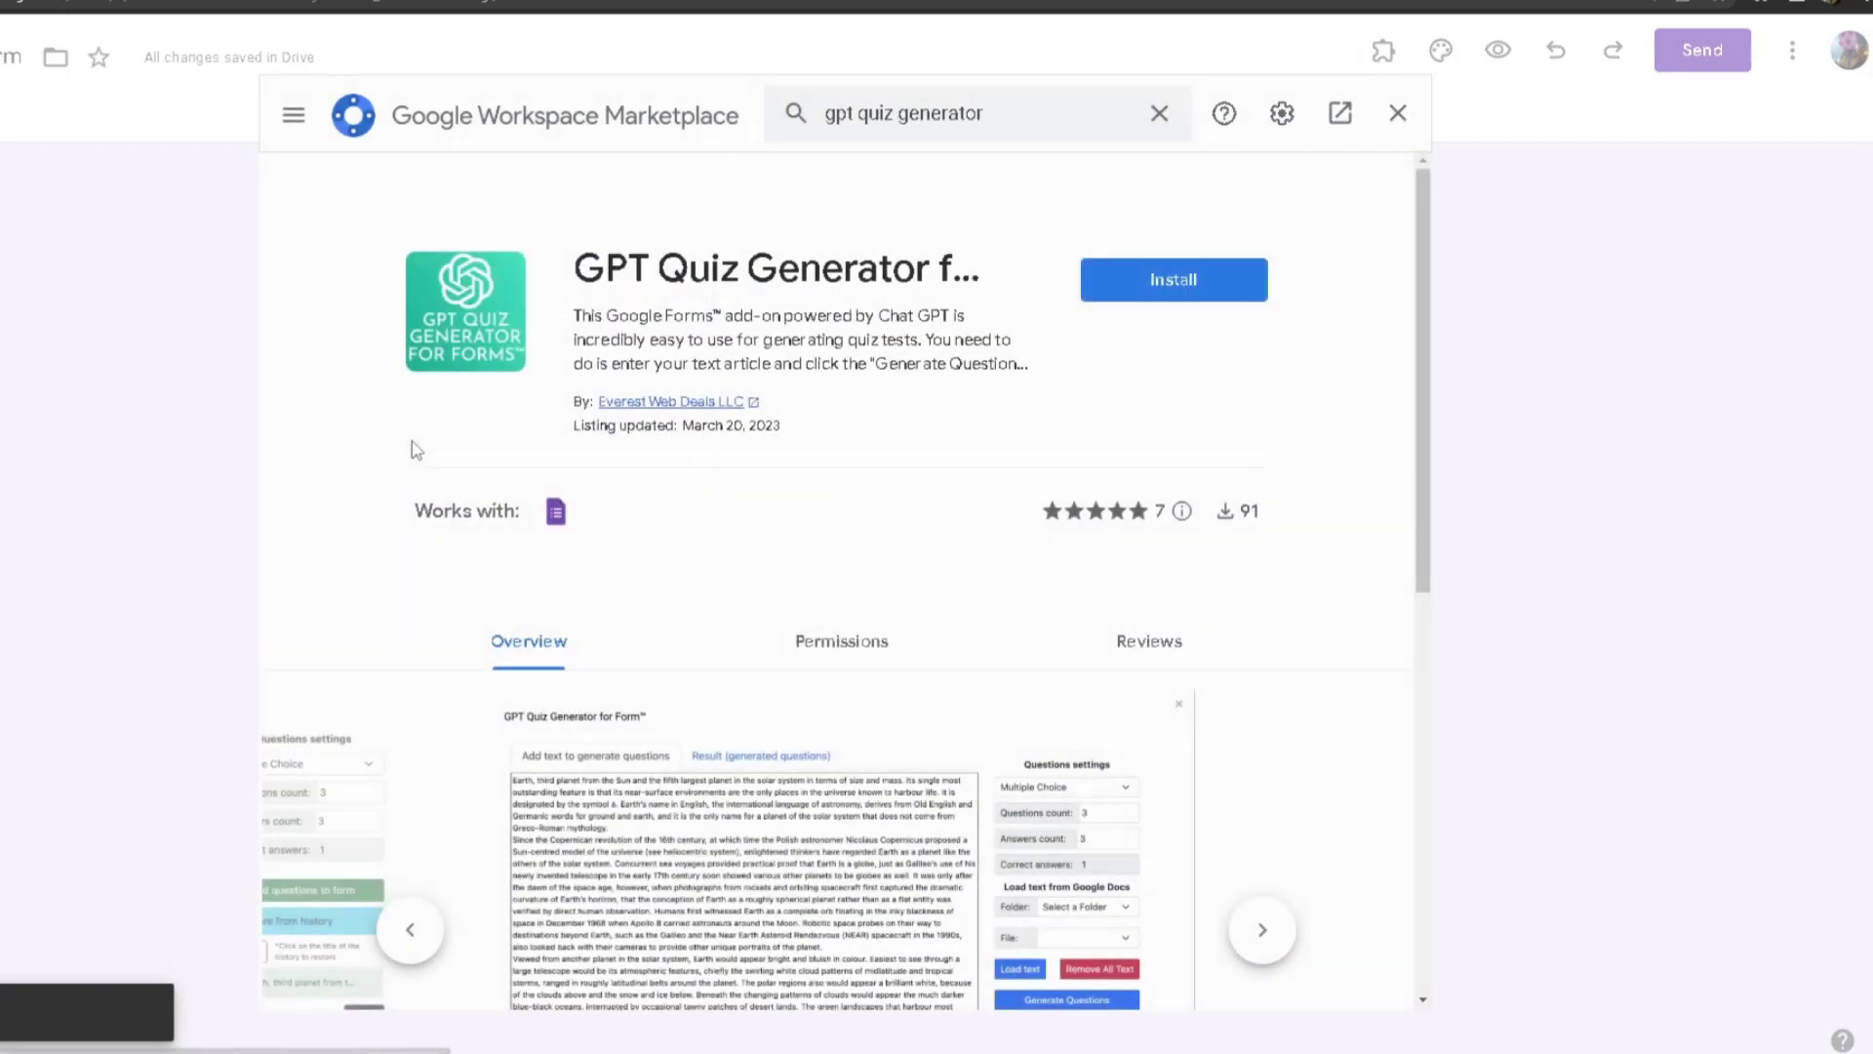
pyautogui.click(1090, 290)
pyautogui.click(991, 682)
pyautogui.click(1175, 479)
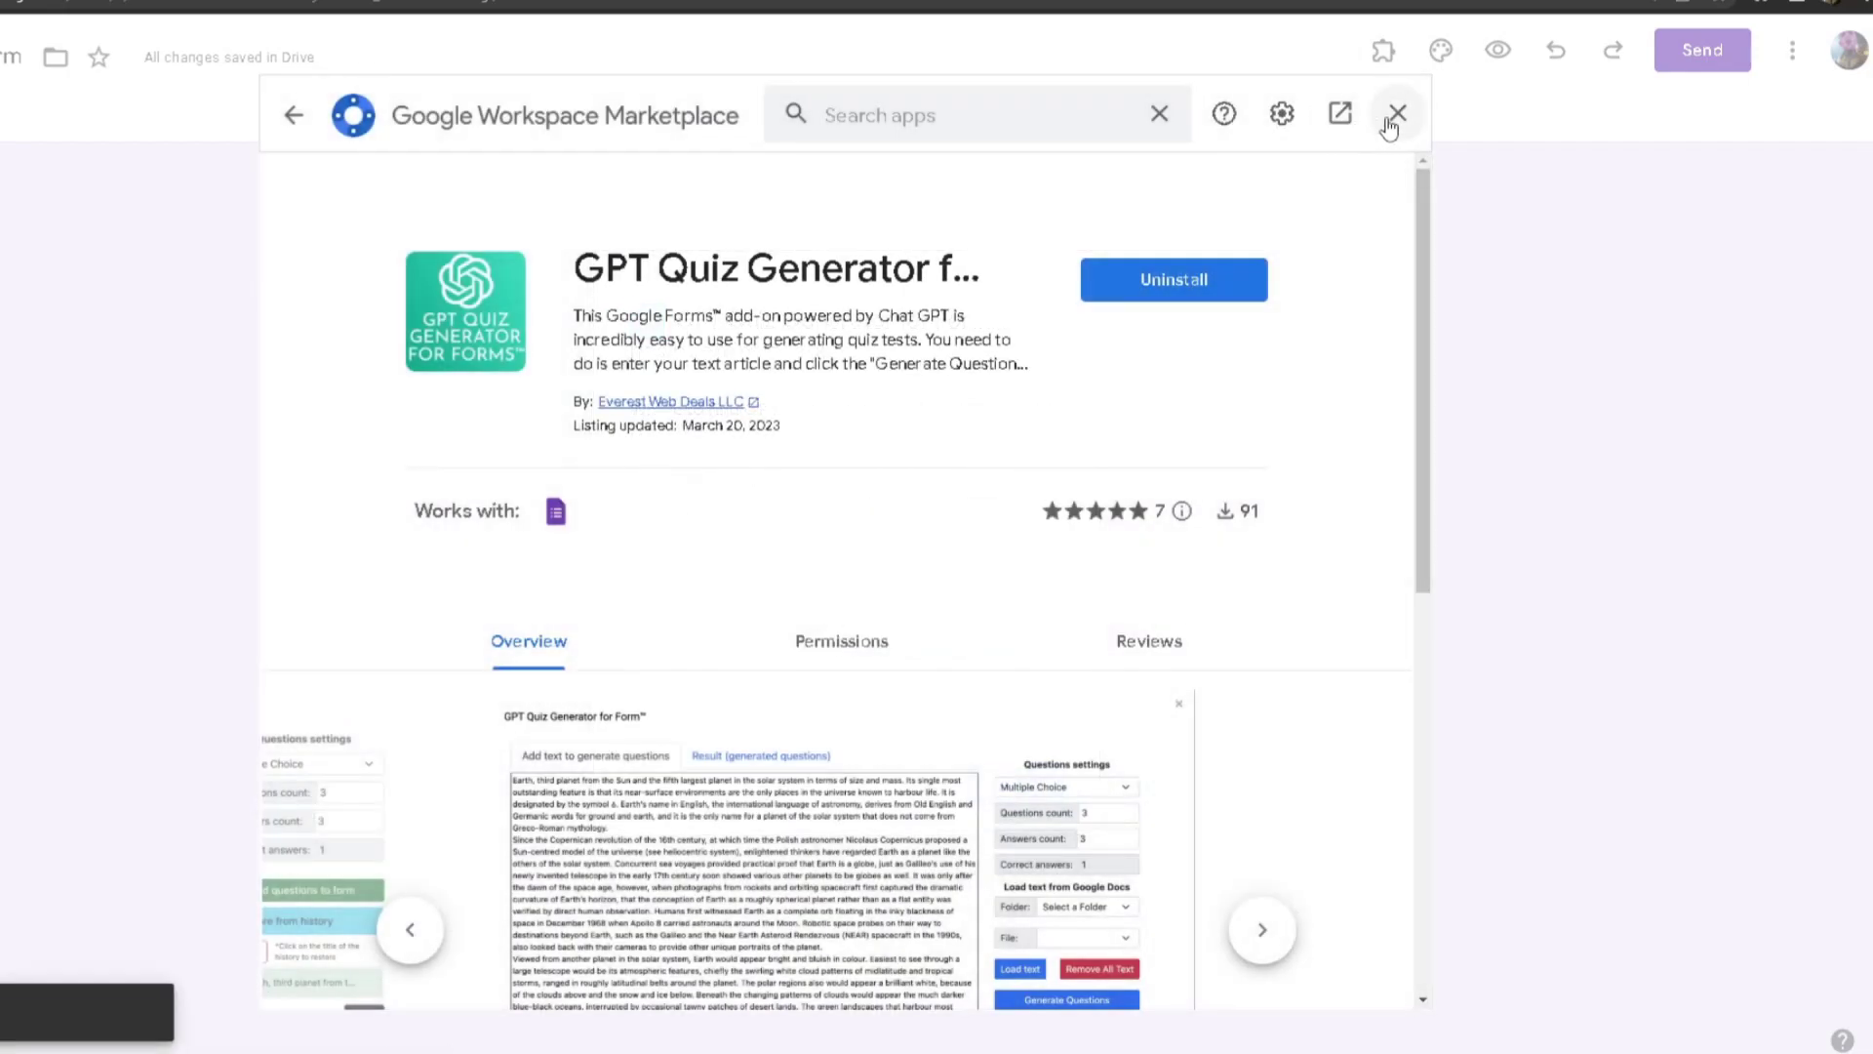
pyautogui.click(1398, 113)
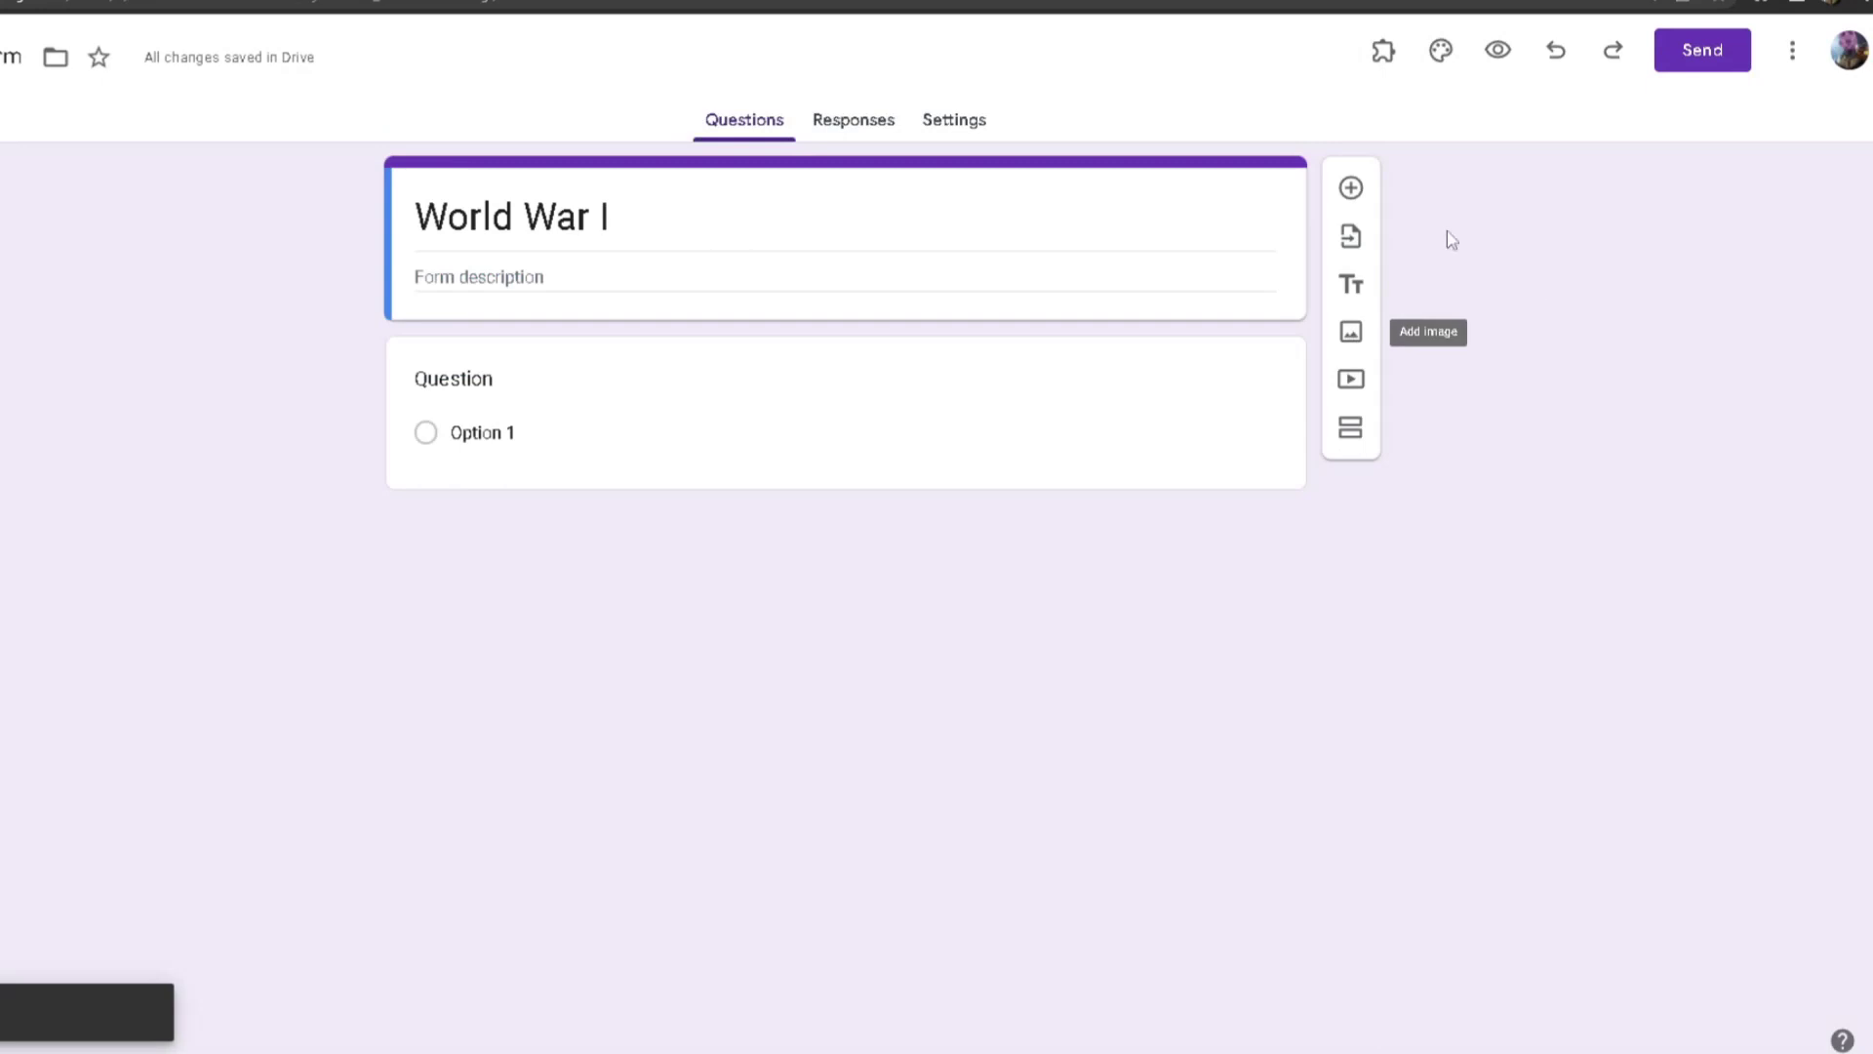
# Launch GPT Quiz Generator for Forms from the Add-ons menu and start it
pyautogui.click(1379, 56)
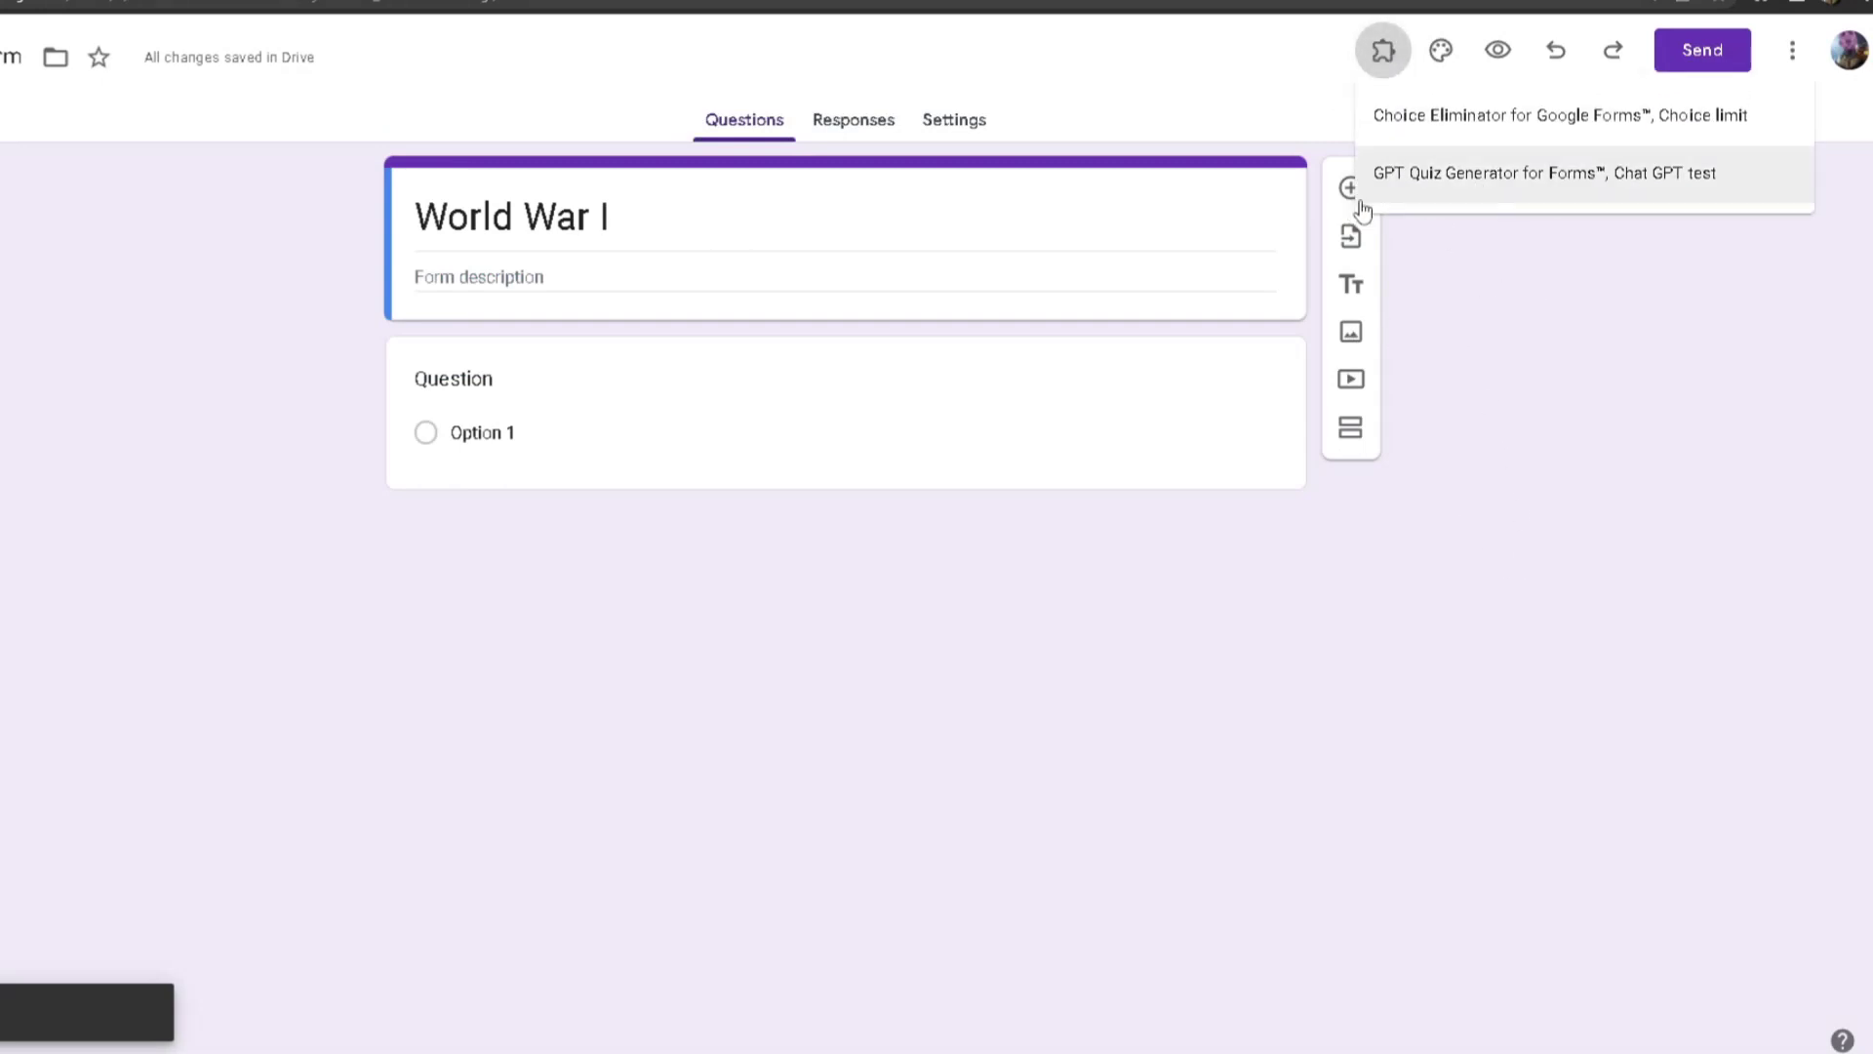
pyautogui.click(1409, 188)
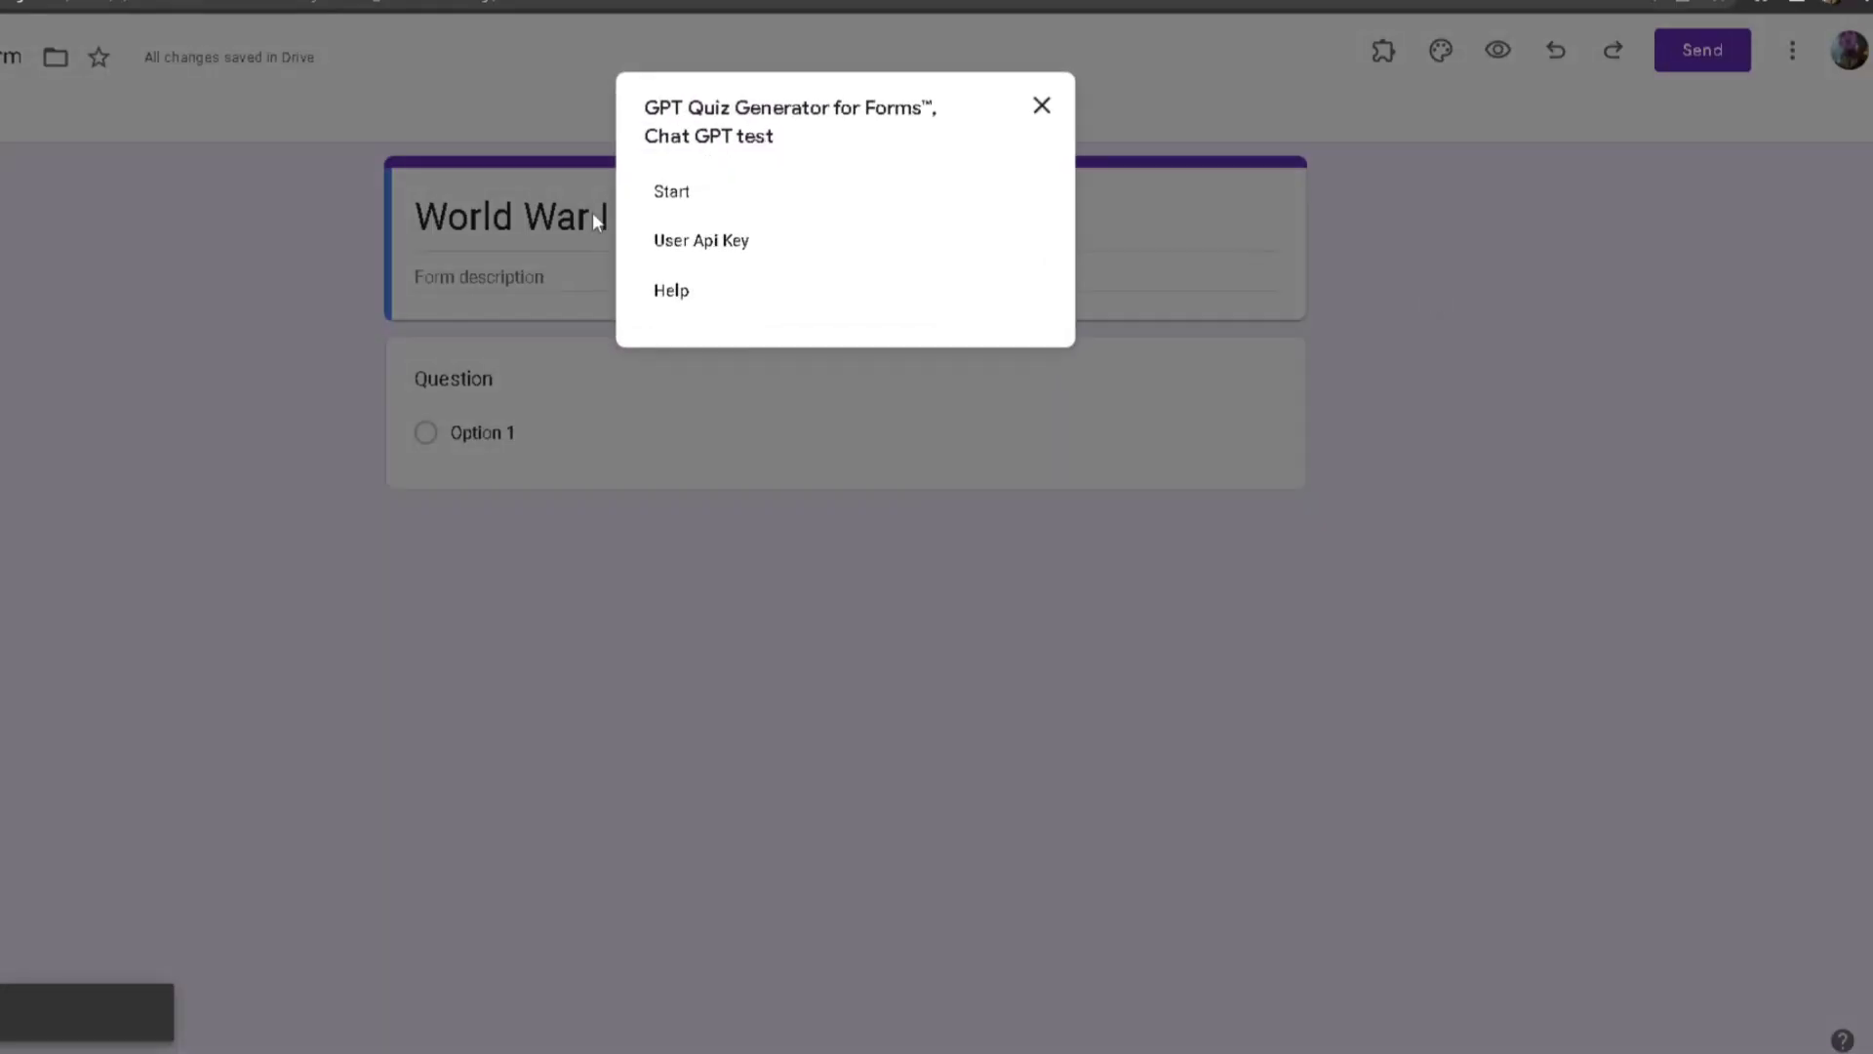
pyautogui.click(671, 193)
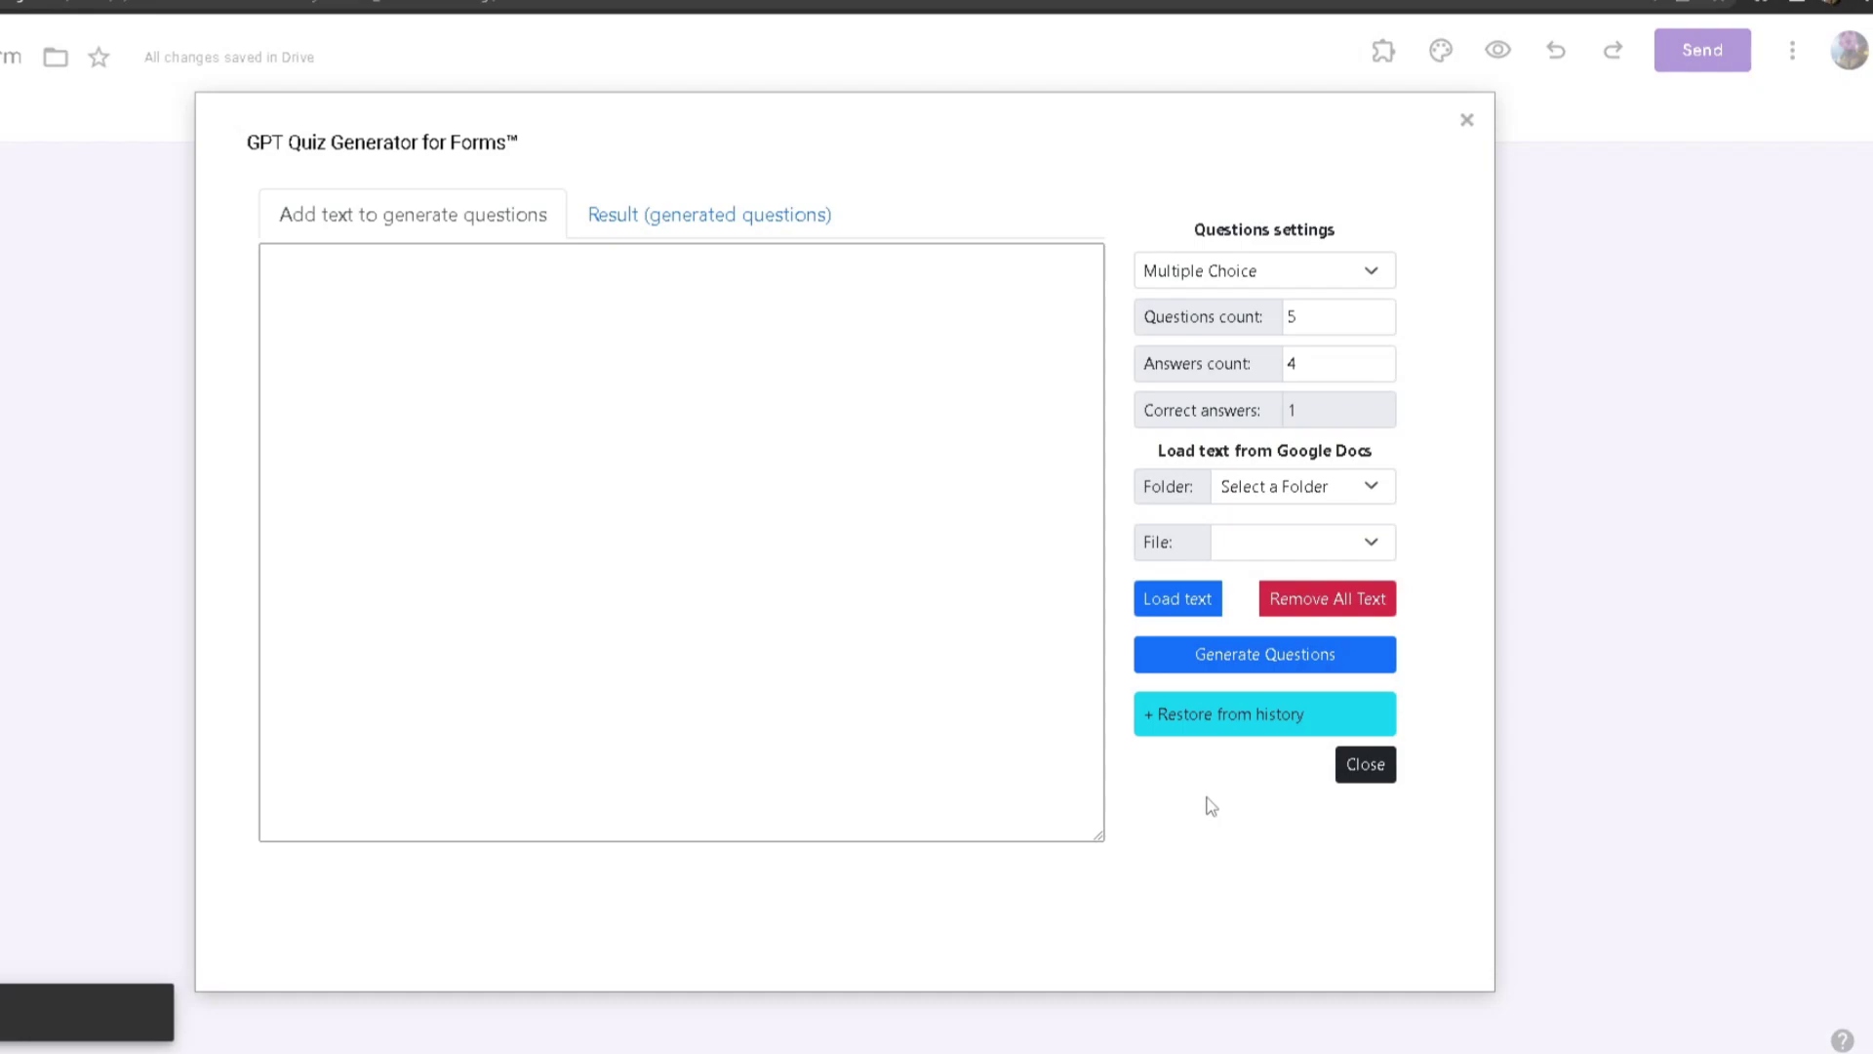
# In the PDF, select the three Transcriber's Notes paragraphs about WWI in Archangel
pyautogui.click(824, 523)
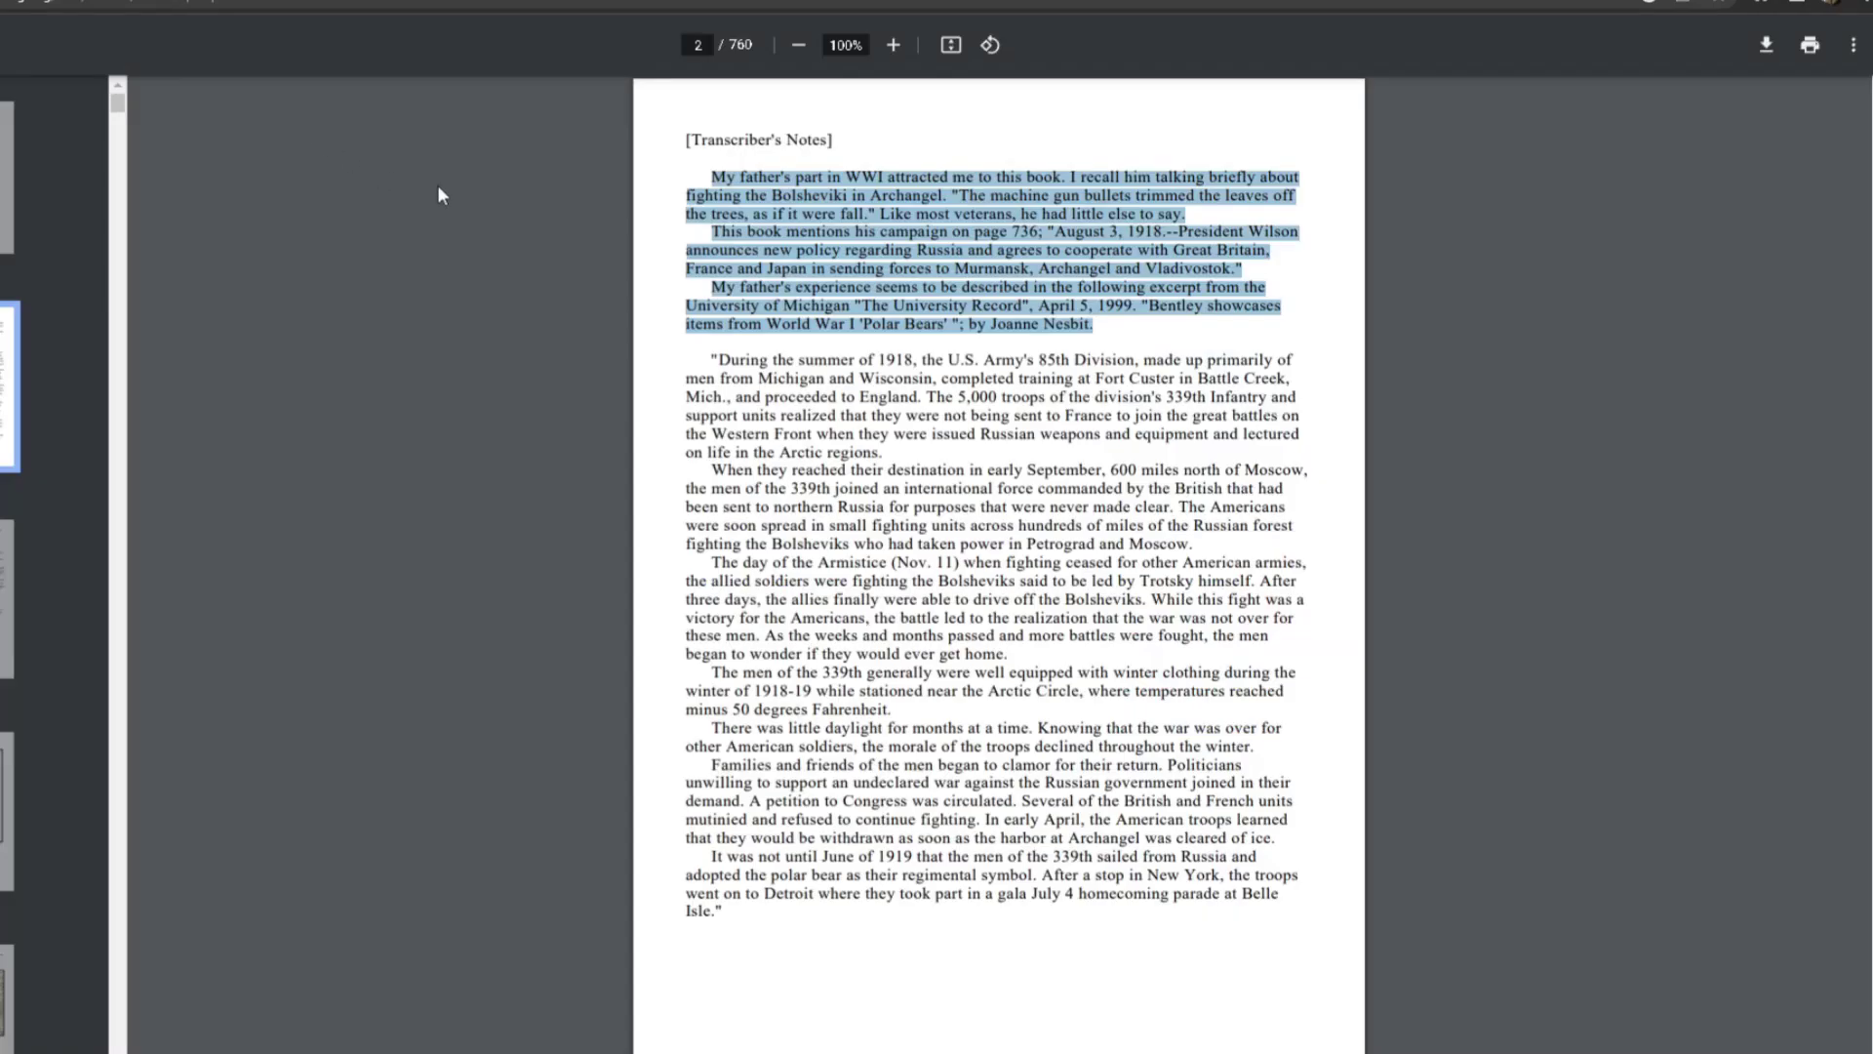
pyautogui.click(776, 434)
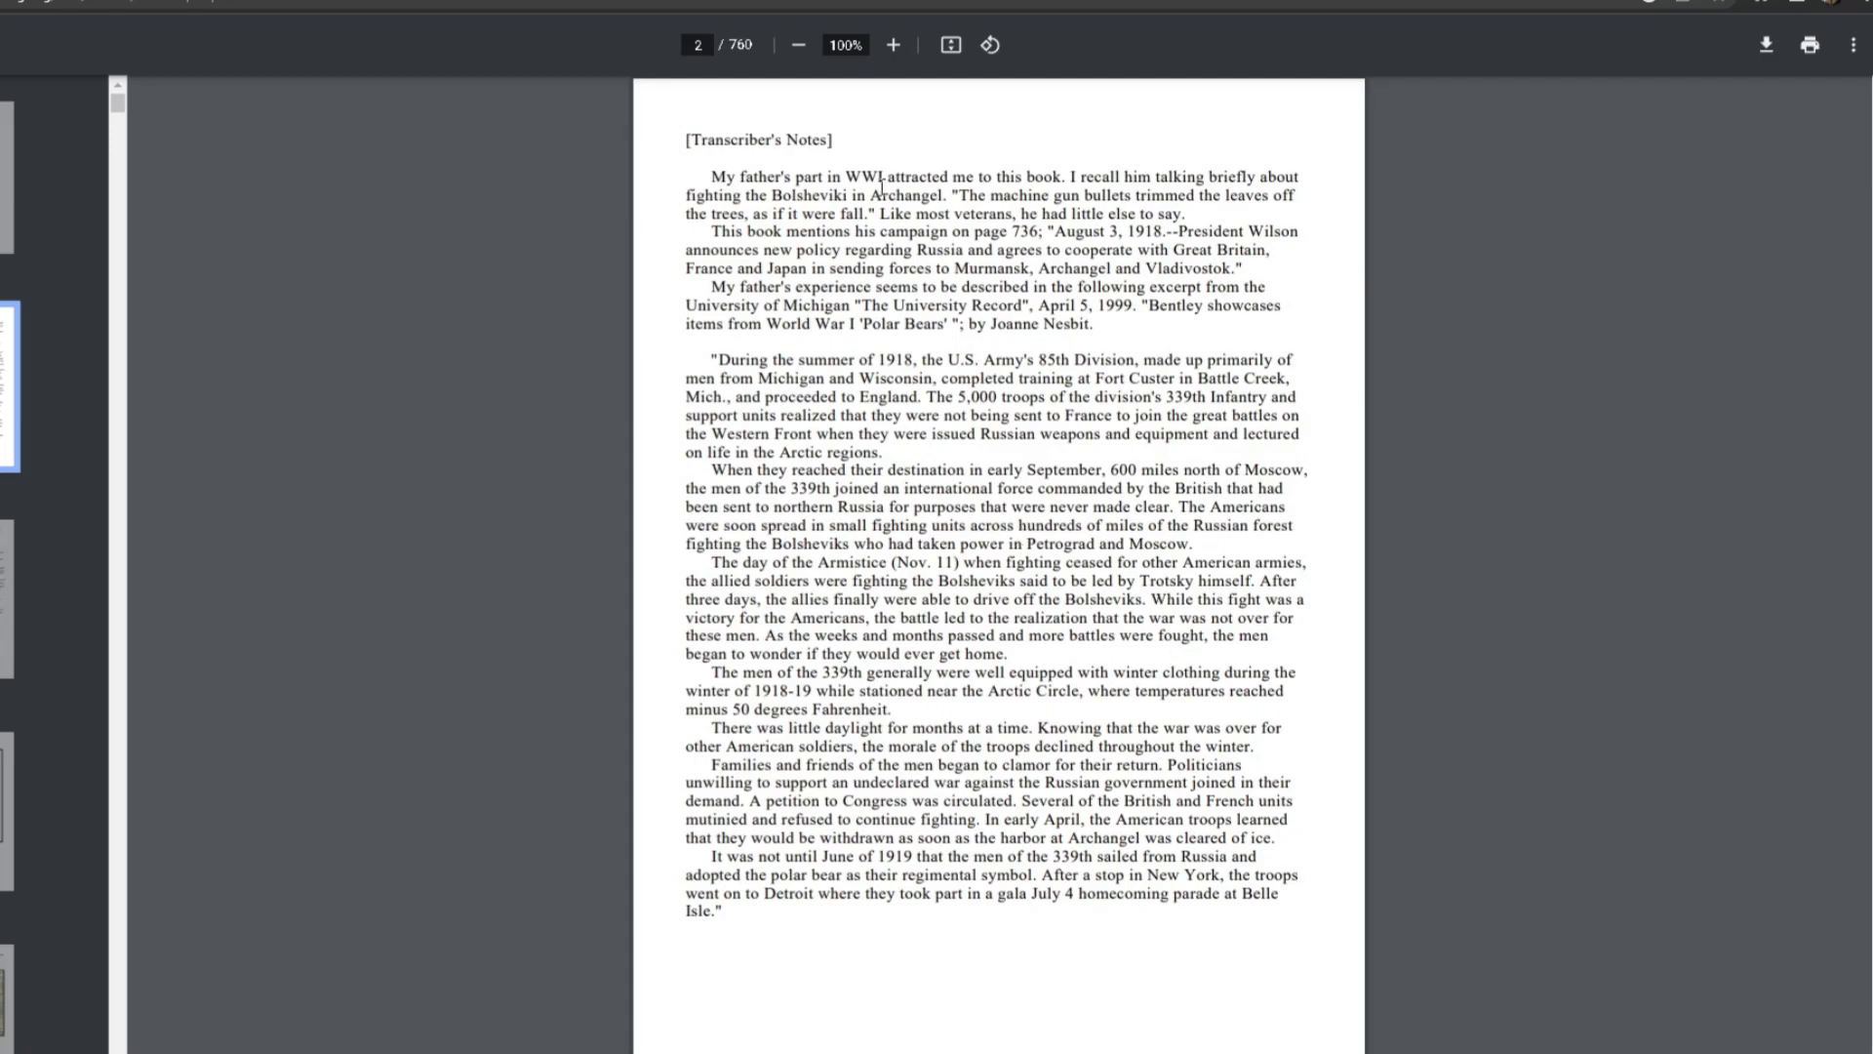
pyautogui.moveTo(712, 176); pyautogui.dragTo(1126, 324)
pyautogui.hotkey('ctrl', 'c')
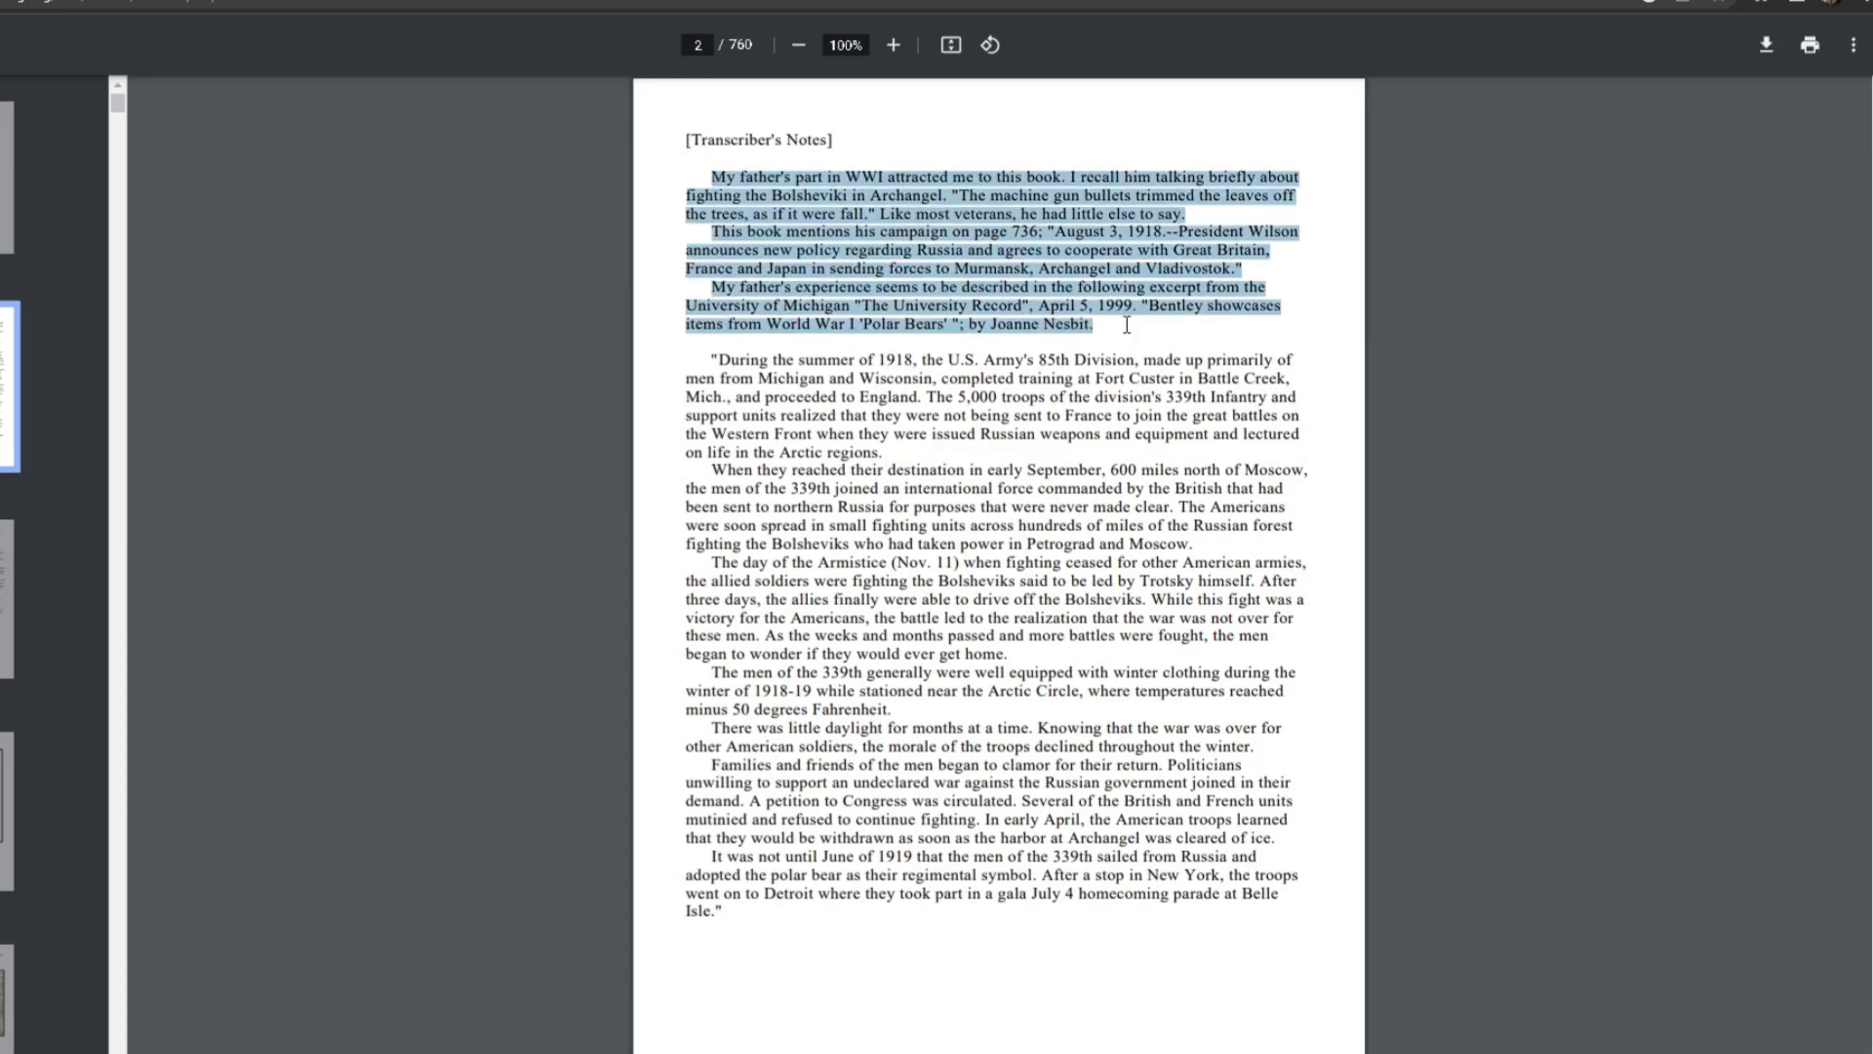
# Paste the copied Transcriber's Notes paragraphs into the generator's source-text box
pyautogui.hotkey('ctrl', 'Tab')
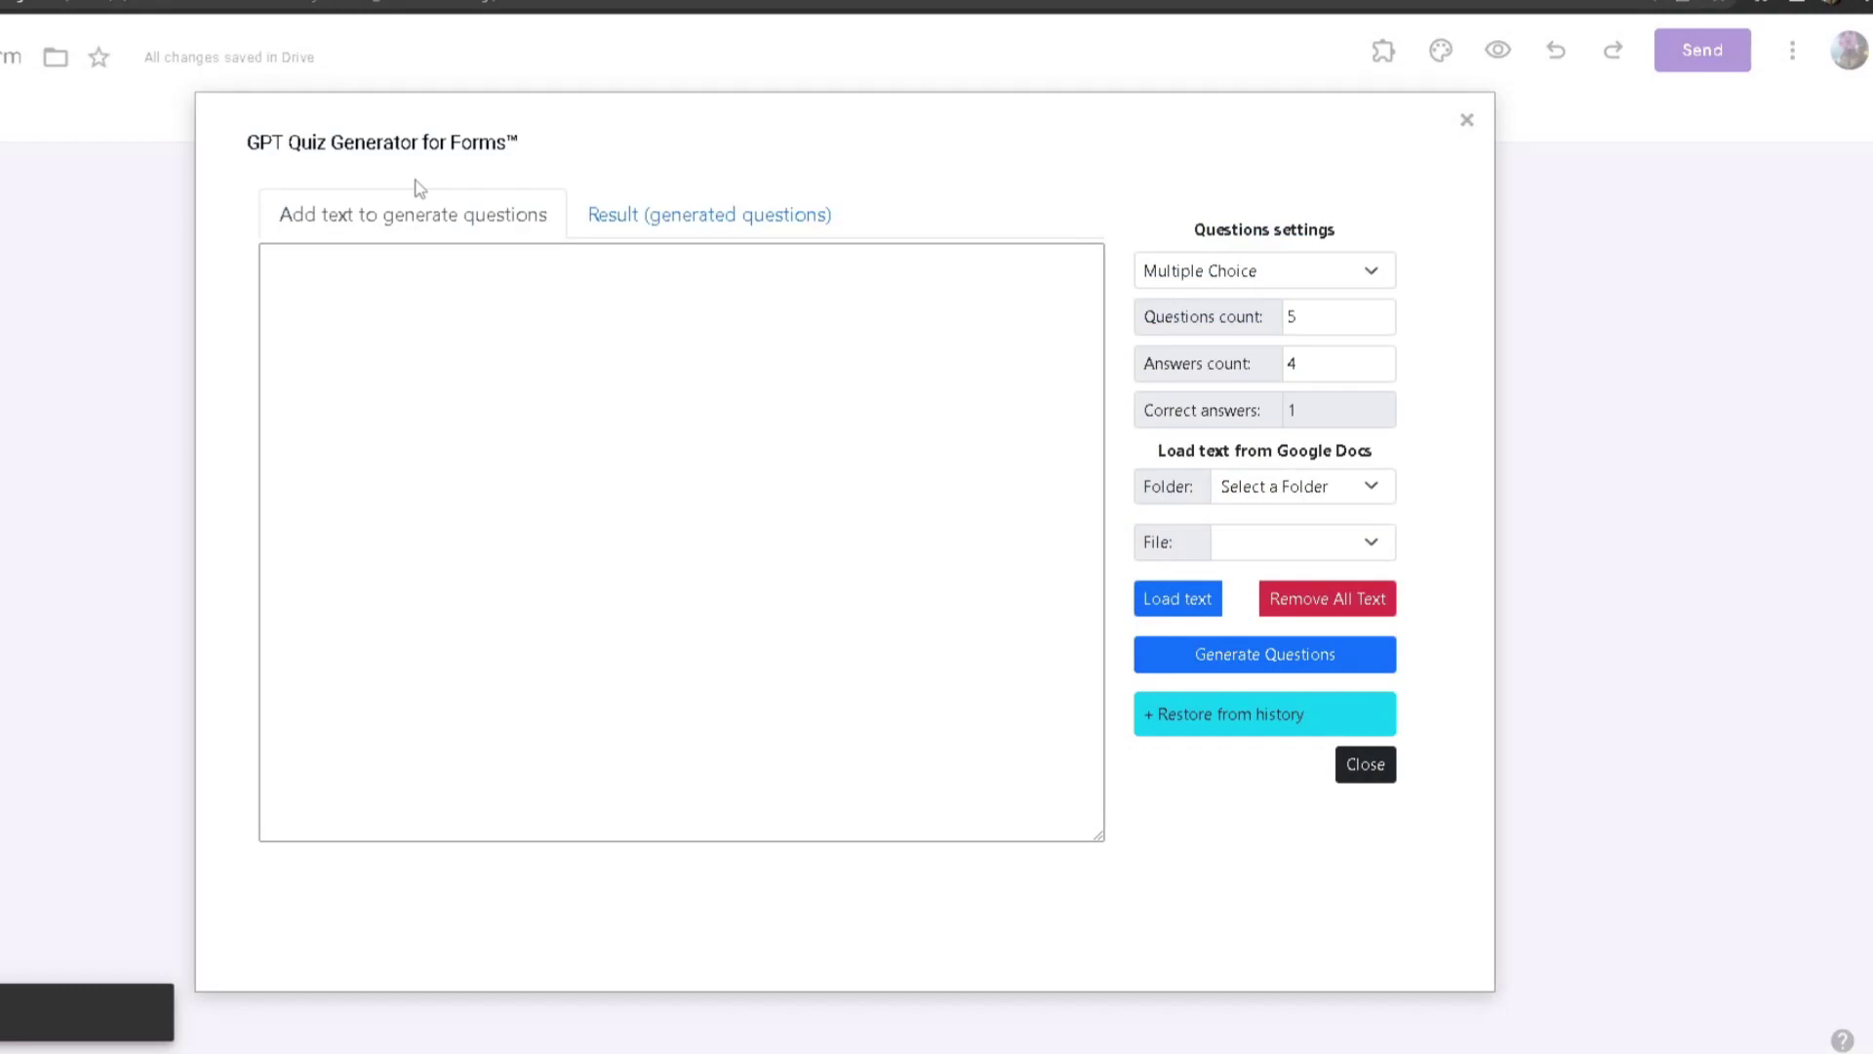
pyautogui.click(584, 344)
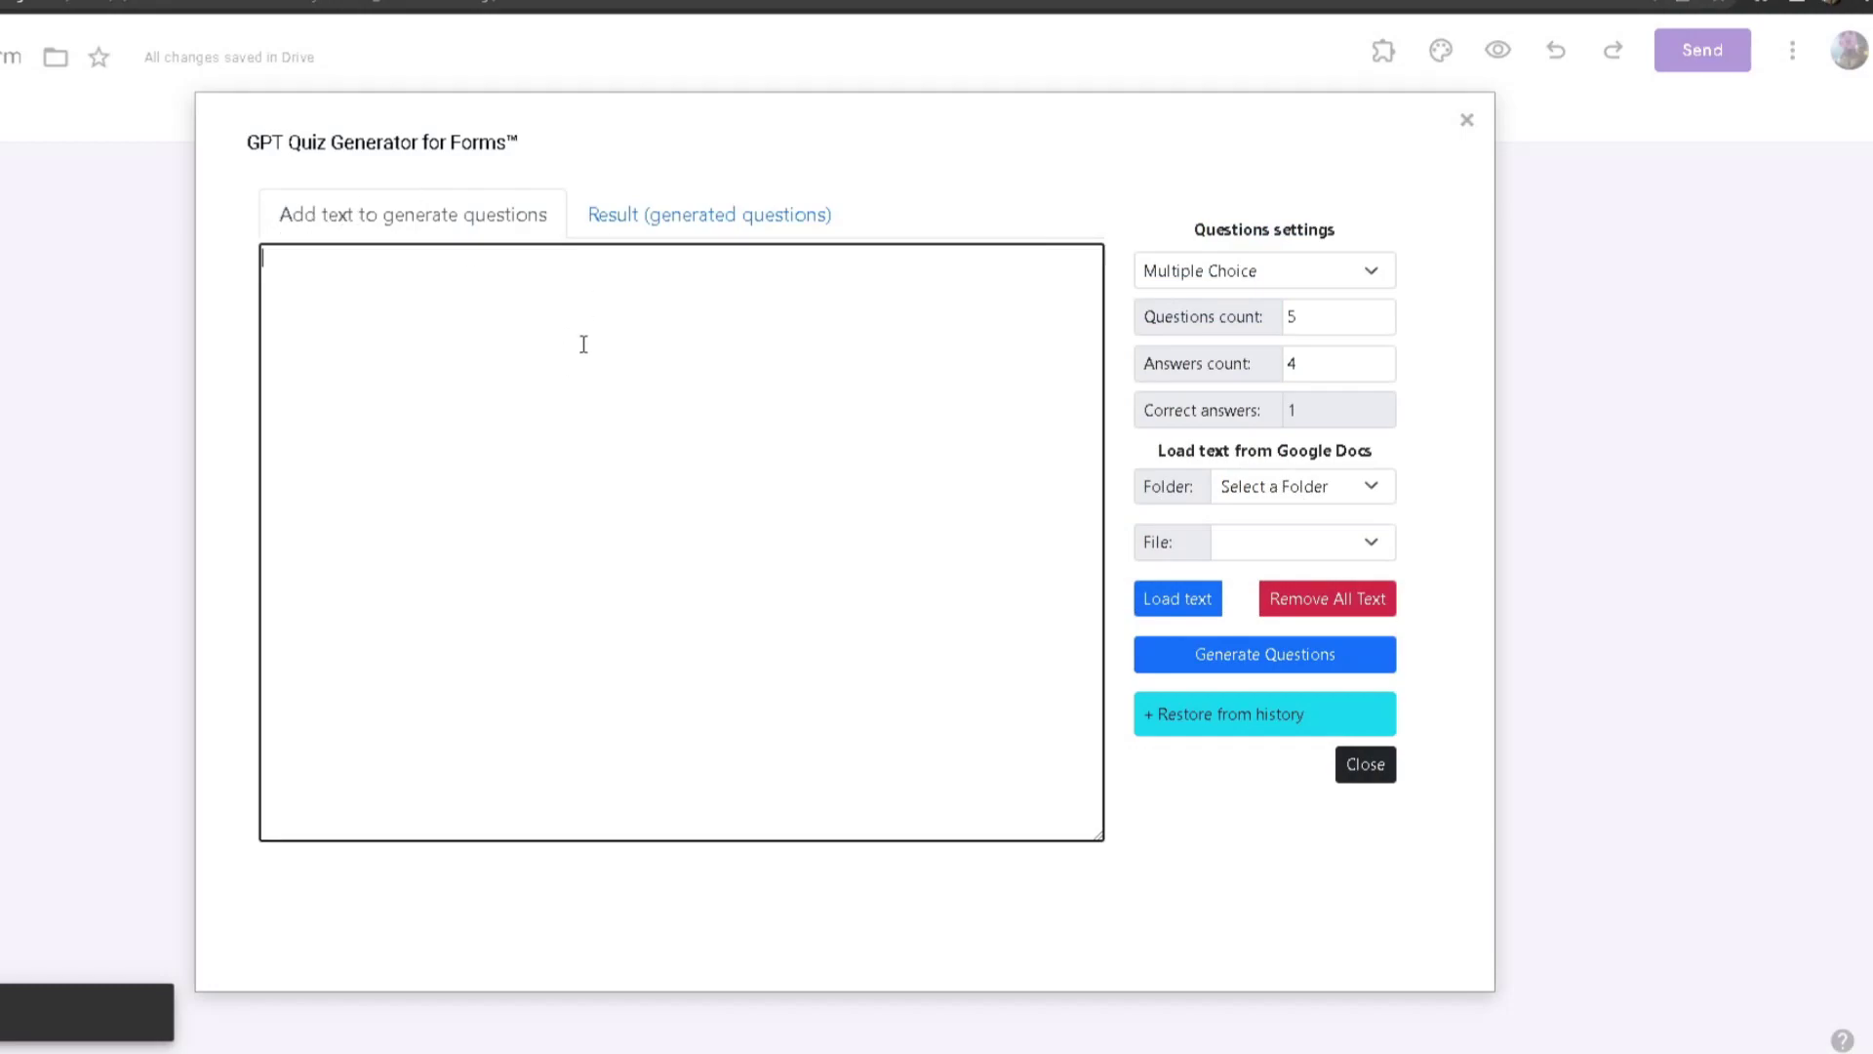
pyautogui.hotkey('ctrl', 'v')
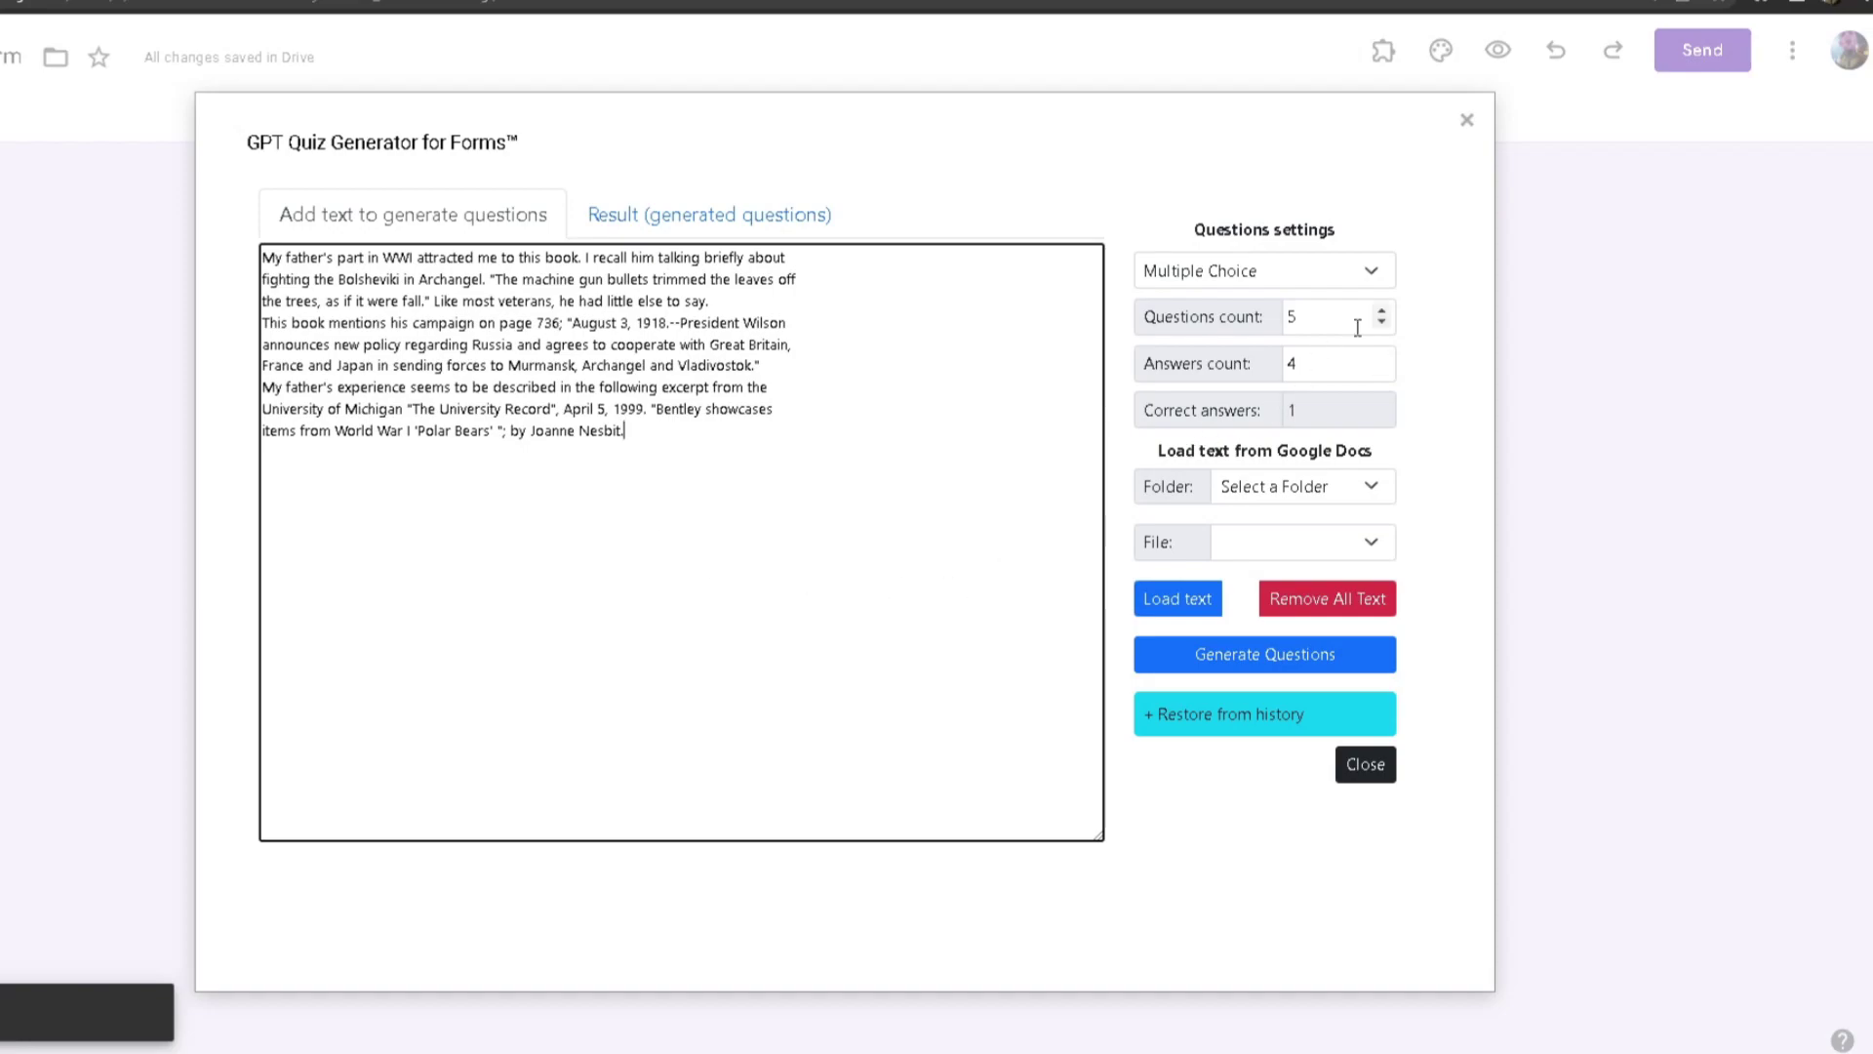
# Keep Multiple Choice and request 7 questions with 3 answers each
pyautogui.click(1387, 271)
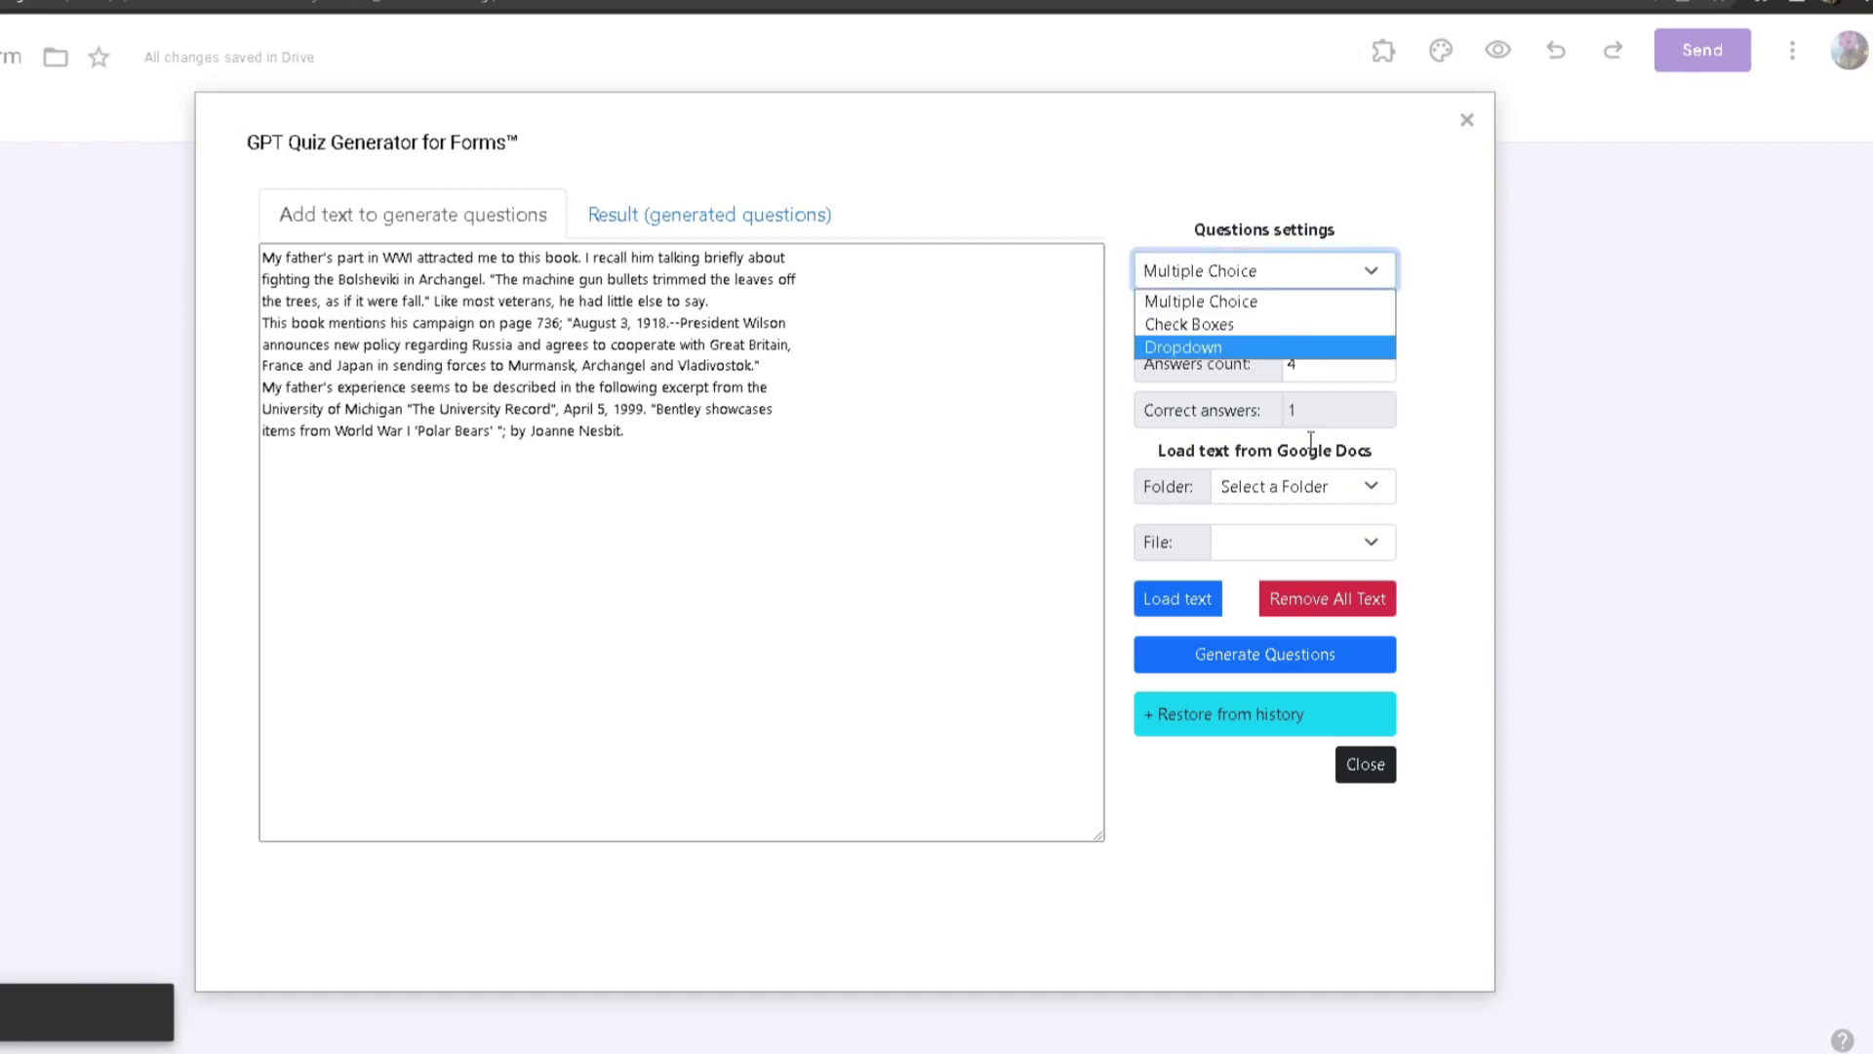
pyautogui.click(1291, 313)
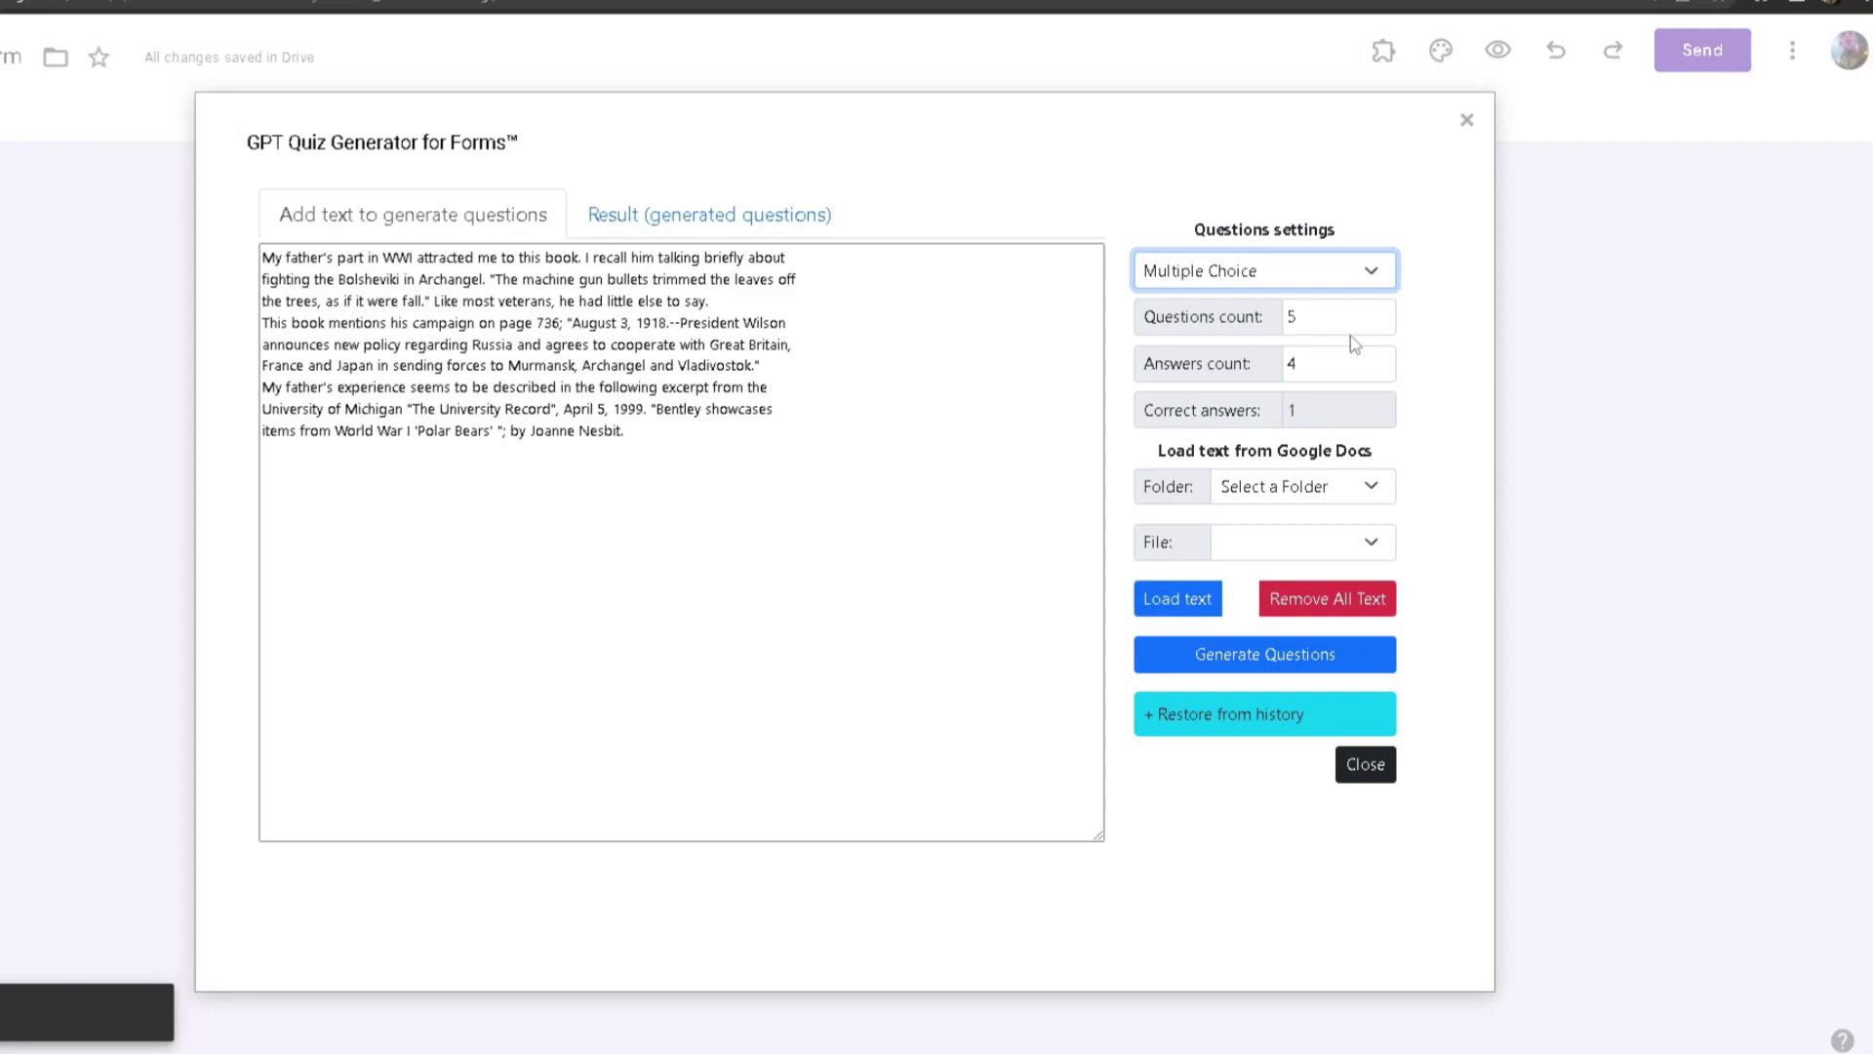
pyautogui.press('Tab')
pyautogui.write('7')
pyautogui.click(1434, 454)
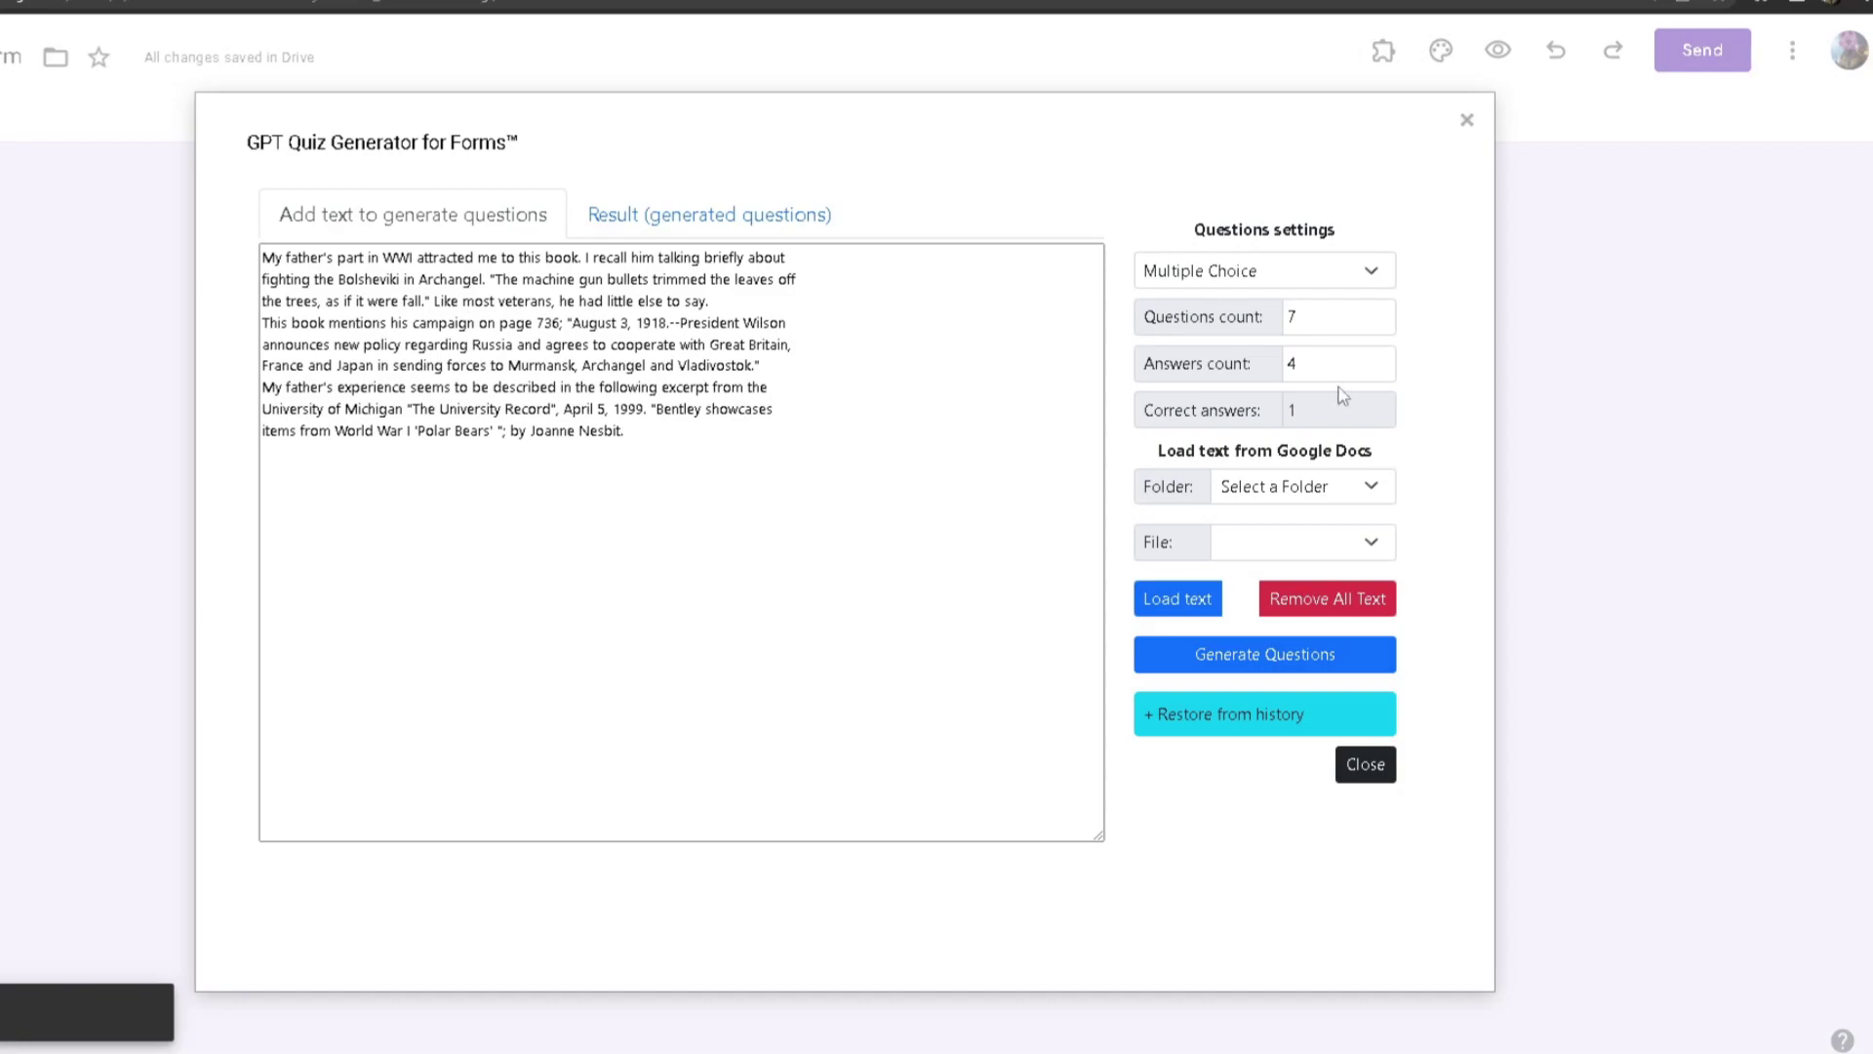
pyautogui.click(1256, 366)
pyautogui.write('3')
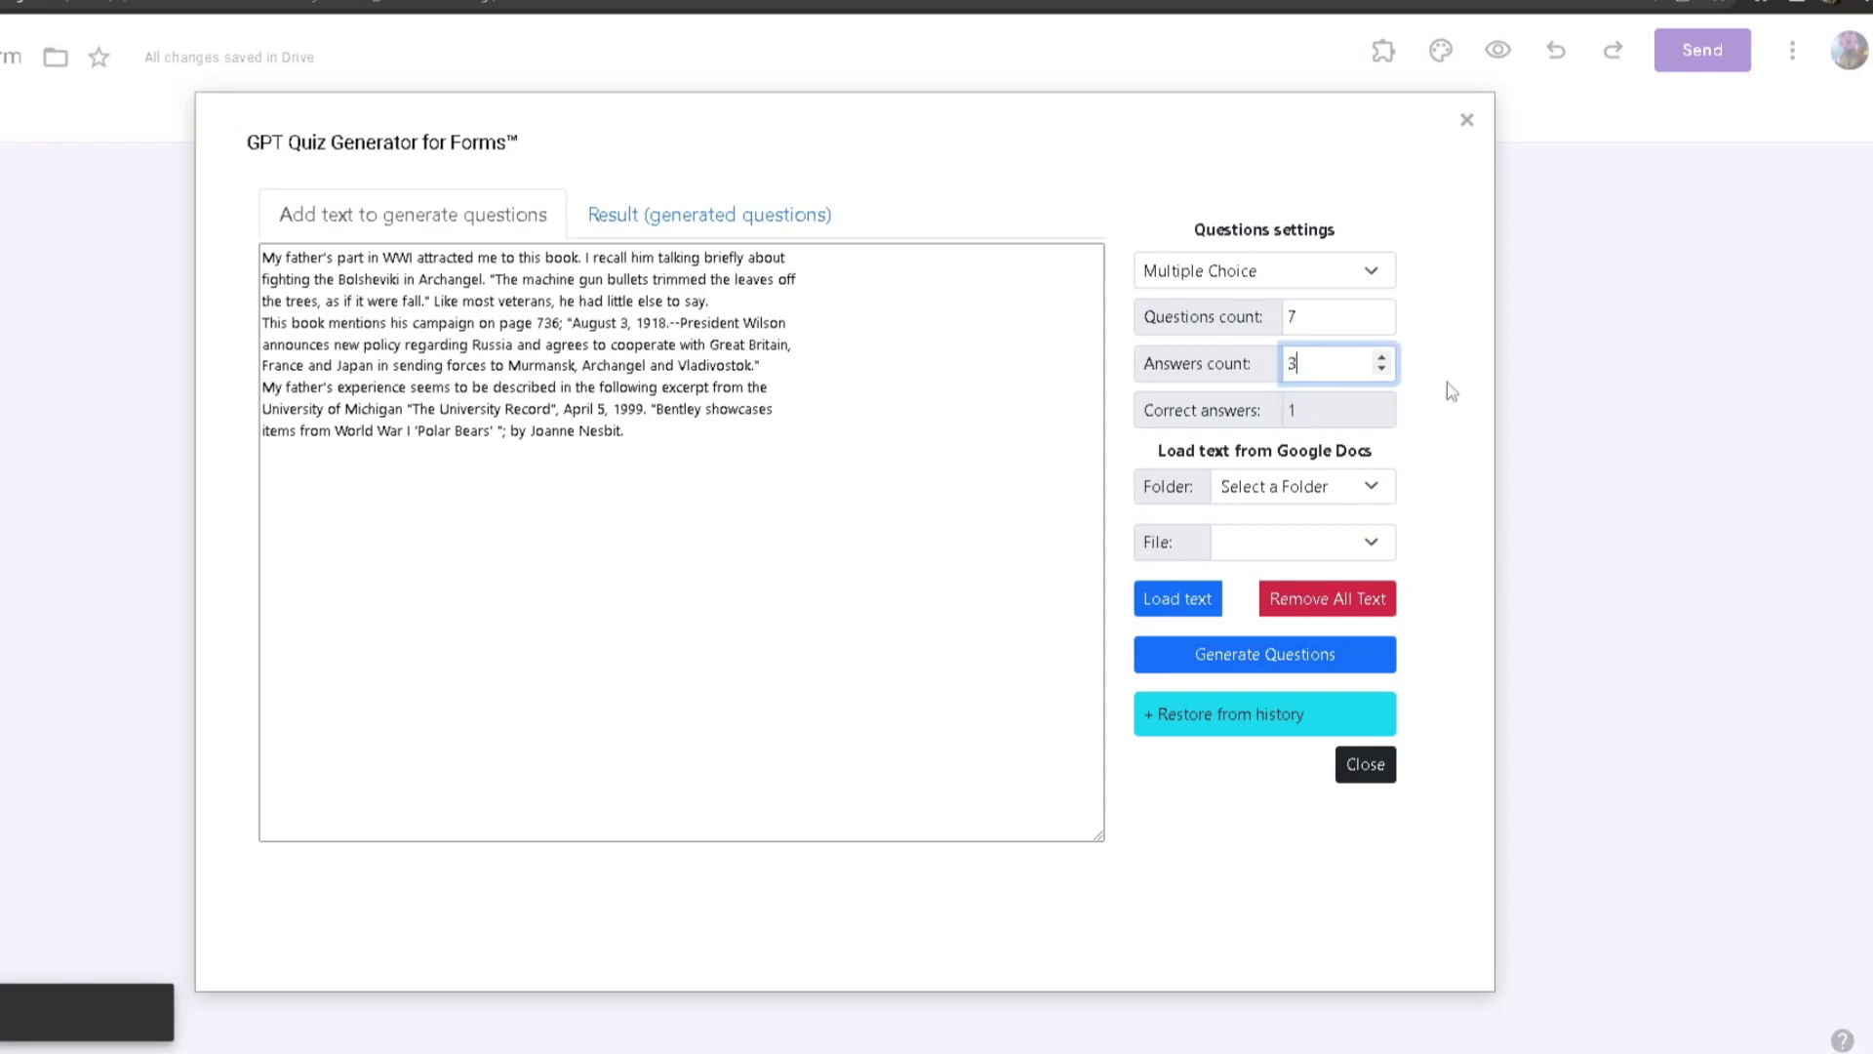
pyautogui.click(1471, 389)
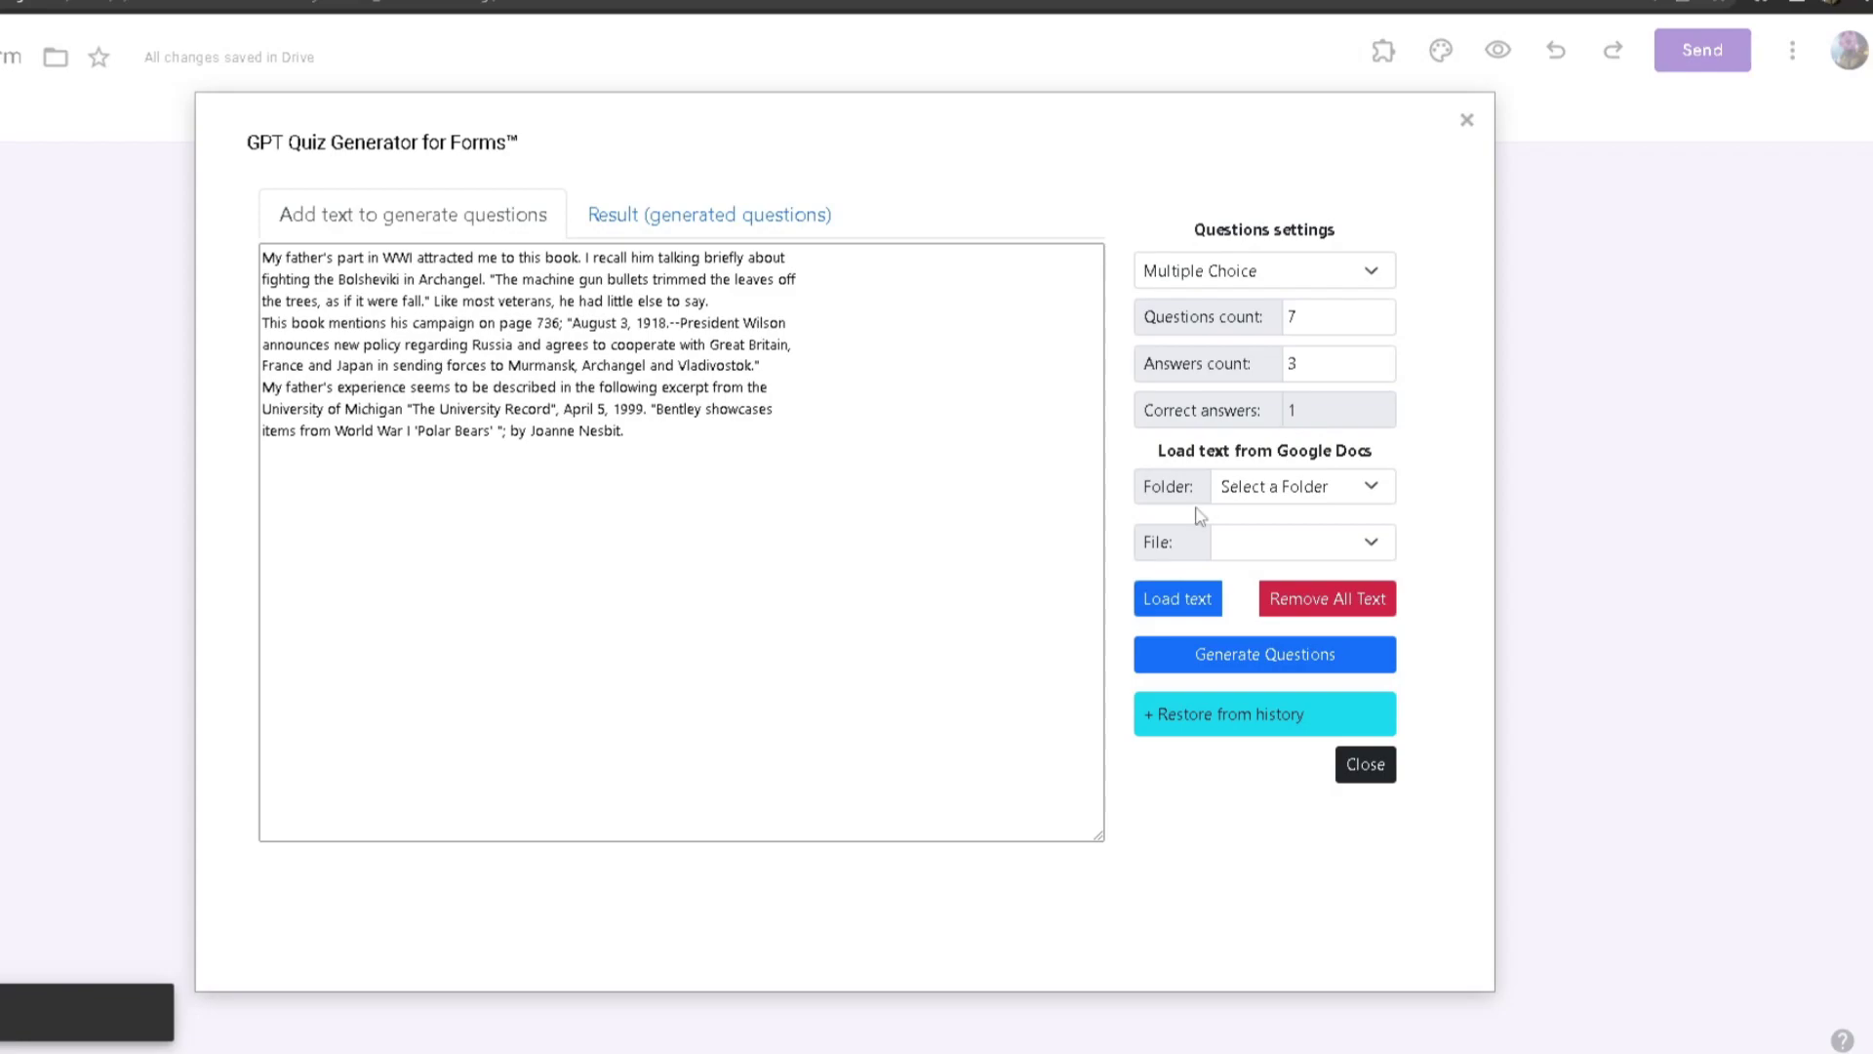
pyautogui.click(1256, 664)
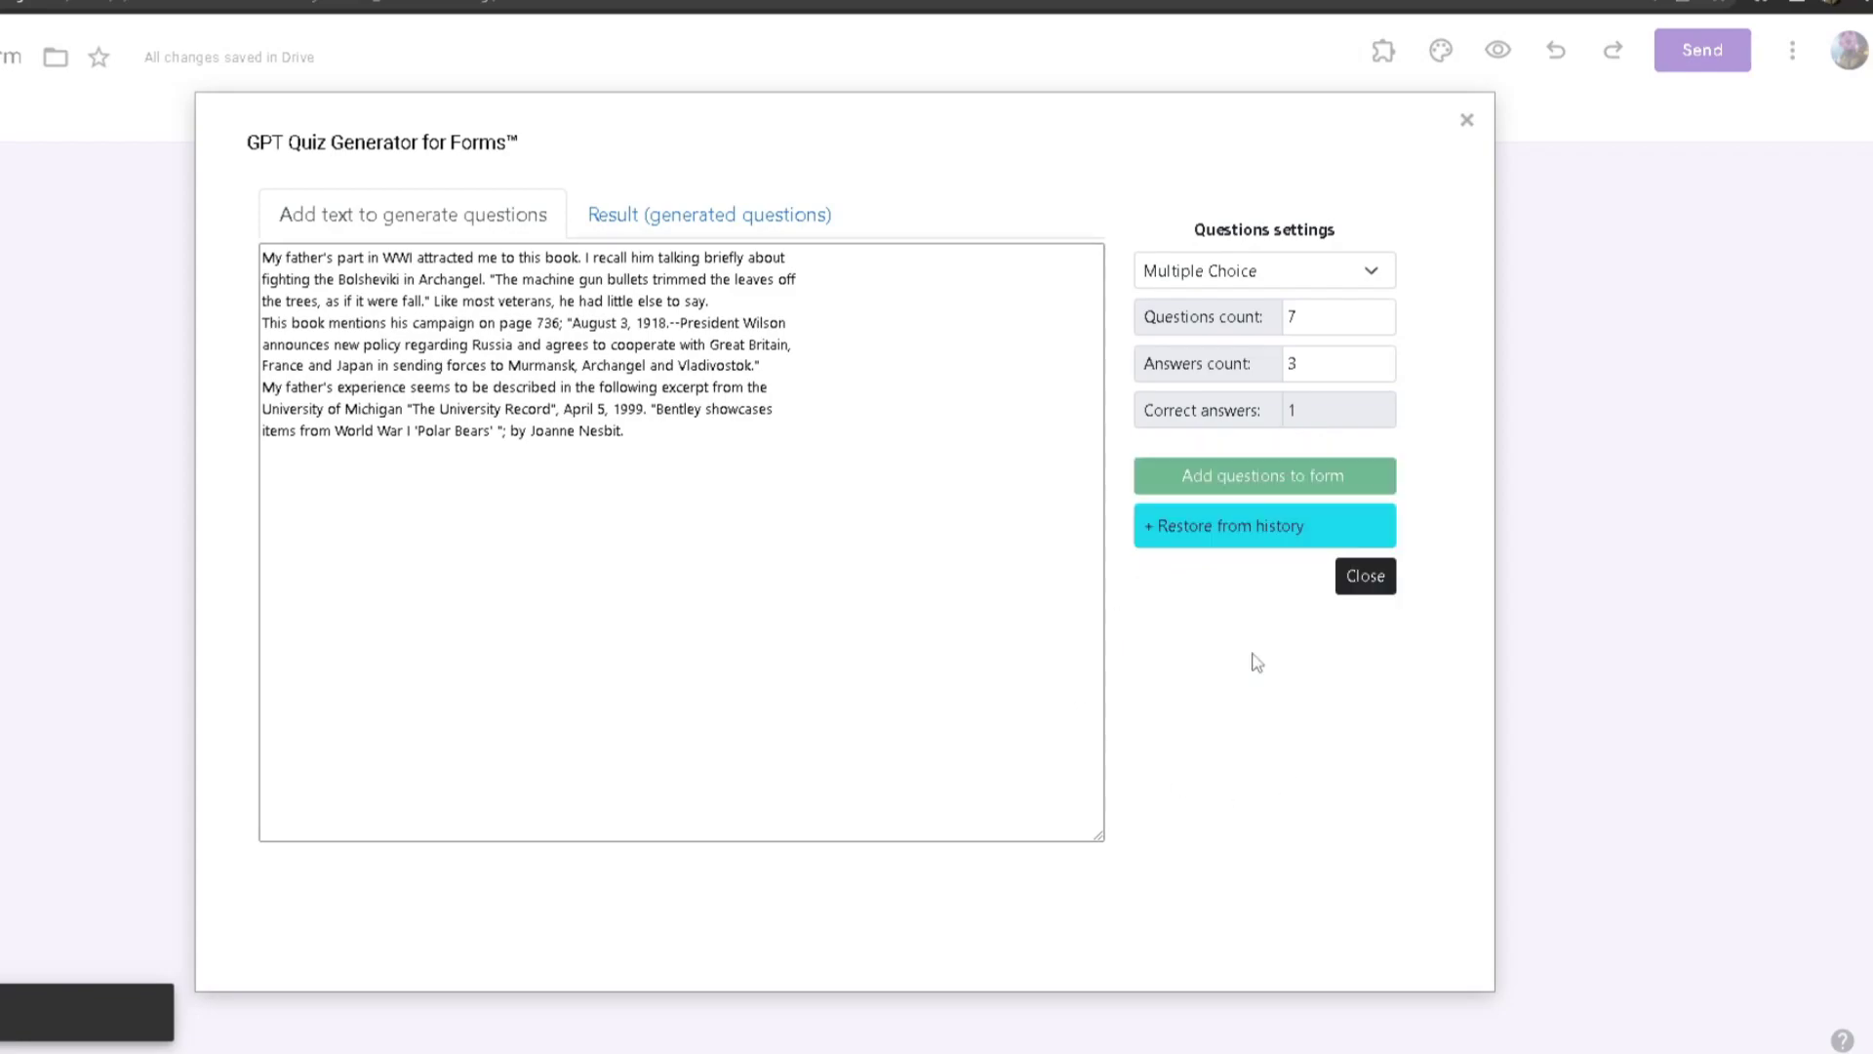
pyautogui.click(695, 206)
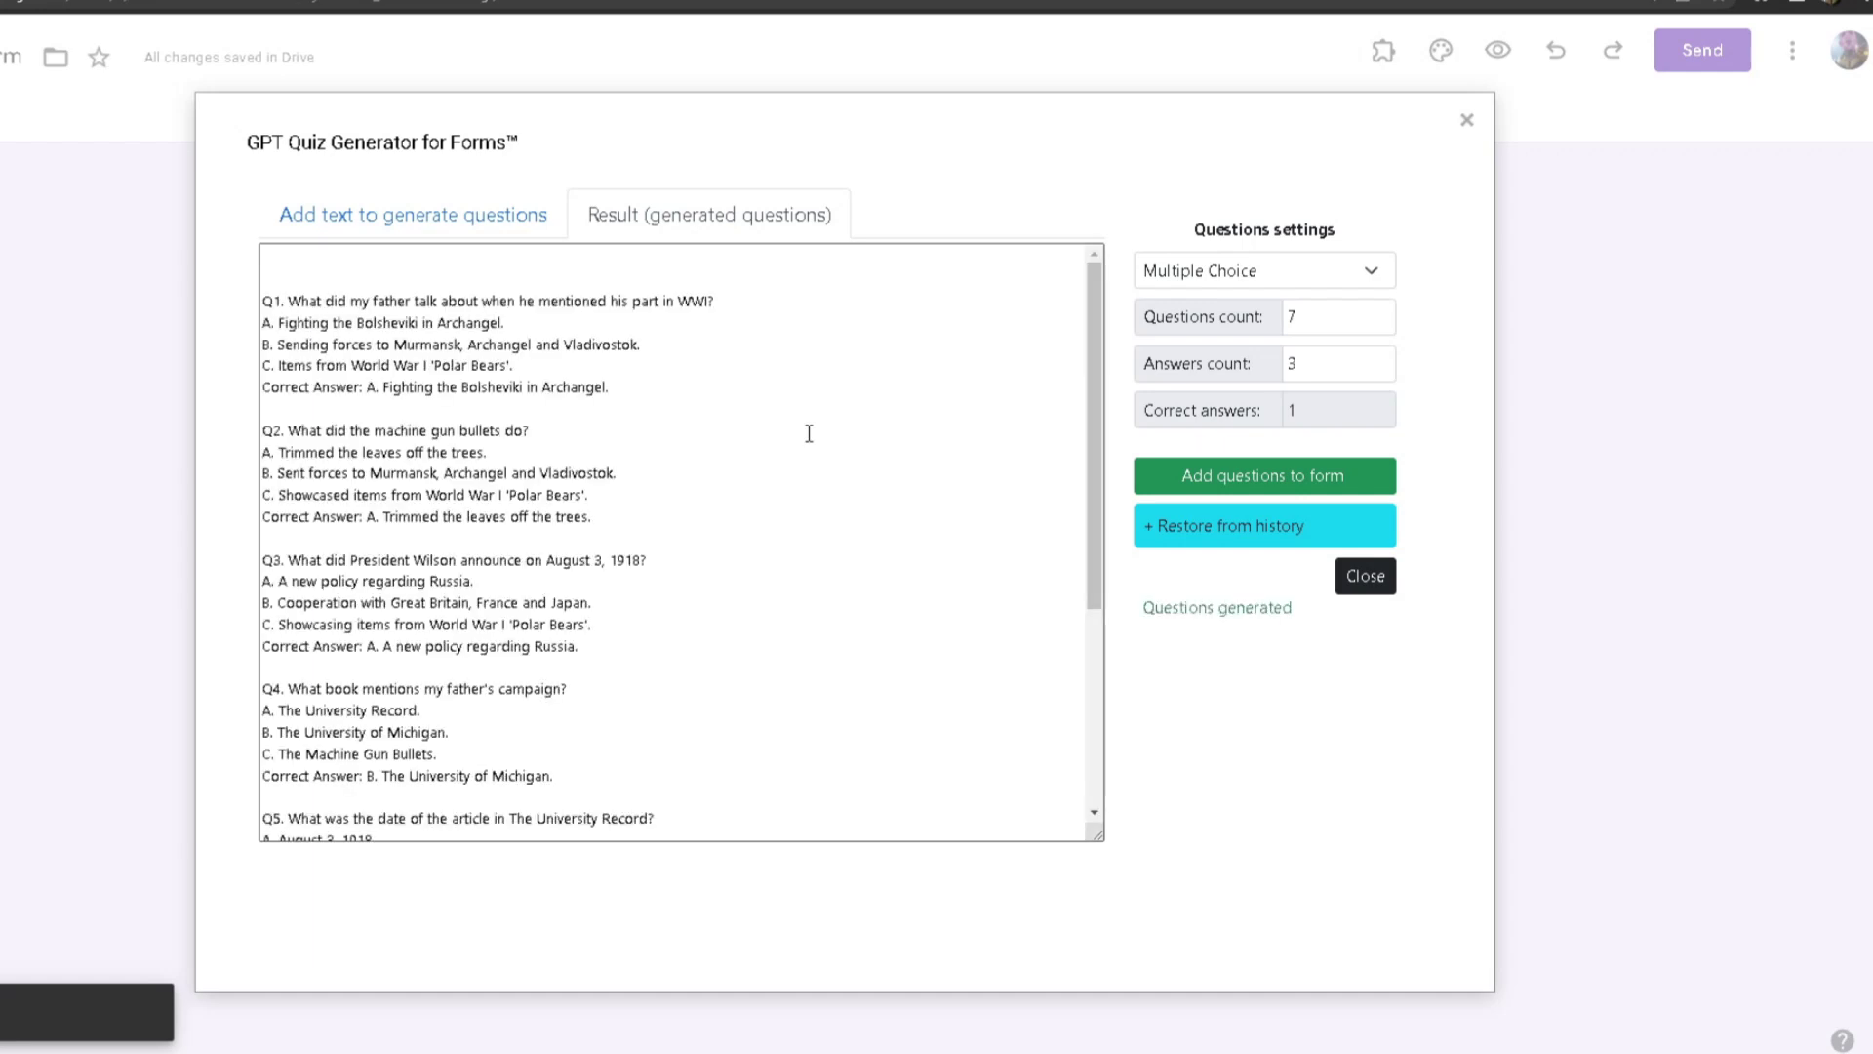
pyautogui.click(518, 215)
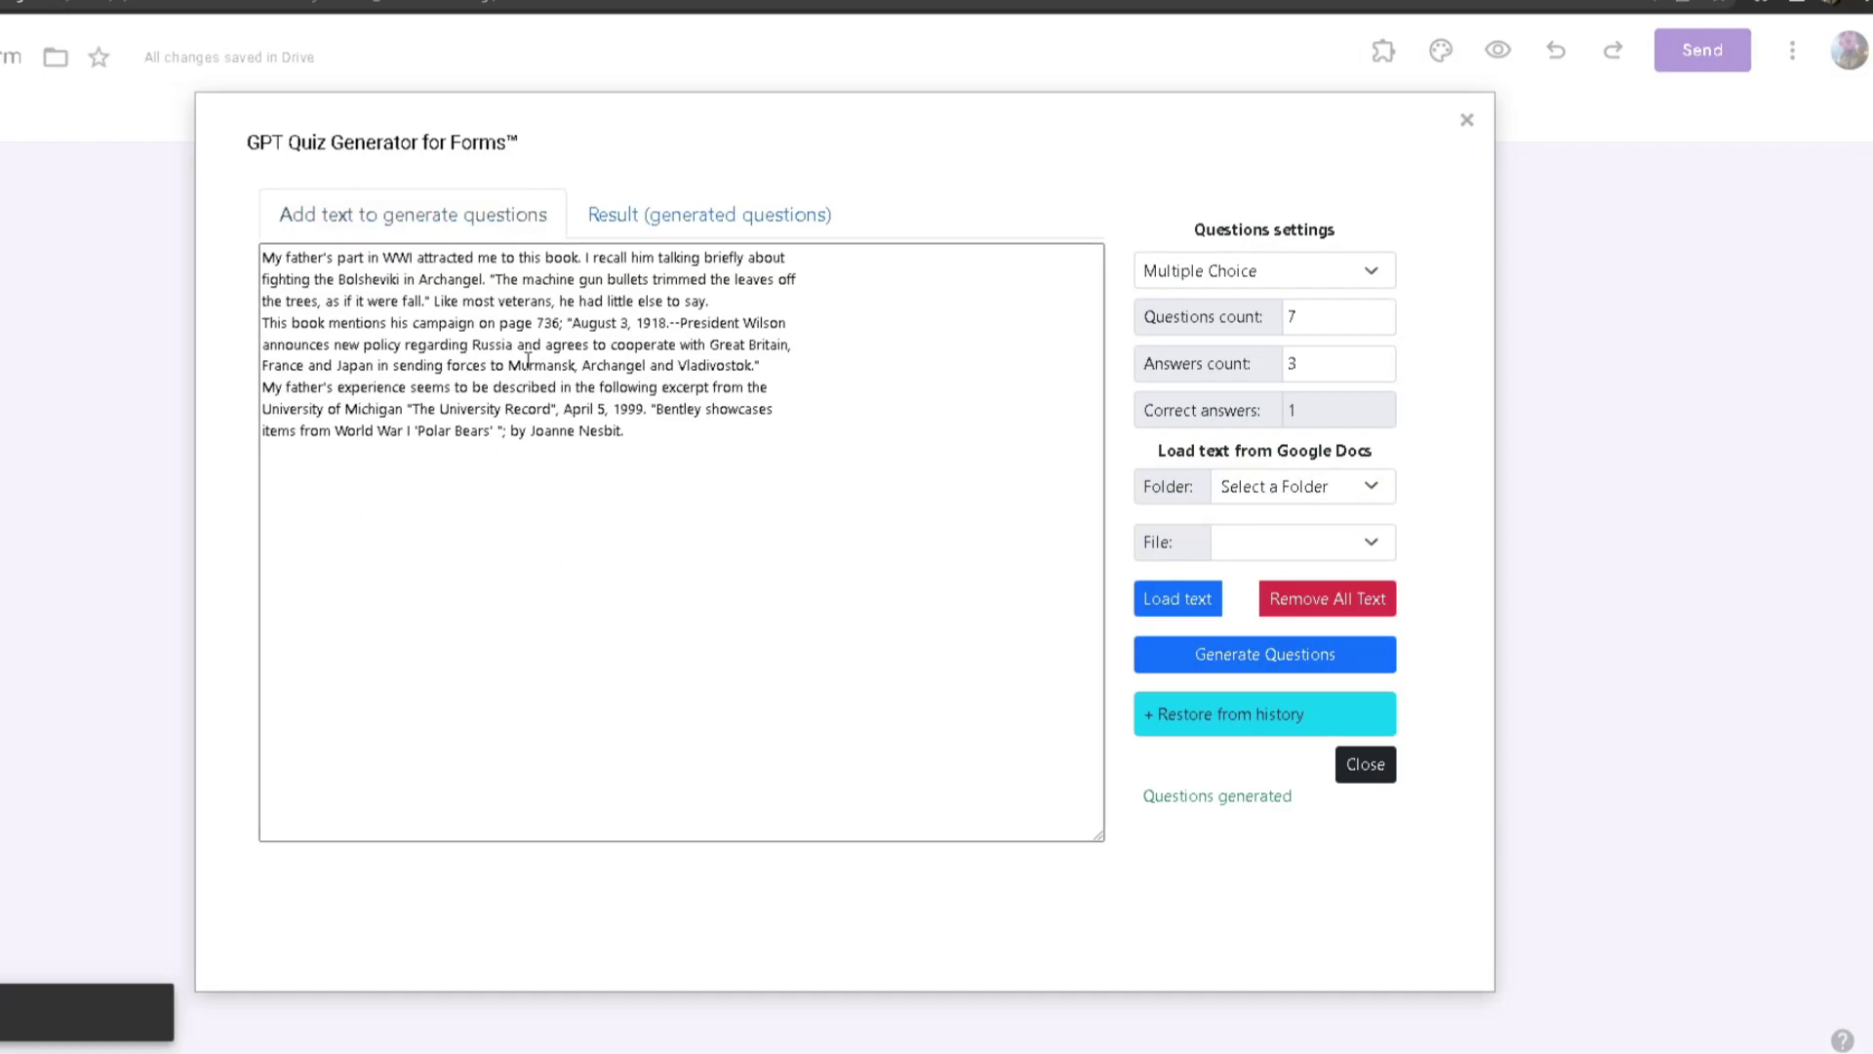
pyautogui.click(657, 222)
pyautogui.scroll(-3, 627, 406)
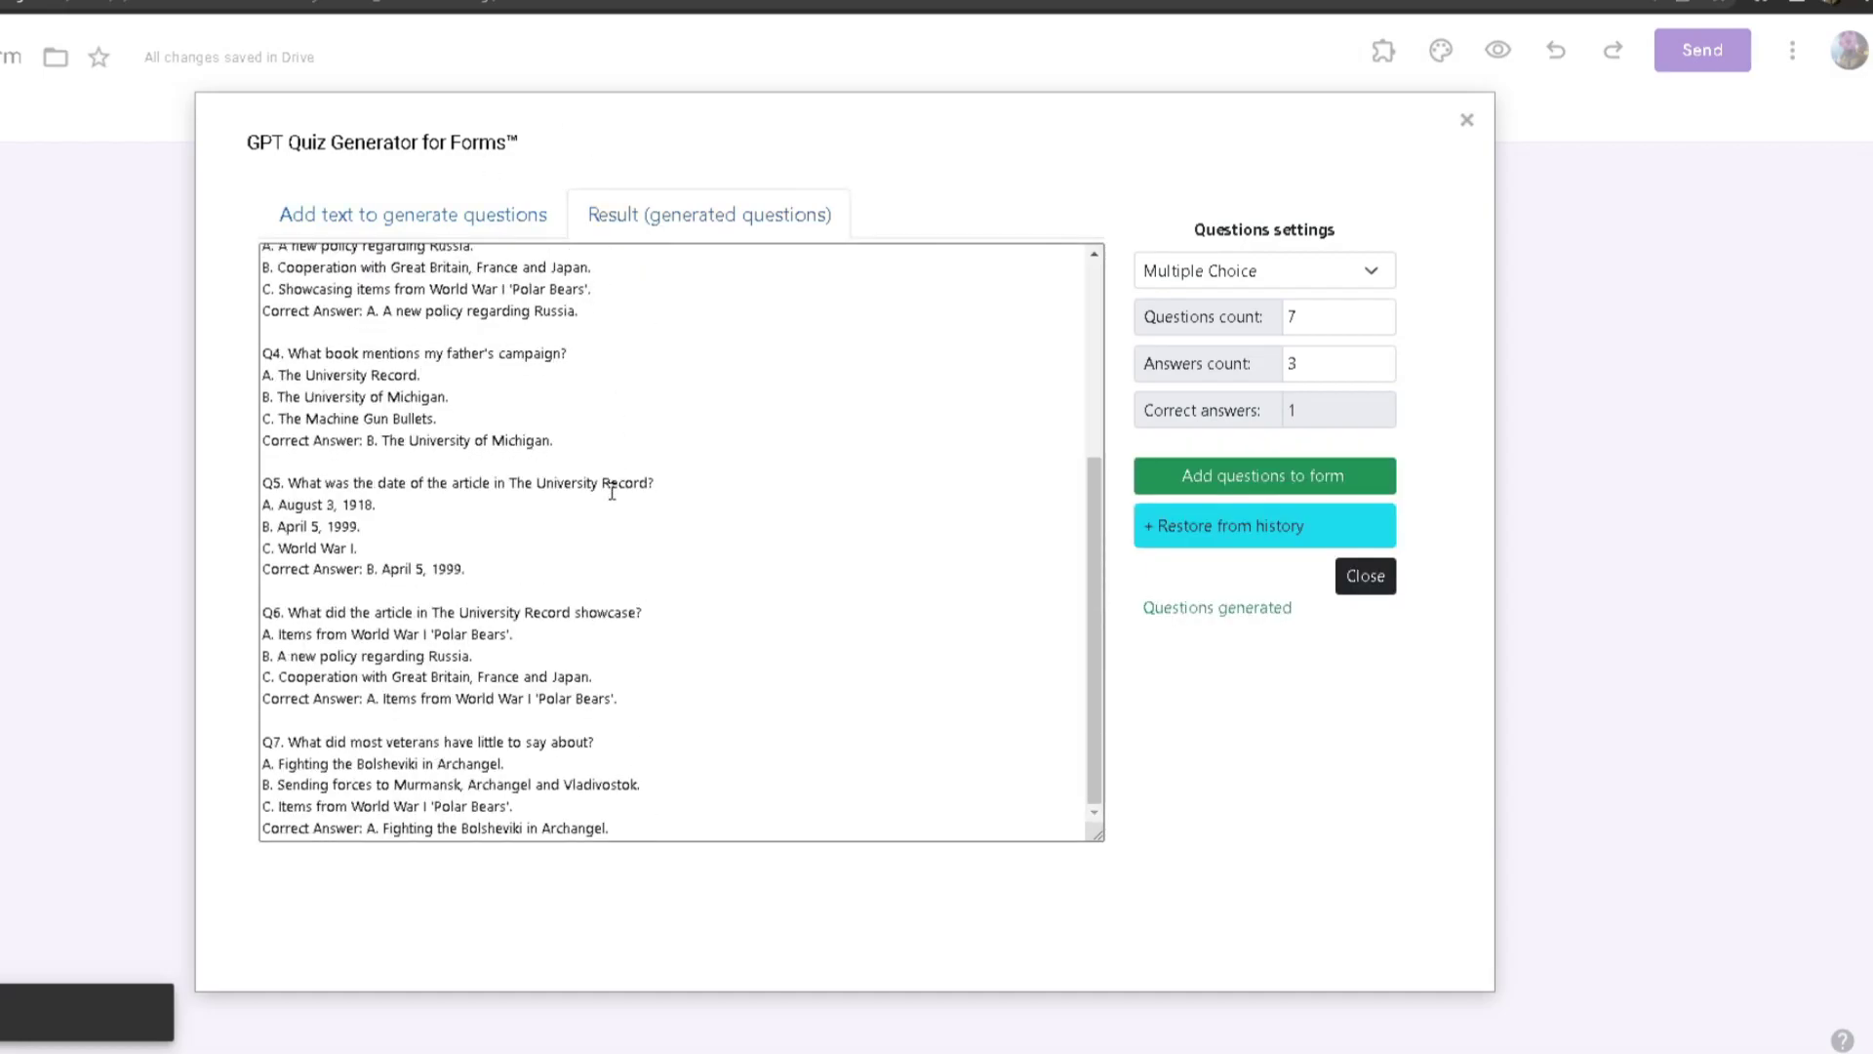
pyautogui.scroll(3, 614, 489)
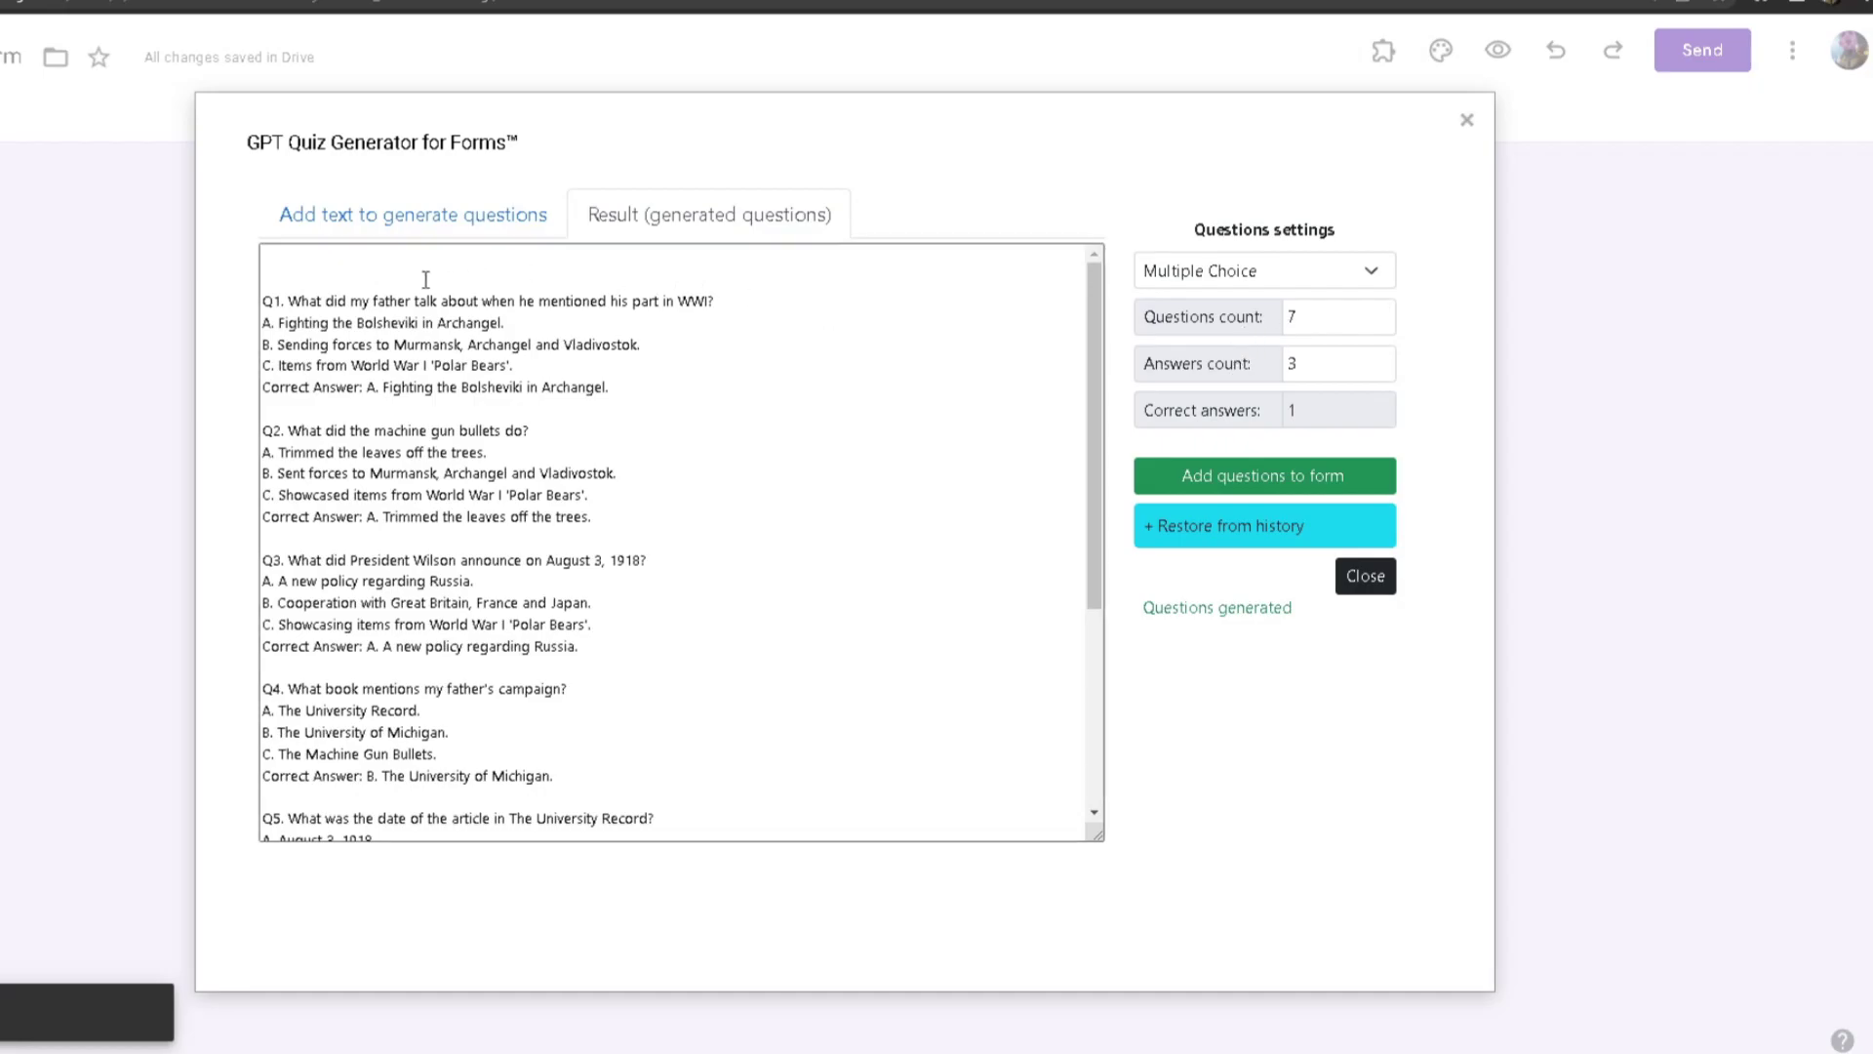
pyautogui.scroll(-2, 291, 412)
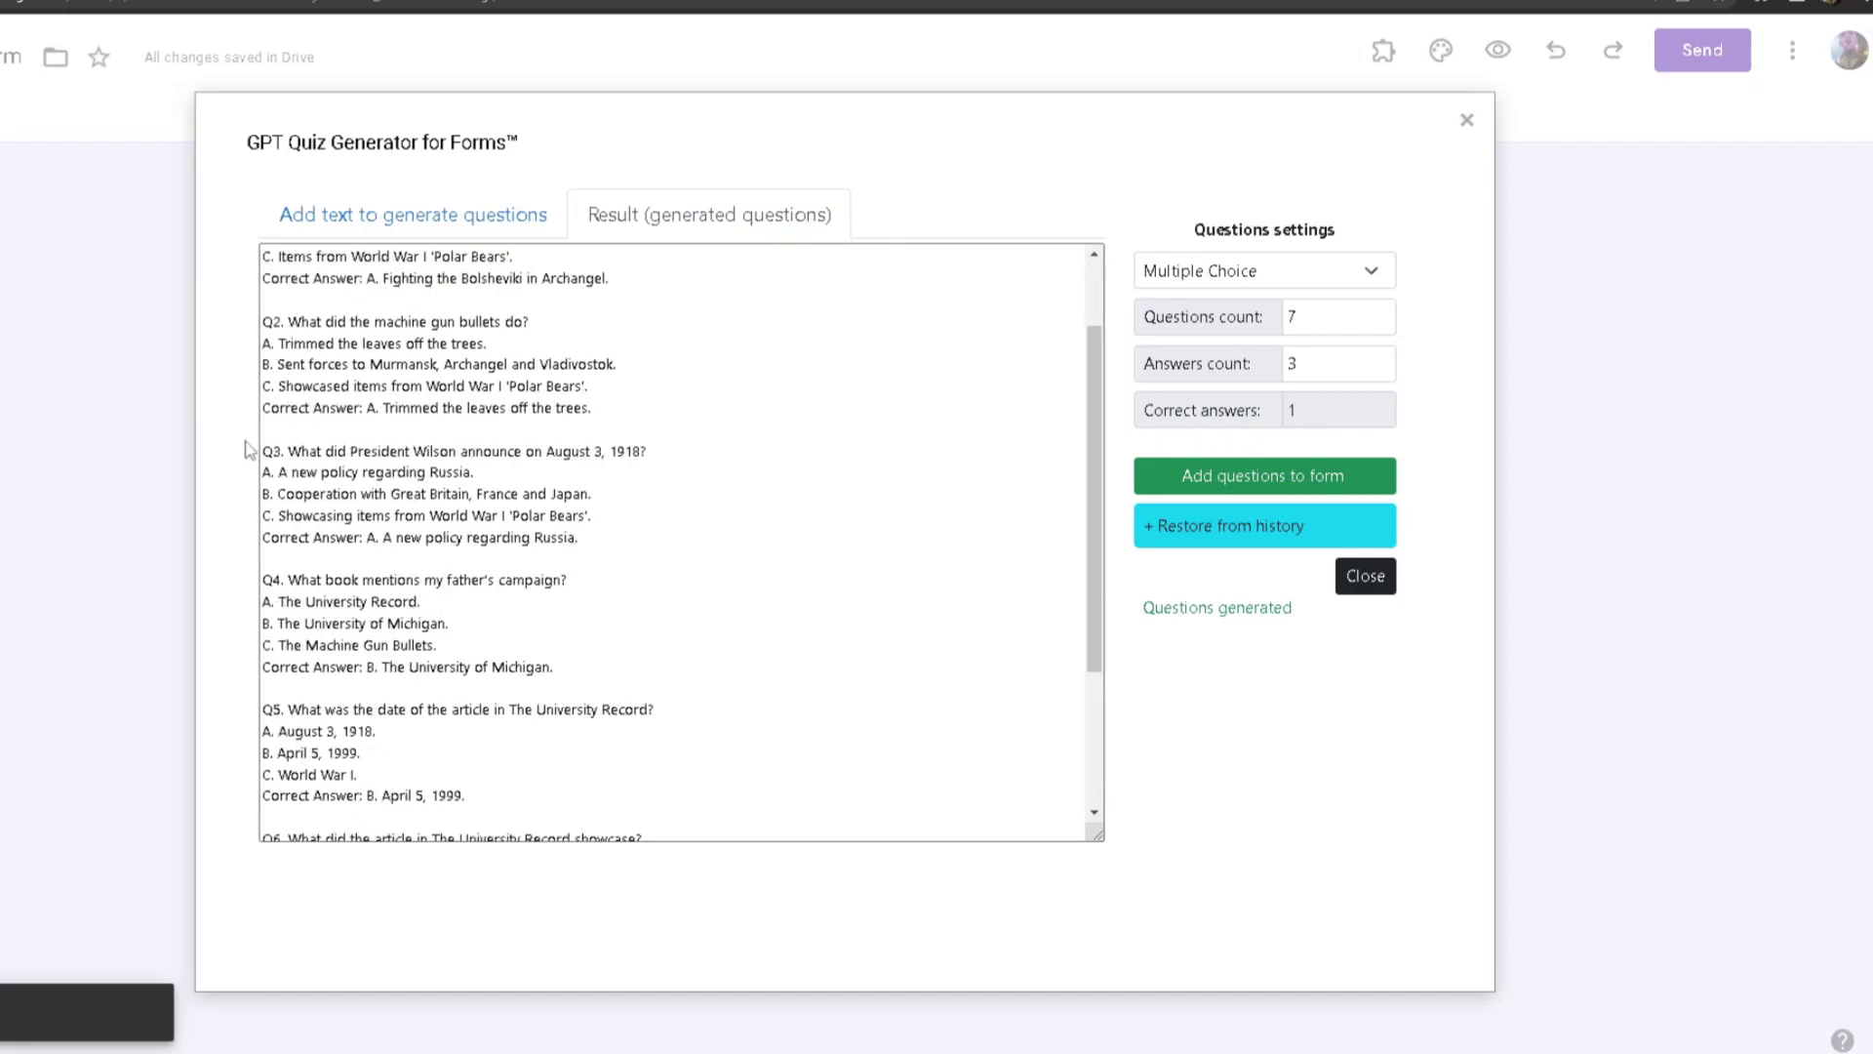
pyautogui.scroll(-2, 283, 527)
pyautogui.scroll(-2, 276, 556)
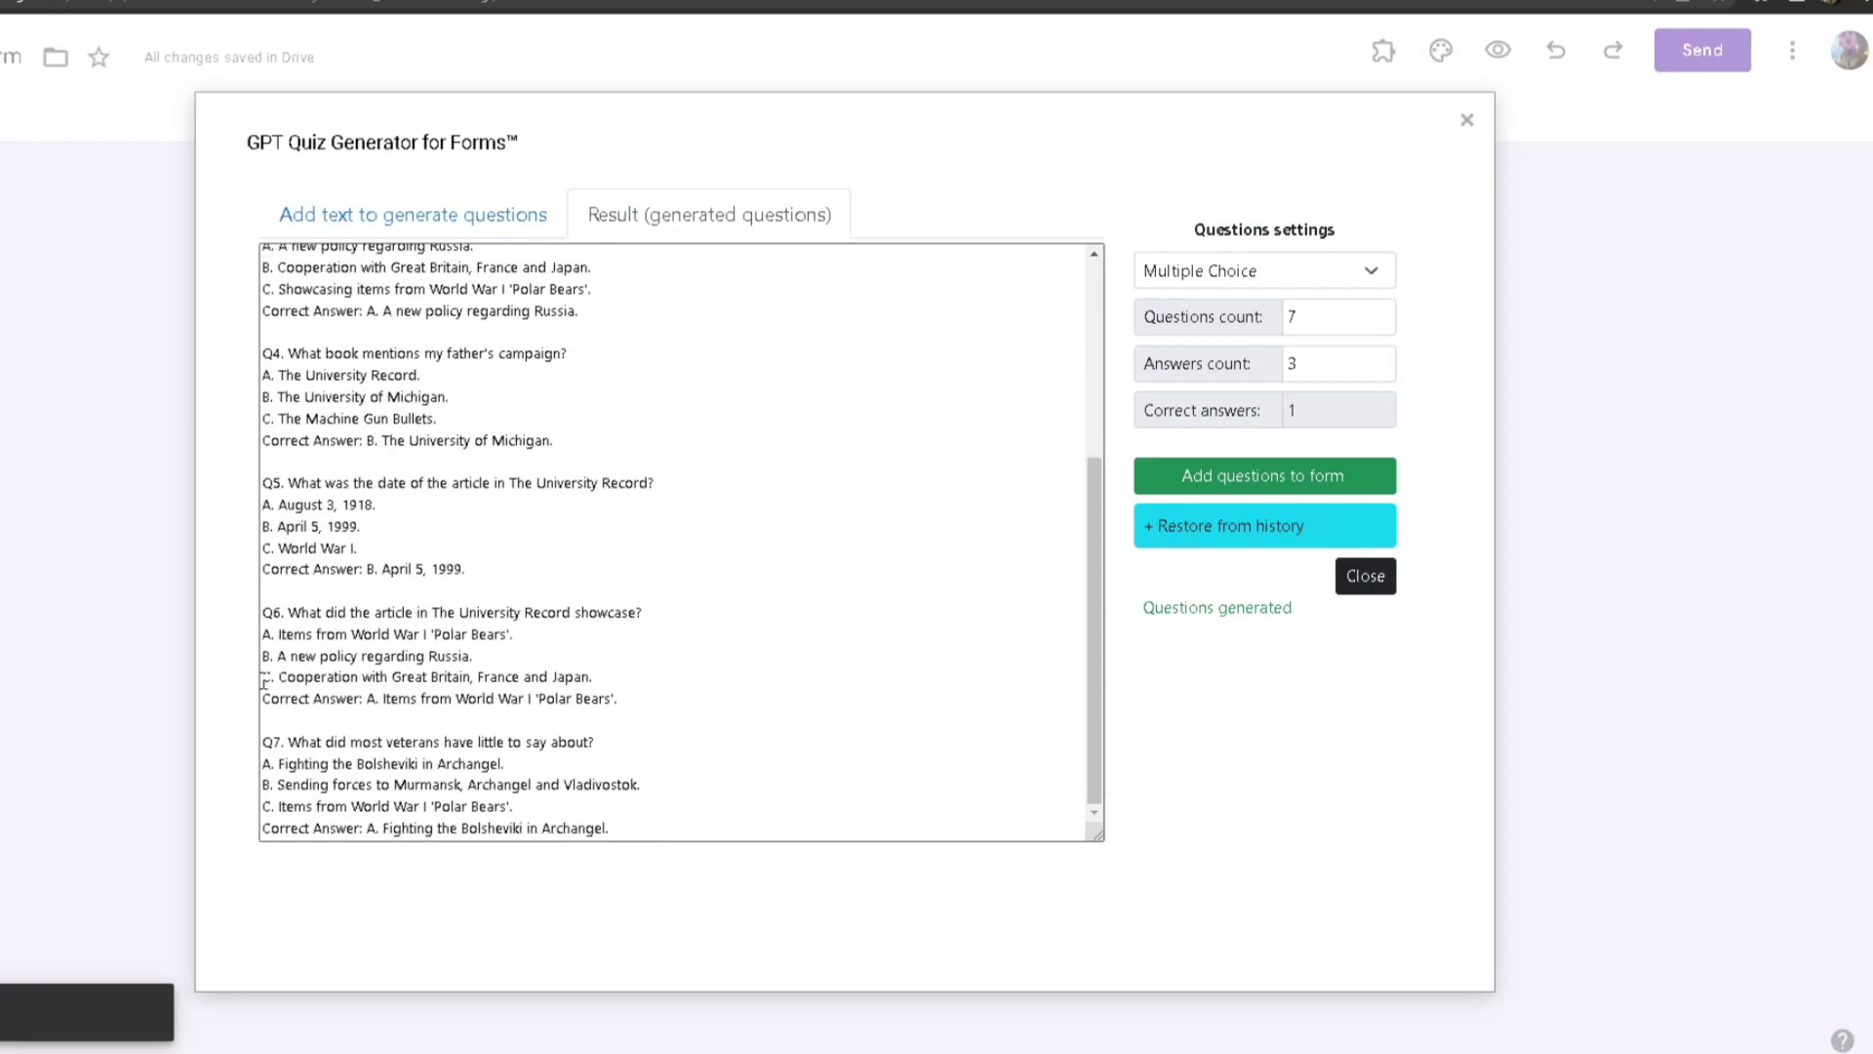
pyautogui.scroll(6, 386, 732)
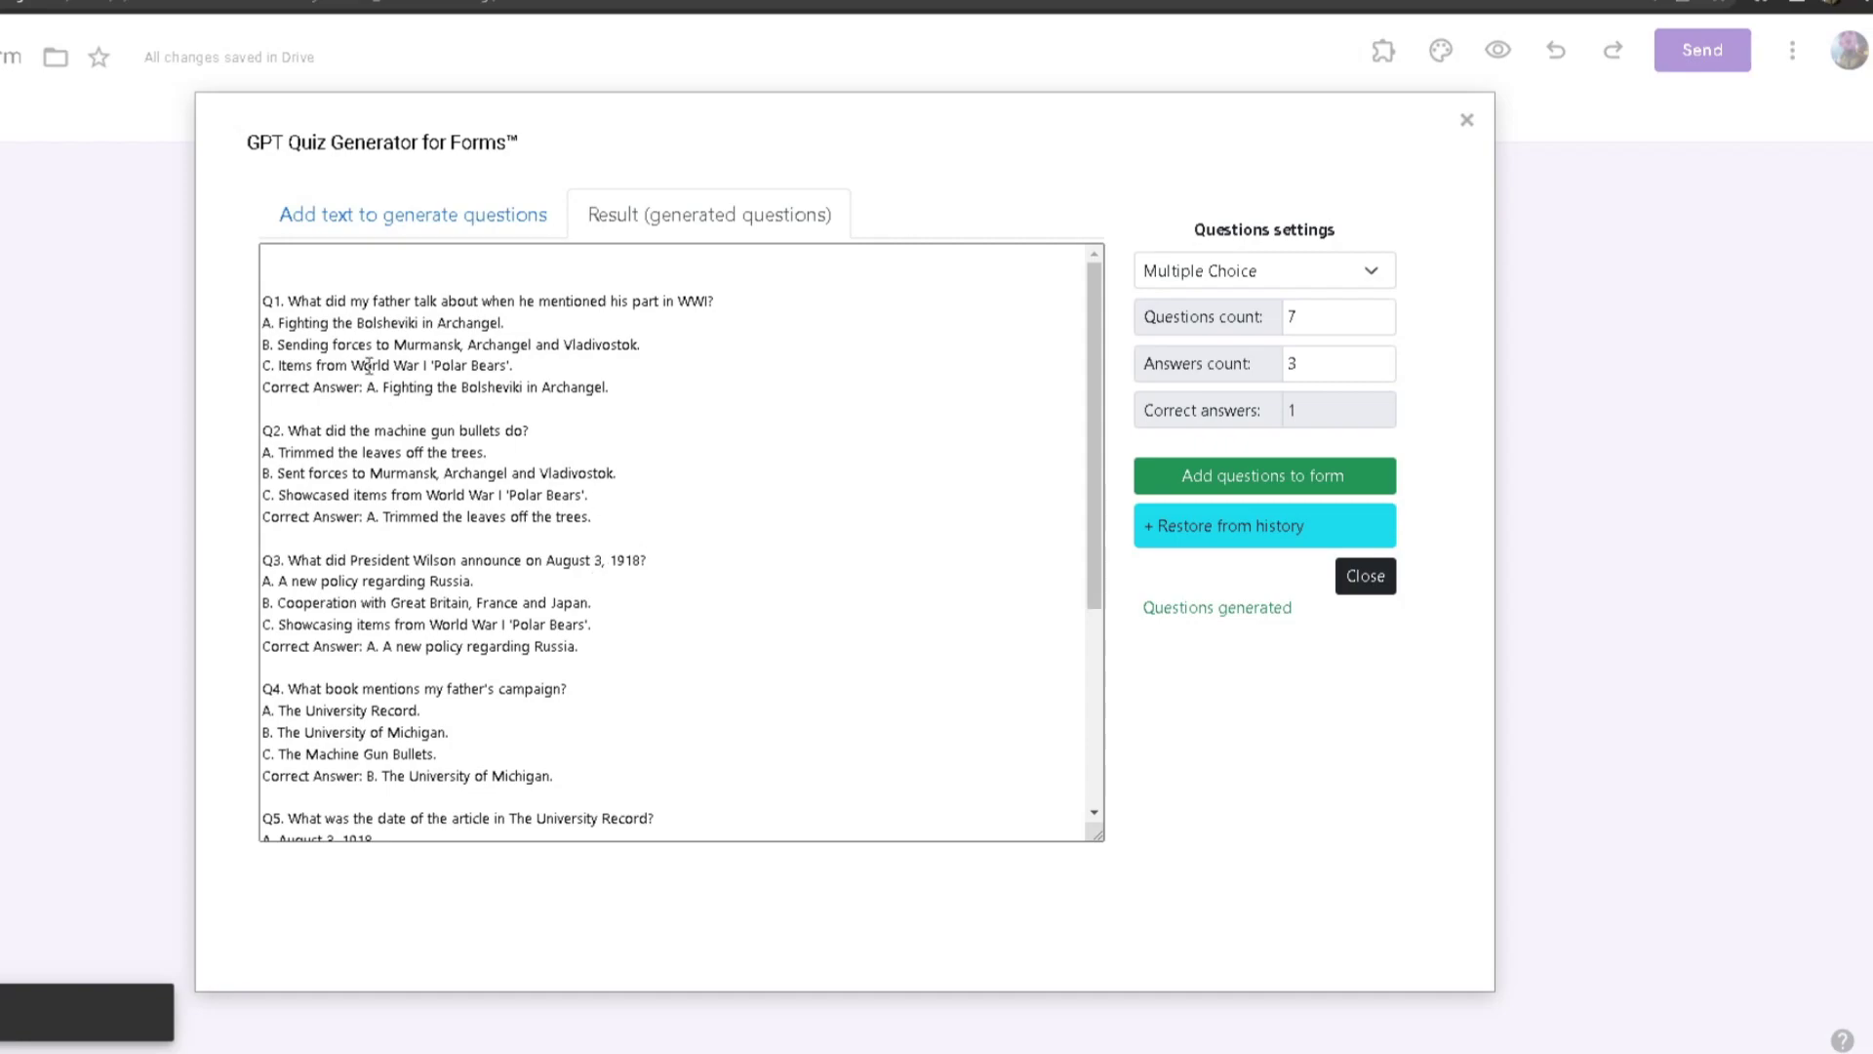
# Replace Q1's answer A wording with 'Fighting'
pyautogui.moveTo(276, 323); pyautogui.dragTo(512, 323)
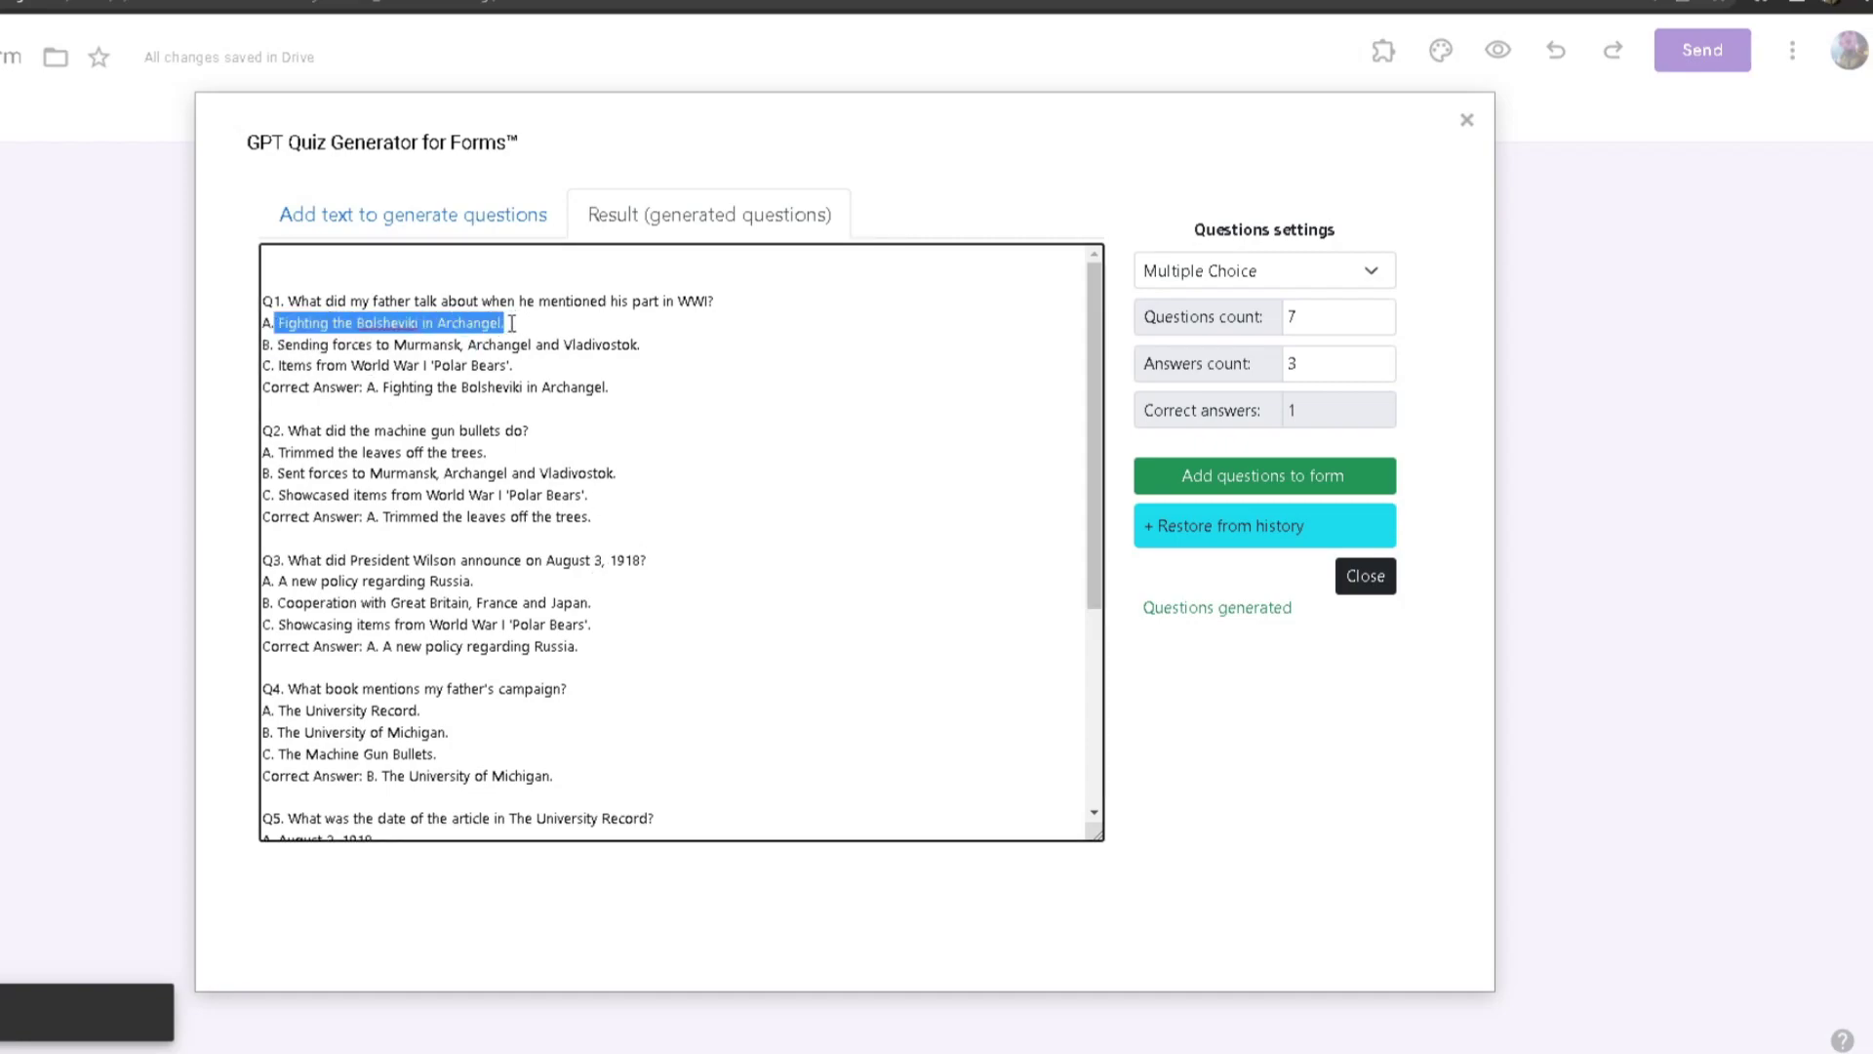
pyautogui.press('BackSpace')
pyautogui.write('Fig')
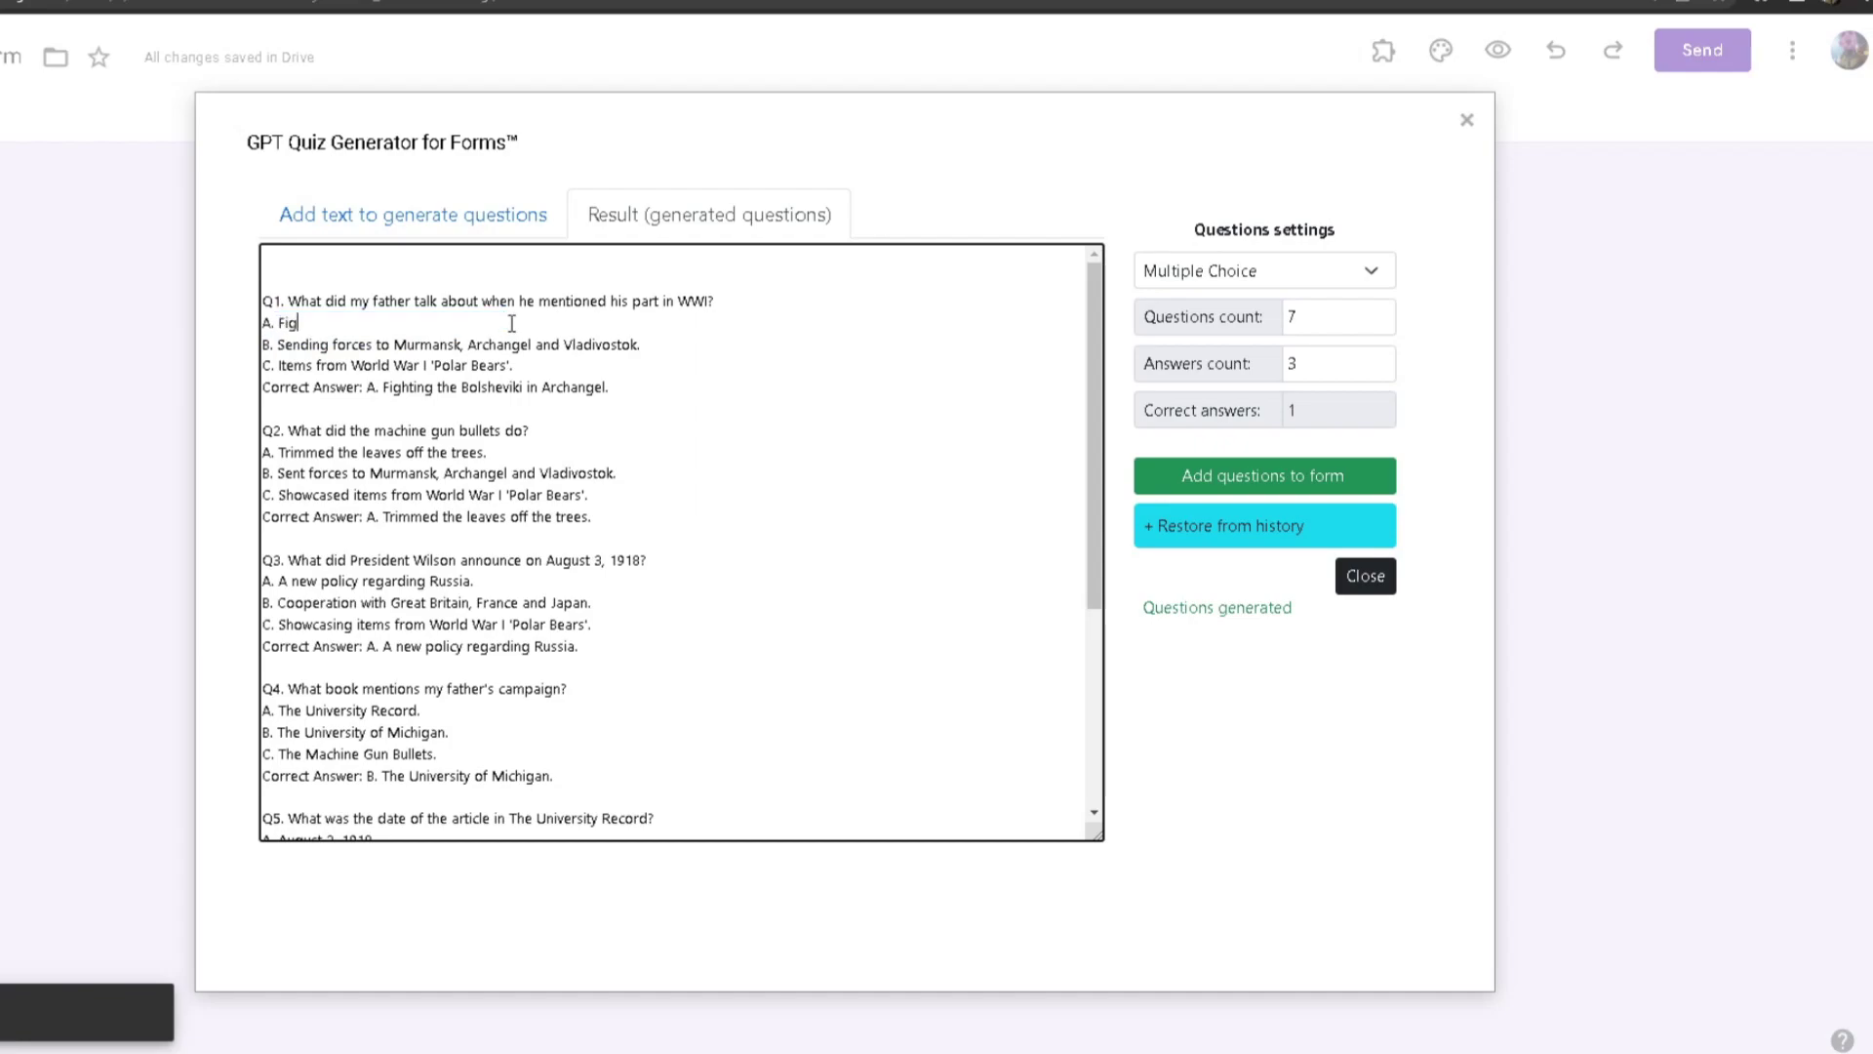
pyautogui.write('hting')
# Check Q1's answer lines, then add the seven generated questions to the form
pyautogui.doubleClick(266, 345)
pyautogui.click(310, 344)
pyautogui.moveTo(640, 344); pyautogui.dragTo(415, 366)
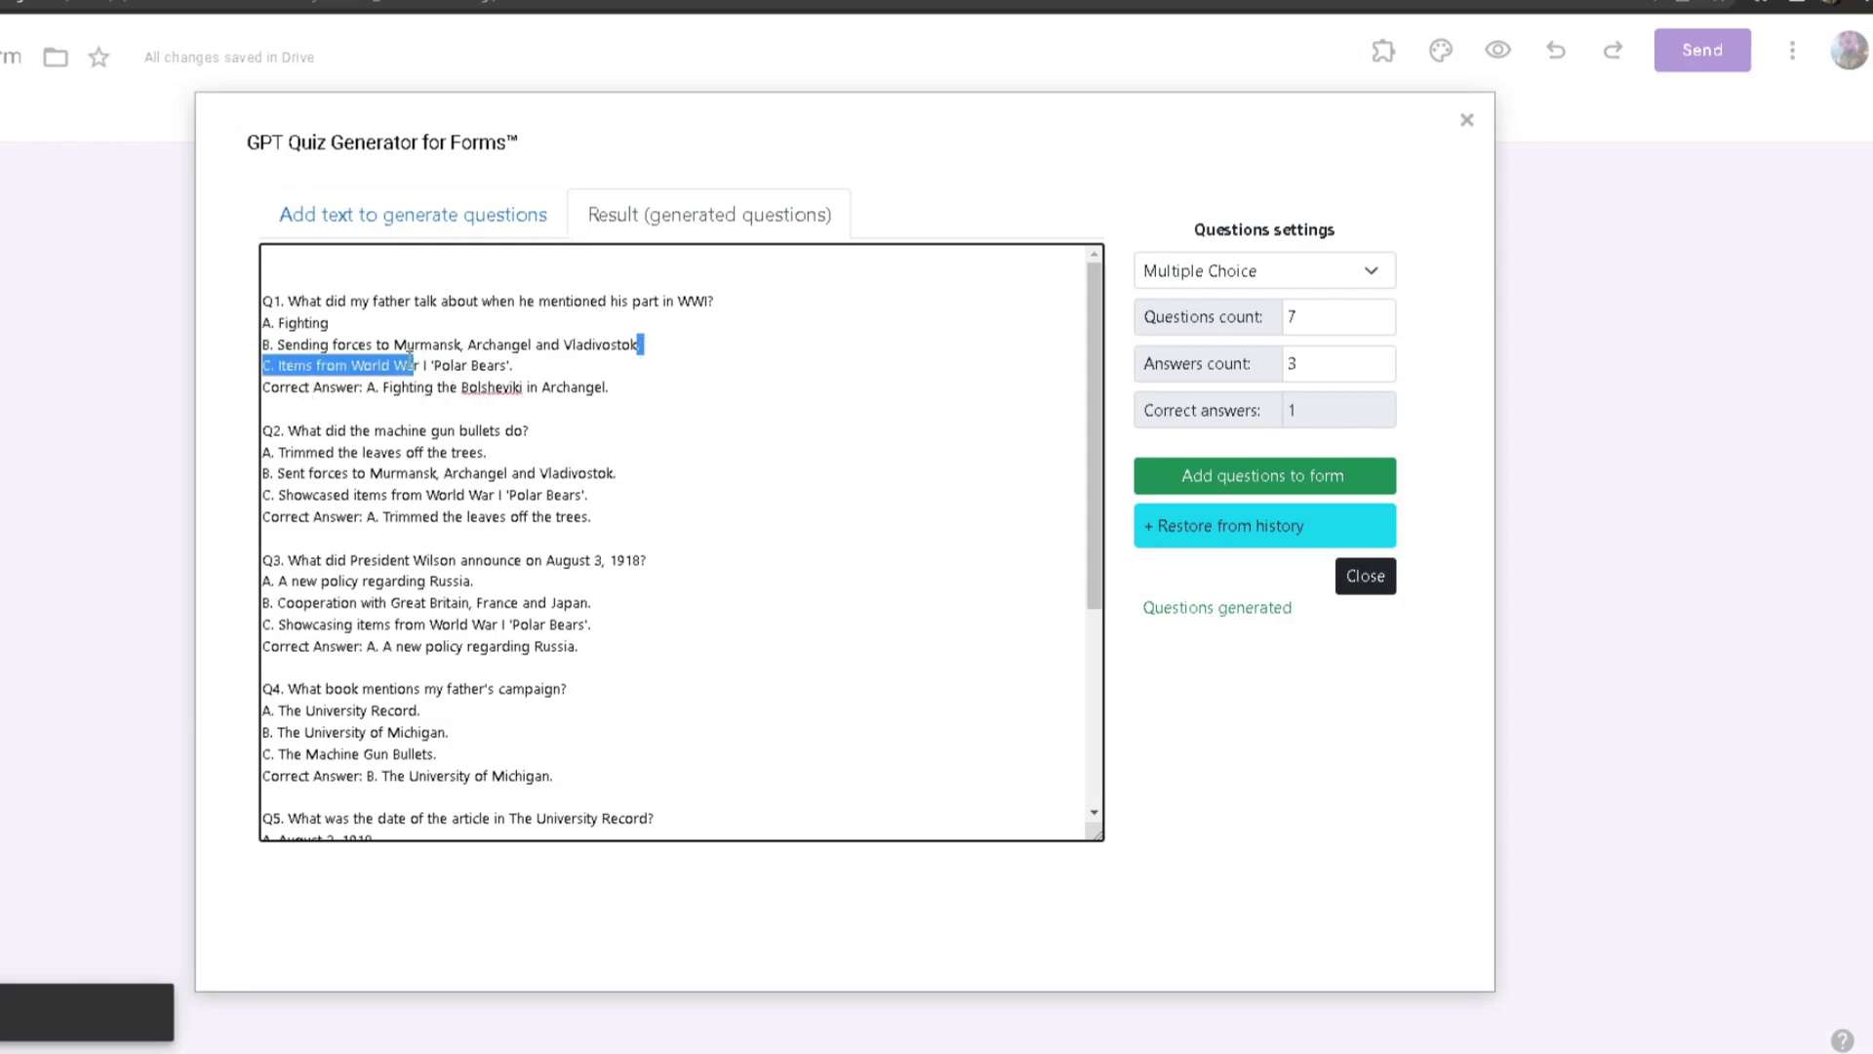
pyautogui.moveTo(262, 323); pyautogui.dragTo(280, 342)
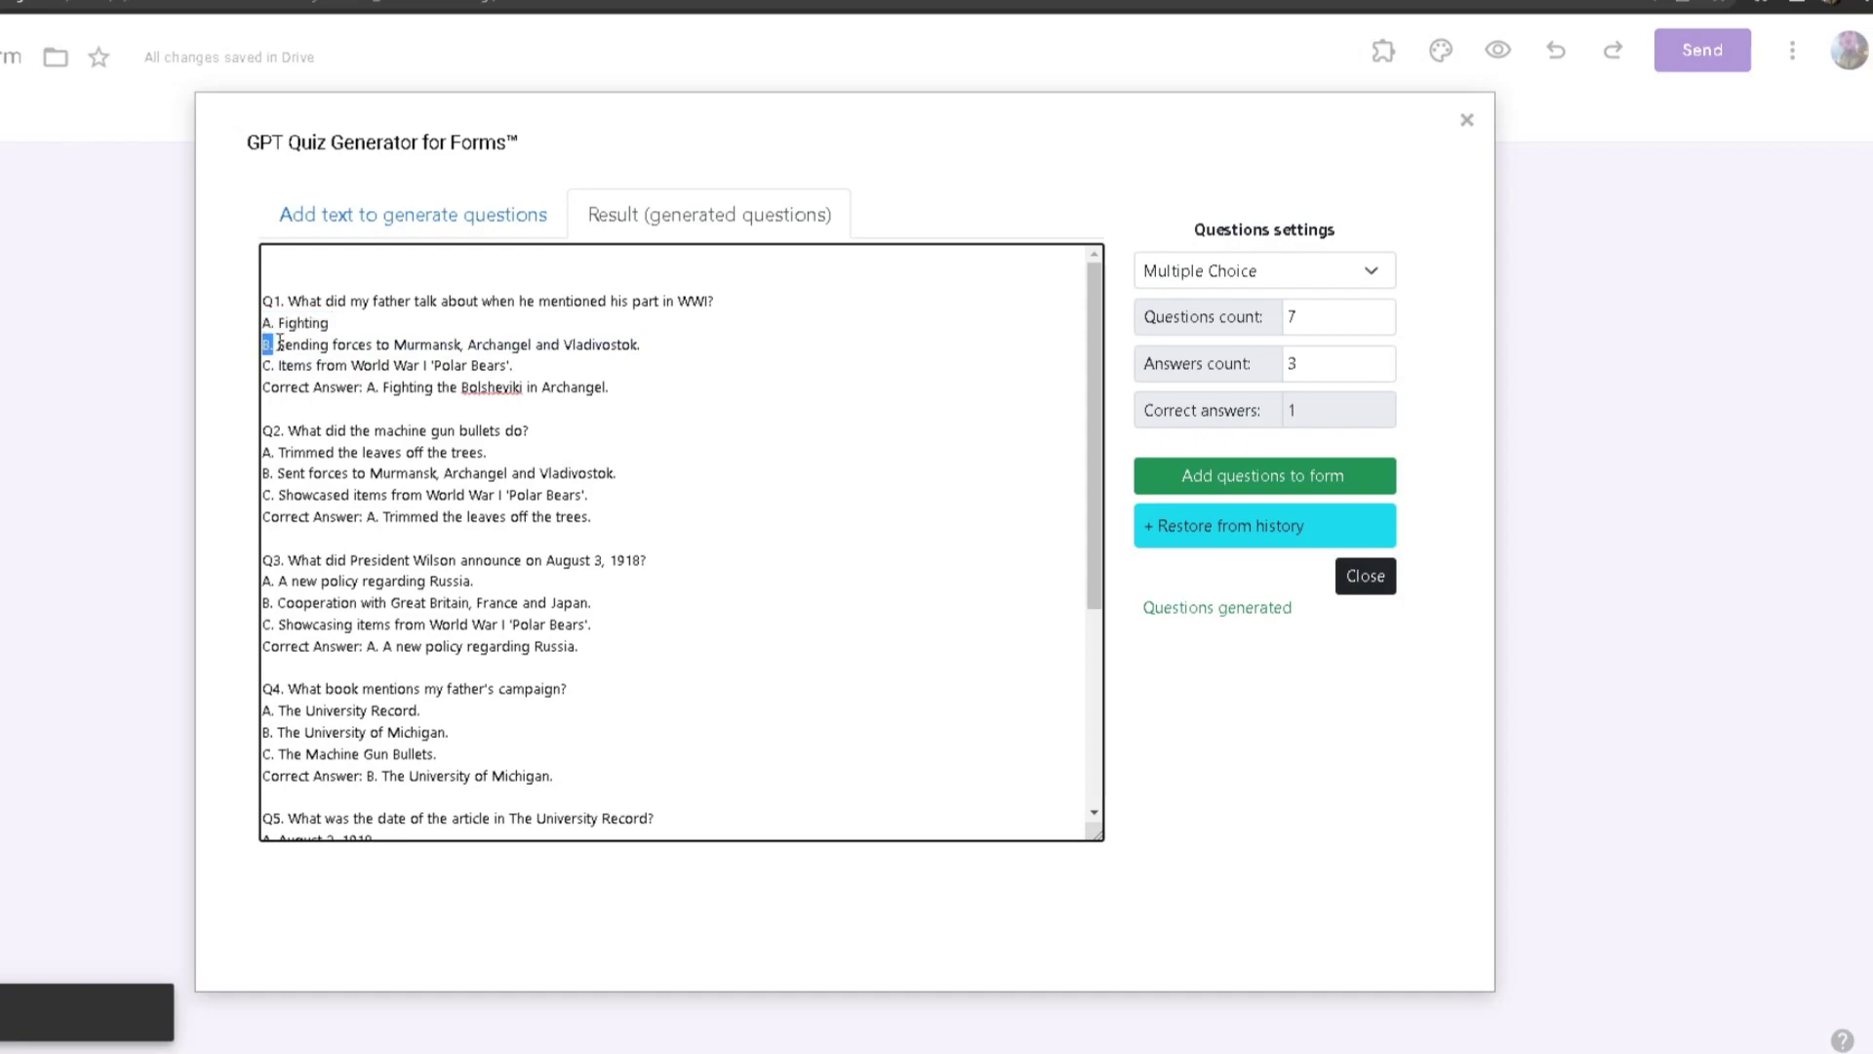
pyautogui.click(325, 344)
pyautogui.moveTo(335, 323); pyautogui.dragTo(278, 322)
pyautogui.click(1247, 476)
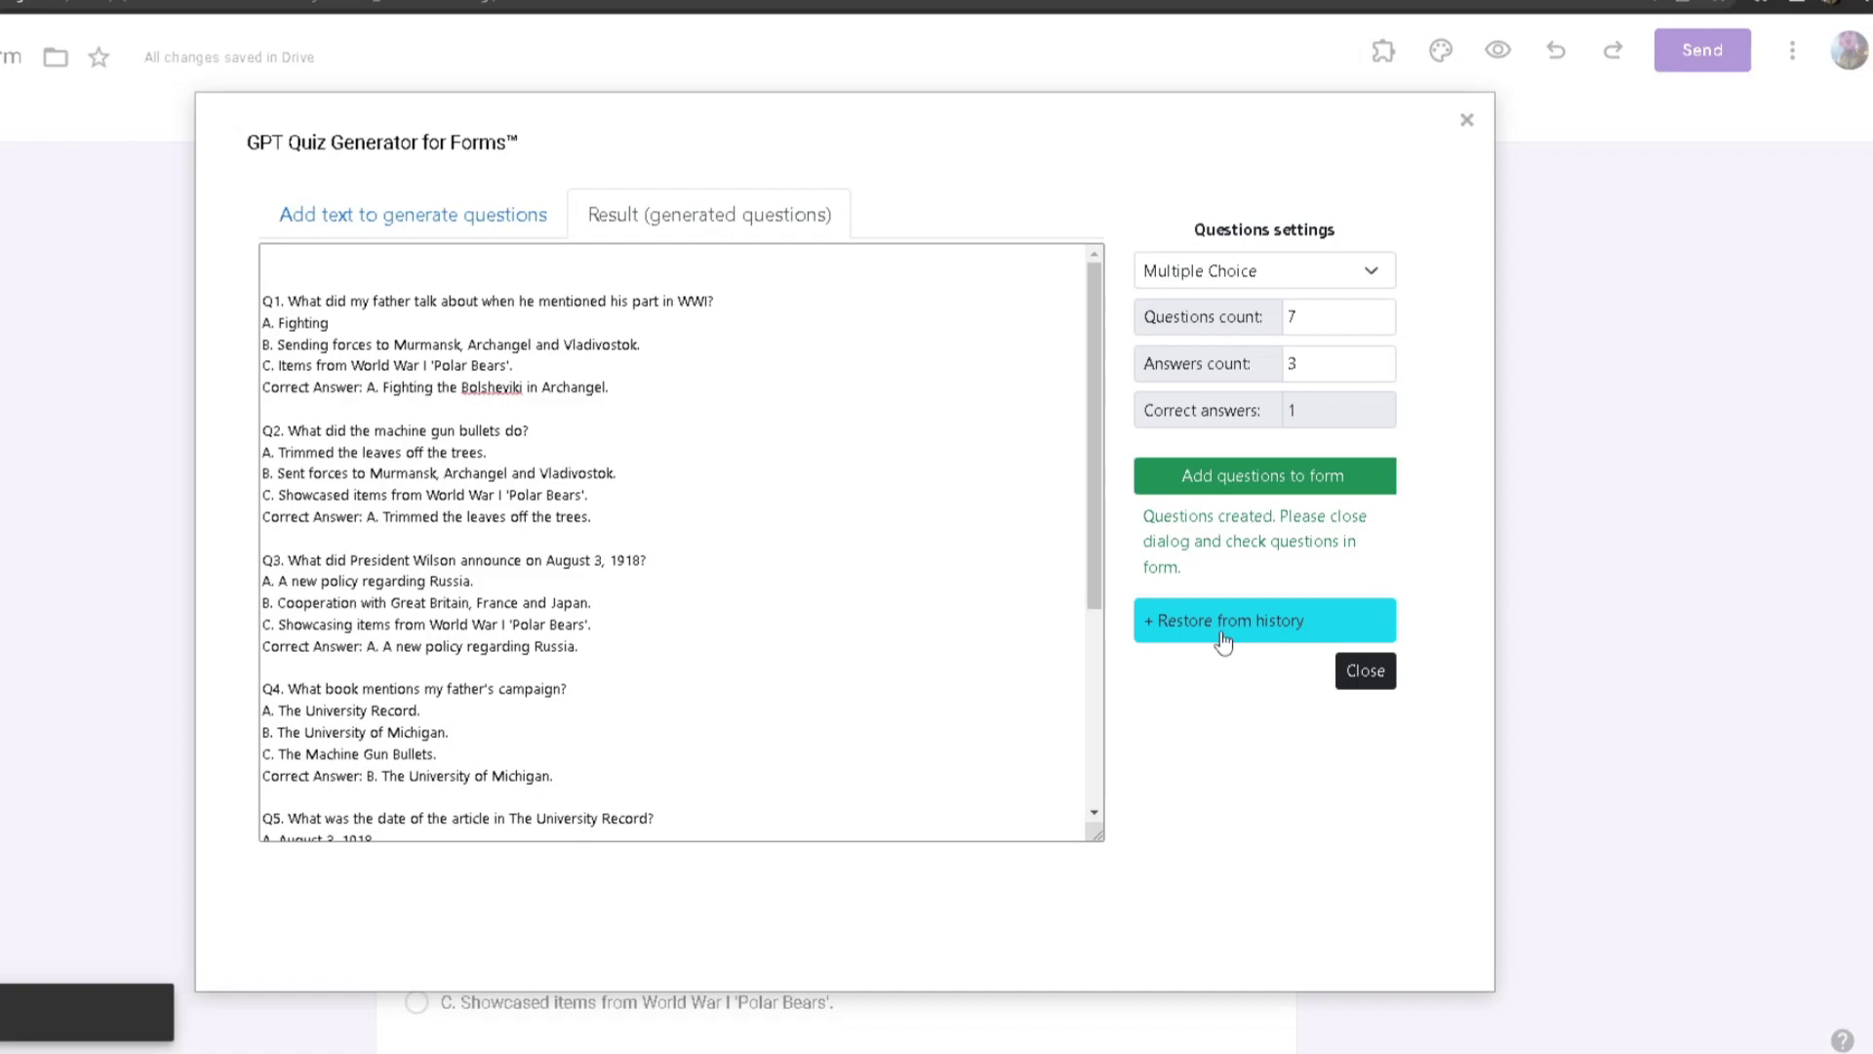
# Clear the result text and restore the 'My father's part in WWI' history entry
pyautogui.click(1239, 635)
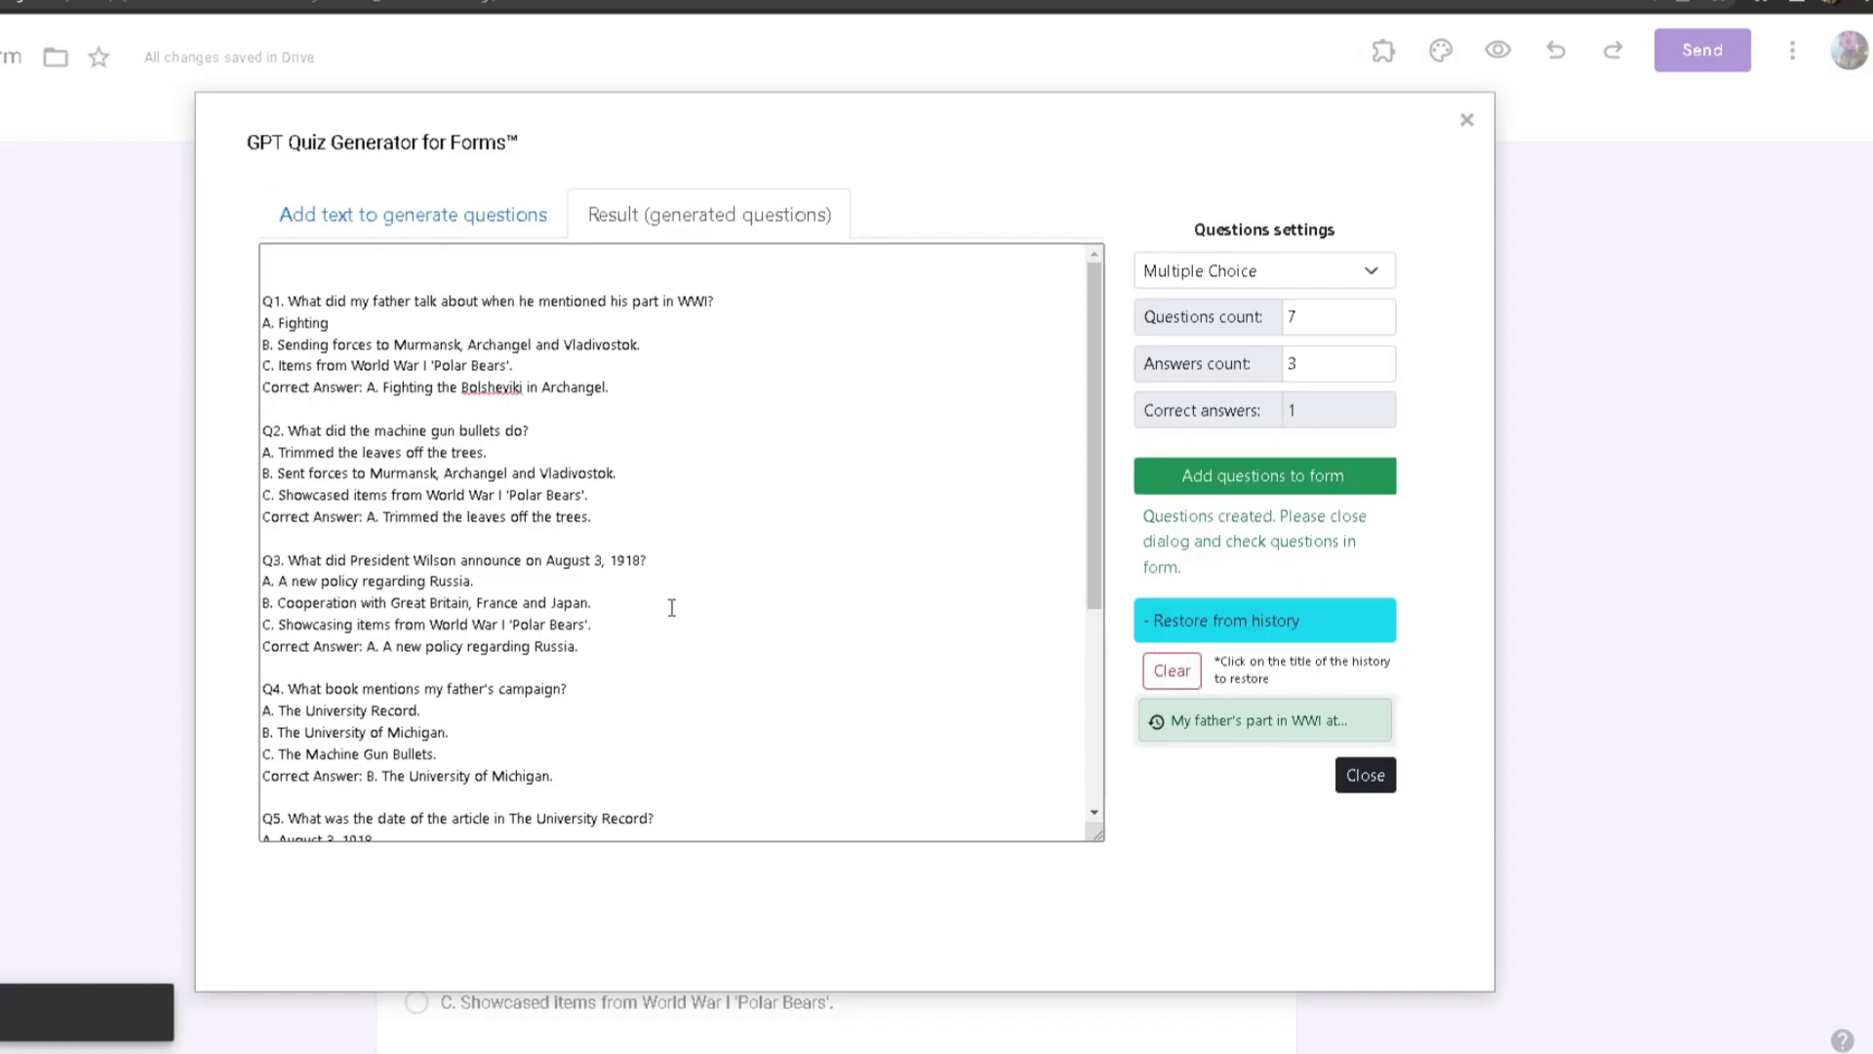
pyautogui.scroll(-3, 711, 532)
pyautogui.moveTo(662, 828); pyautogui.dragTo(20, 127)
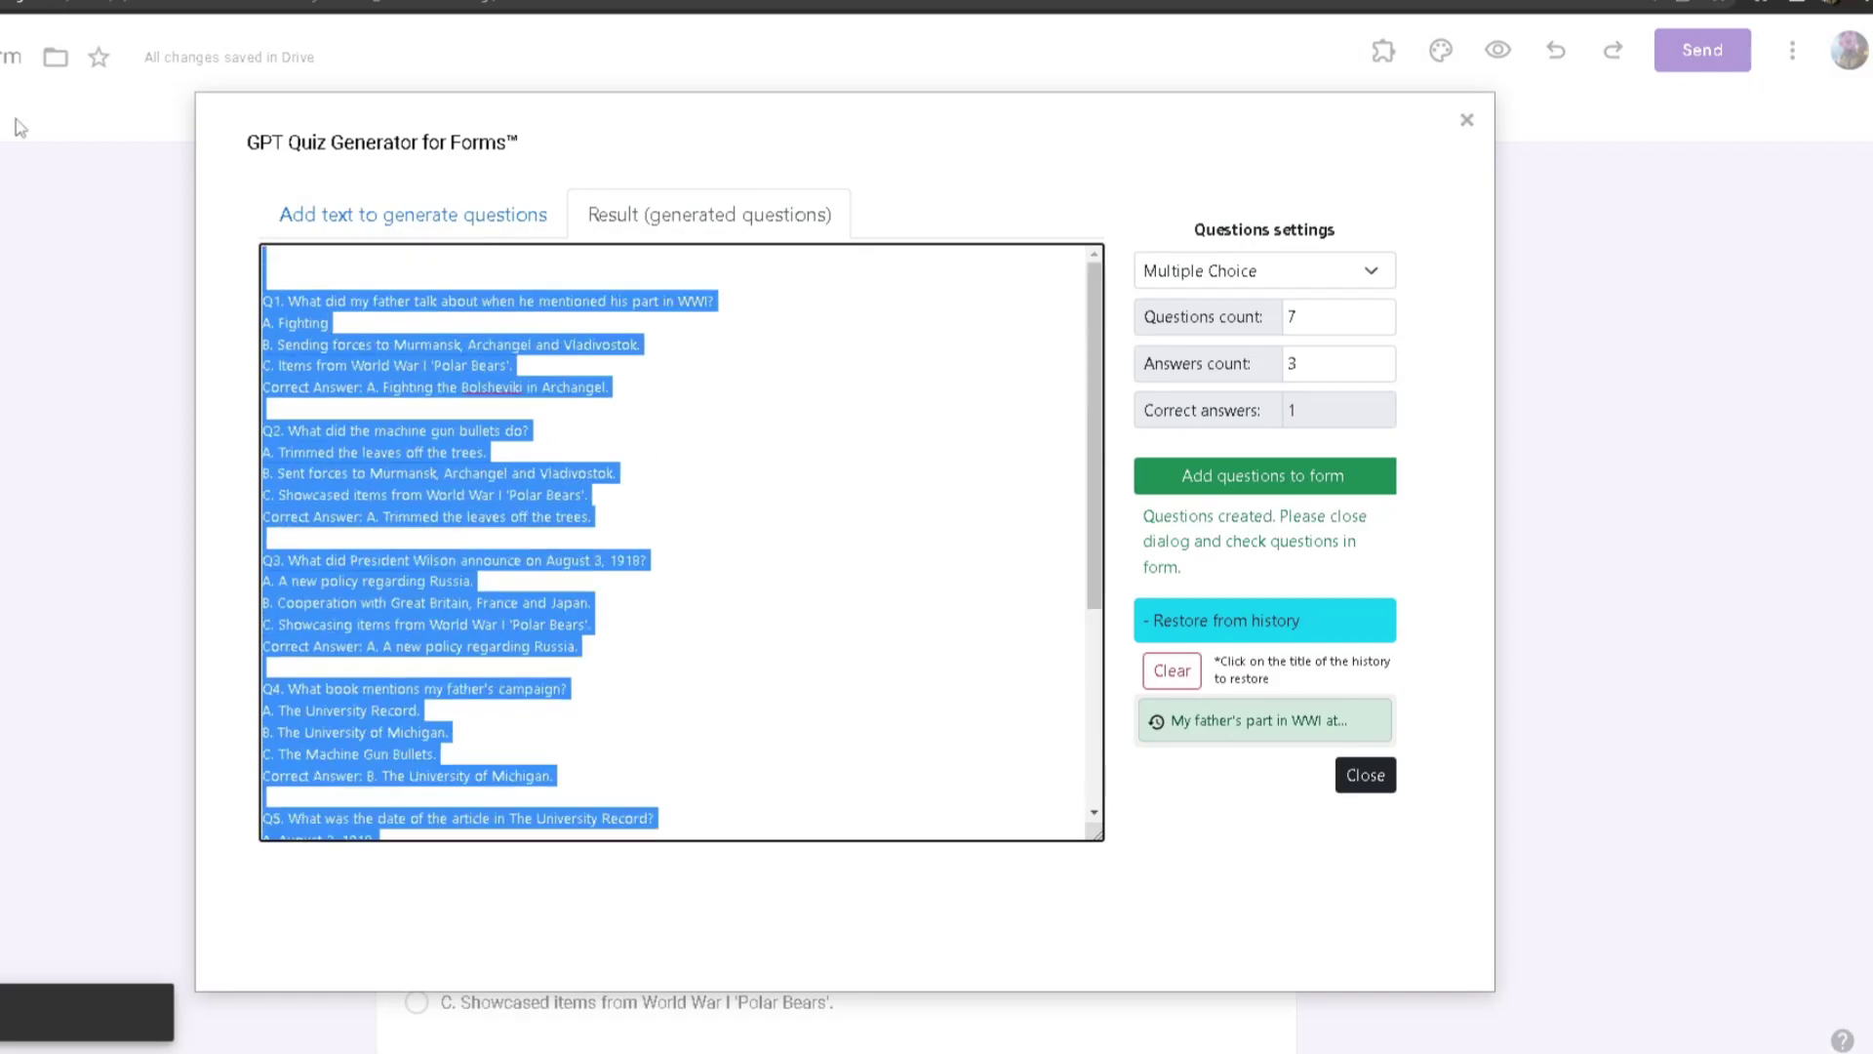
pyautogui.press('BackSpace')
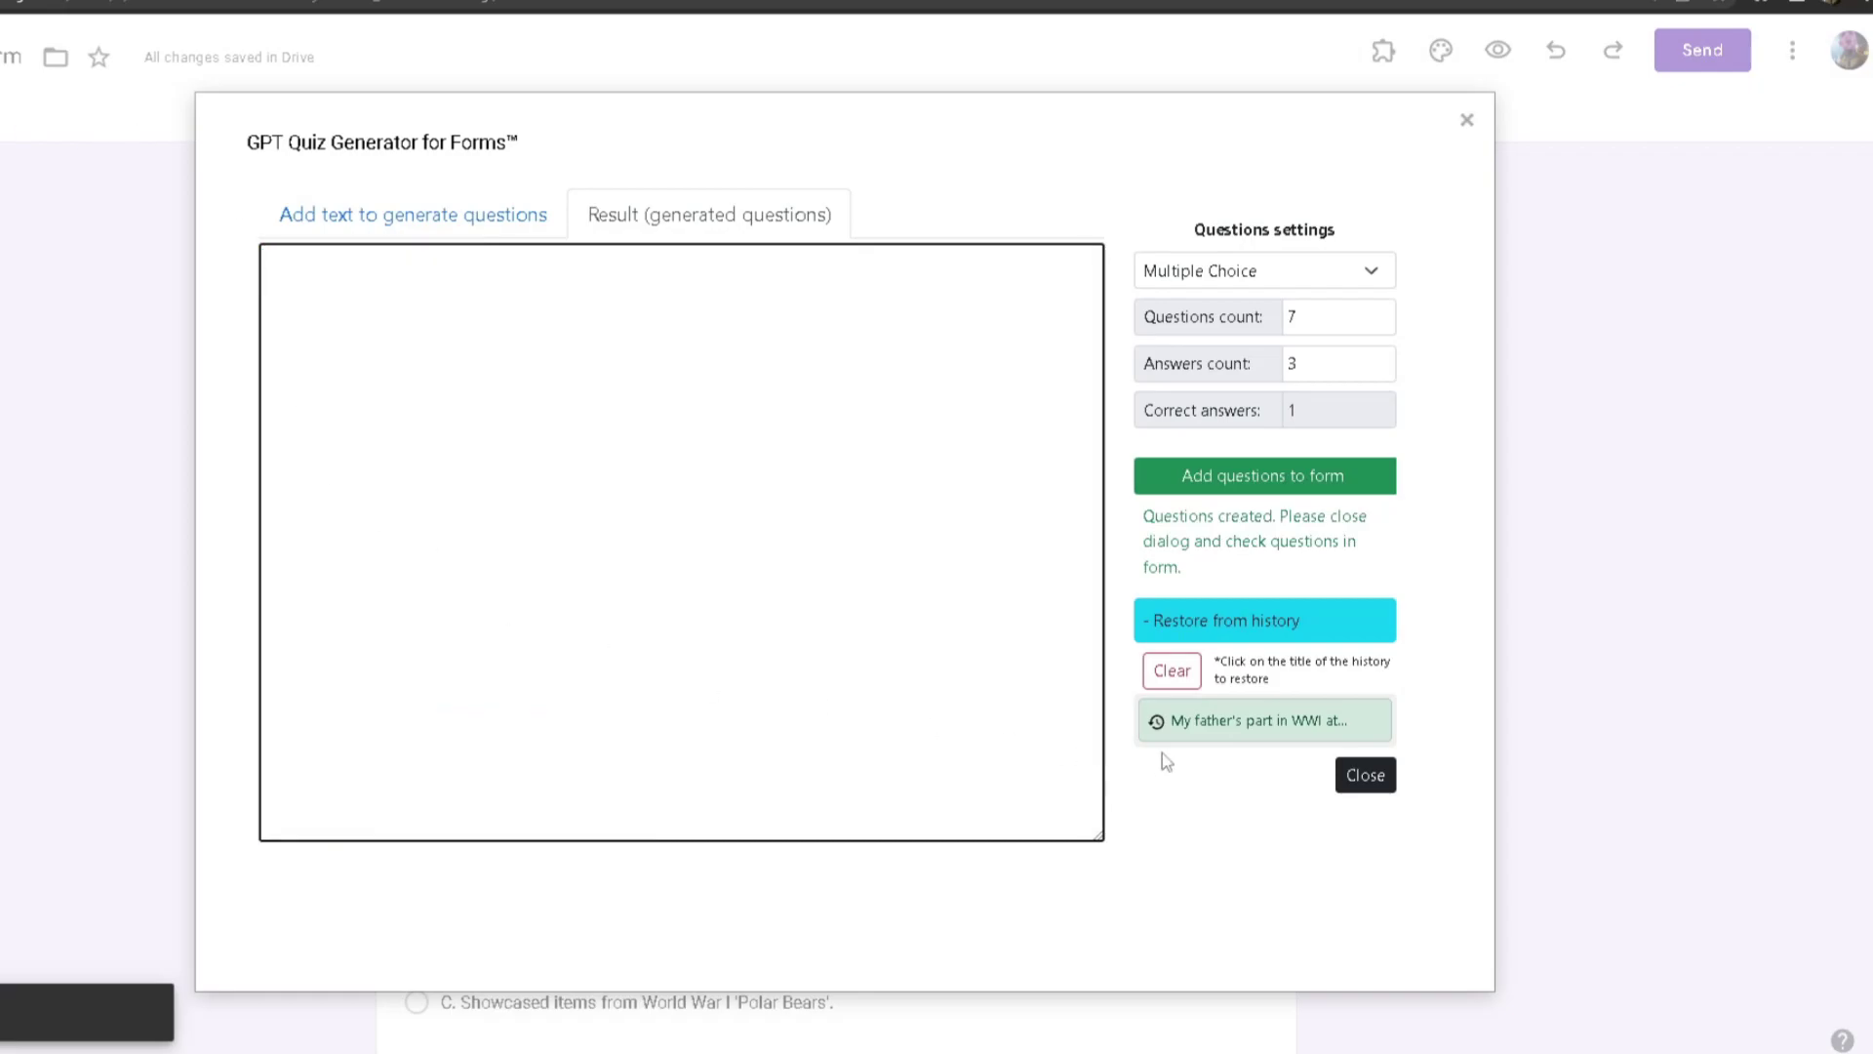
pyautogui.click(1204, 731)
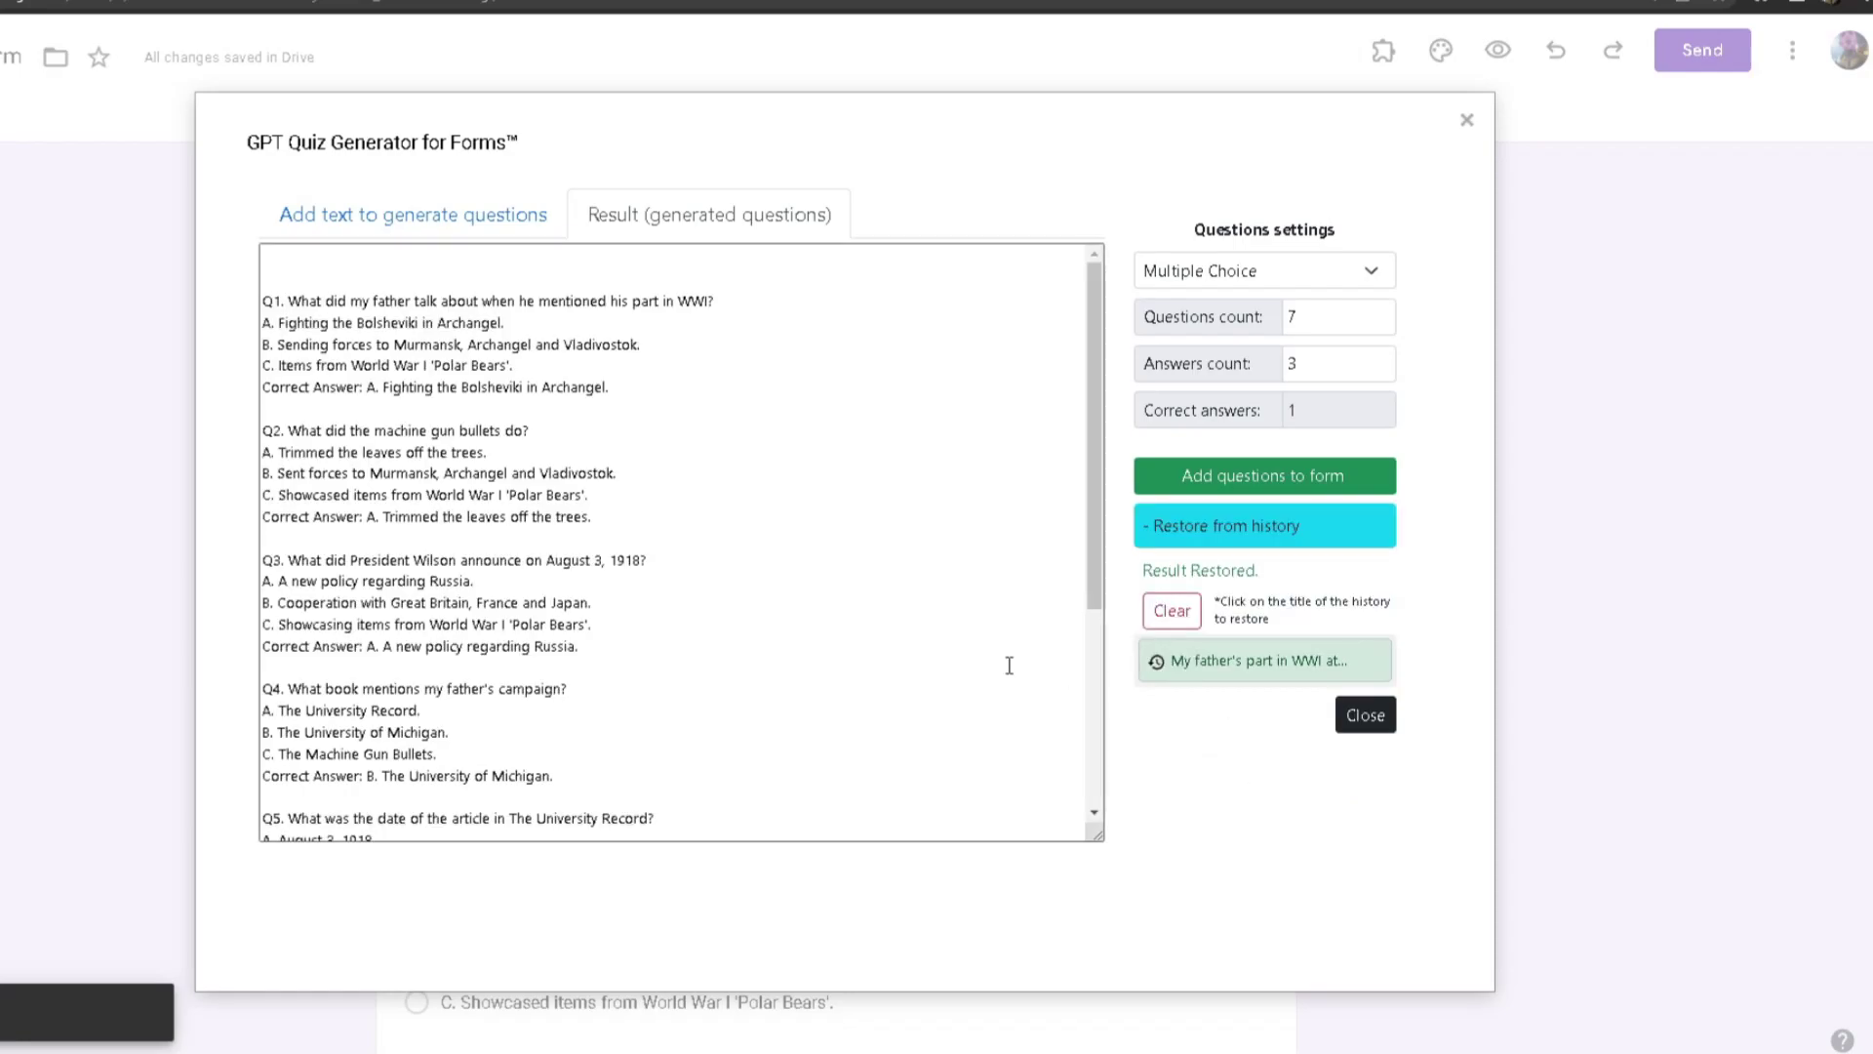
pyautogui.scroll(-3, 695, 566)
pyautogui.scroll(3, 761, 655)
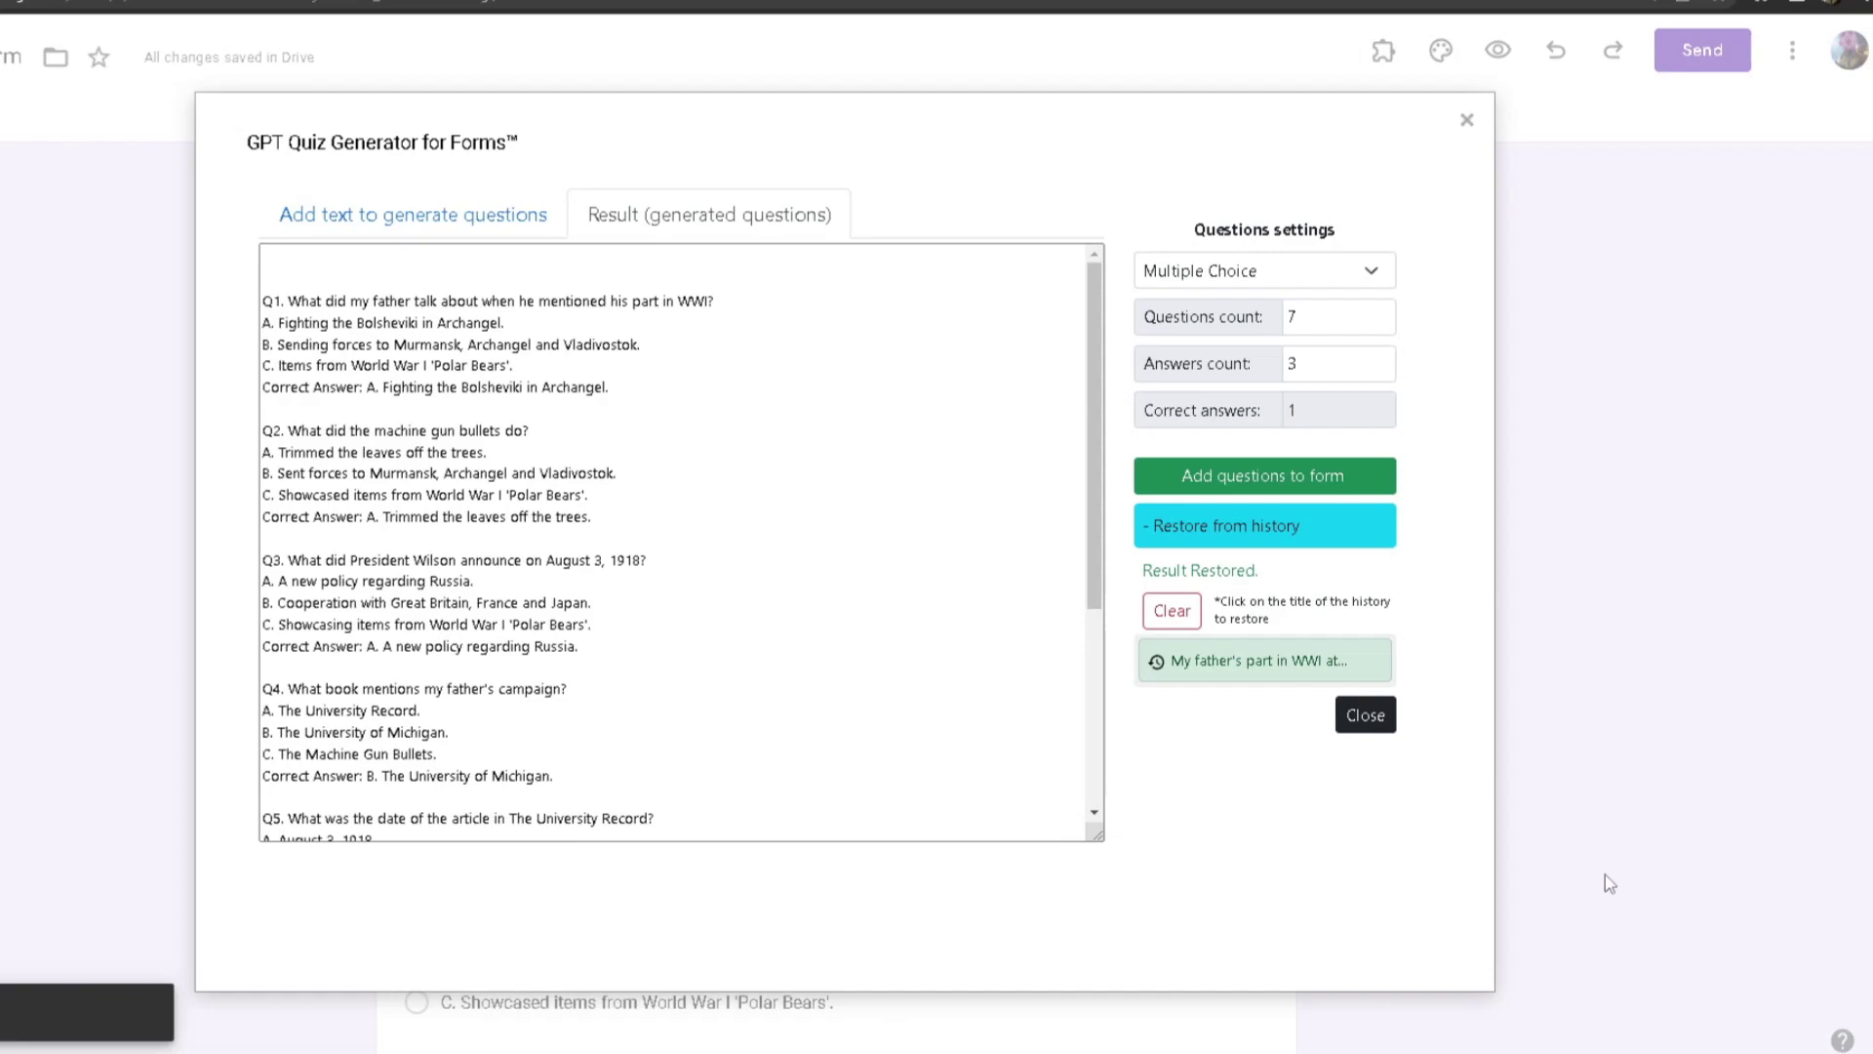
# Close the generator and delete the blank default question from the World War I form
pyautogui.moveTo(1293, 690)
pyautogui.click(1470, 117)
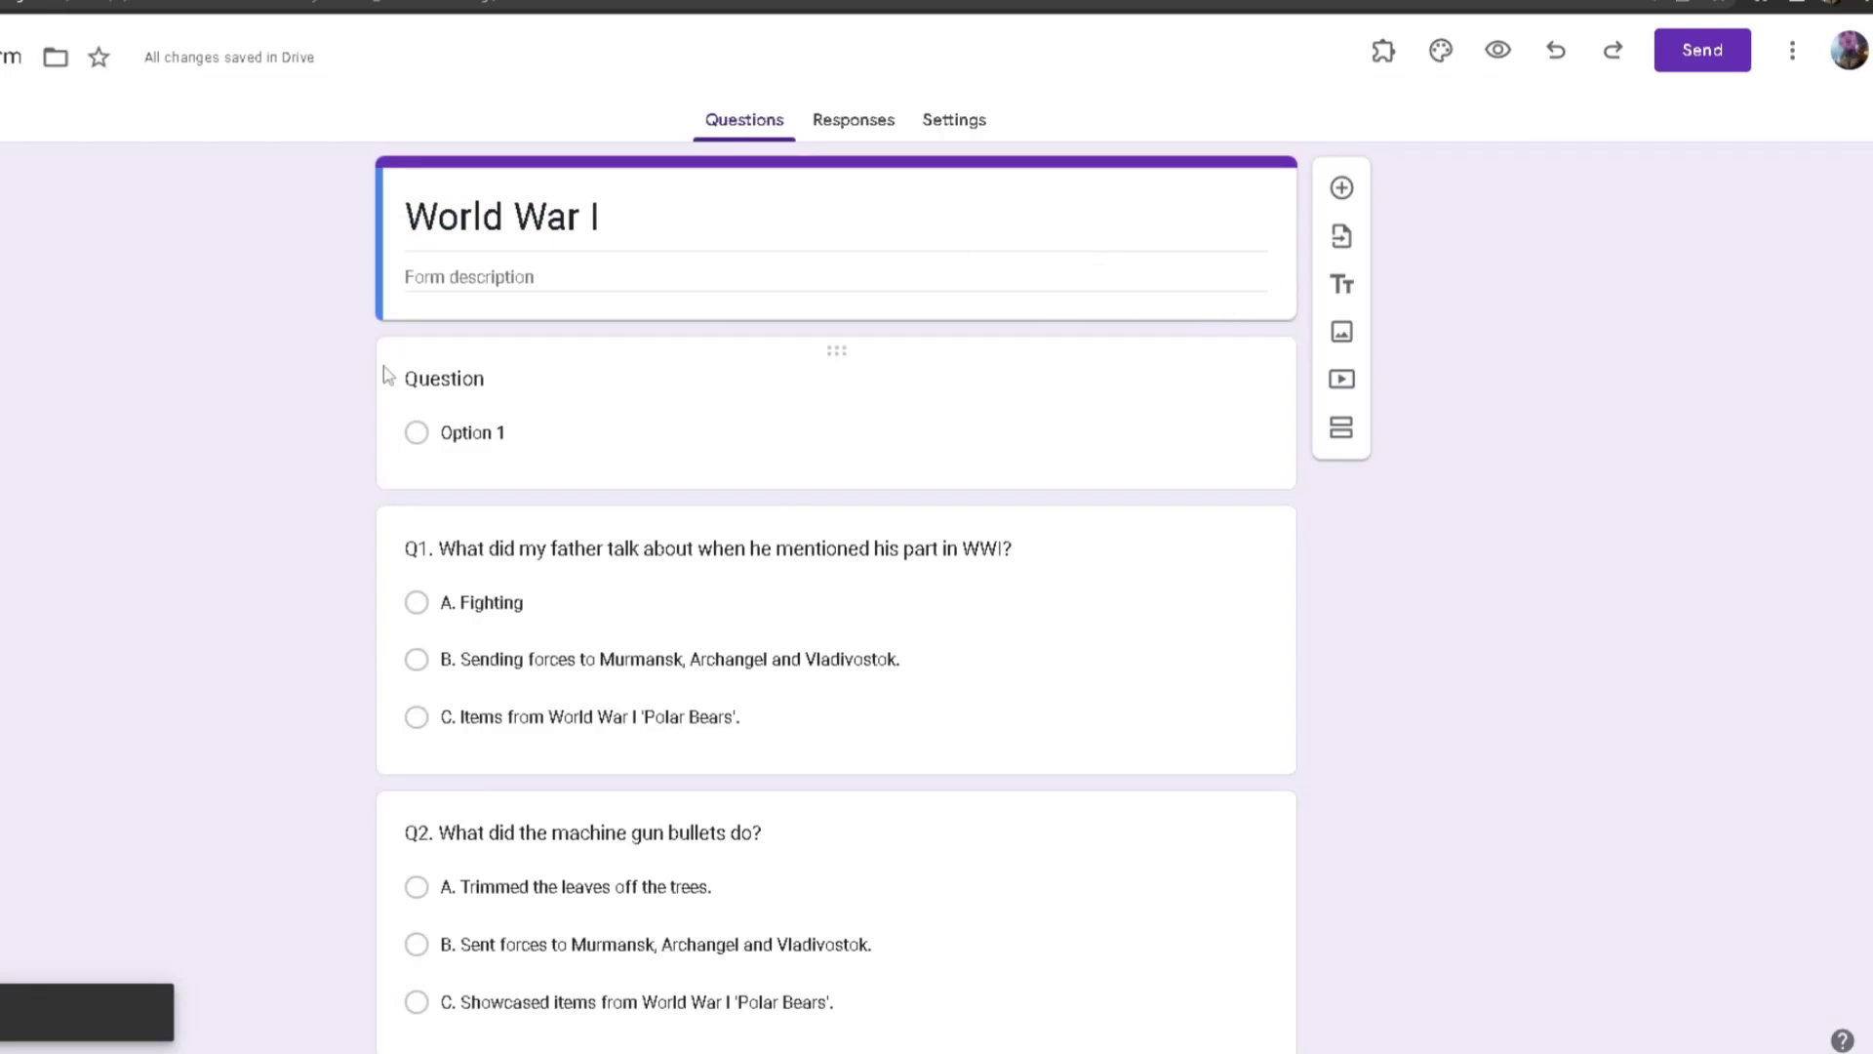
pyautogui.scroll(-14, 296, 715)
pyautogui.scroll(11, 459, 663)
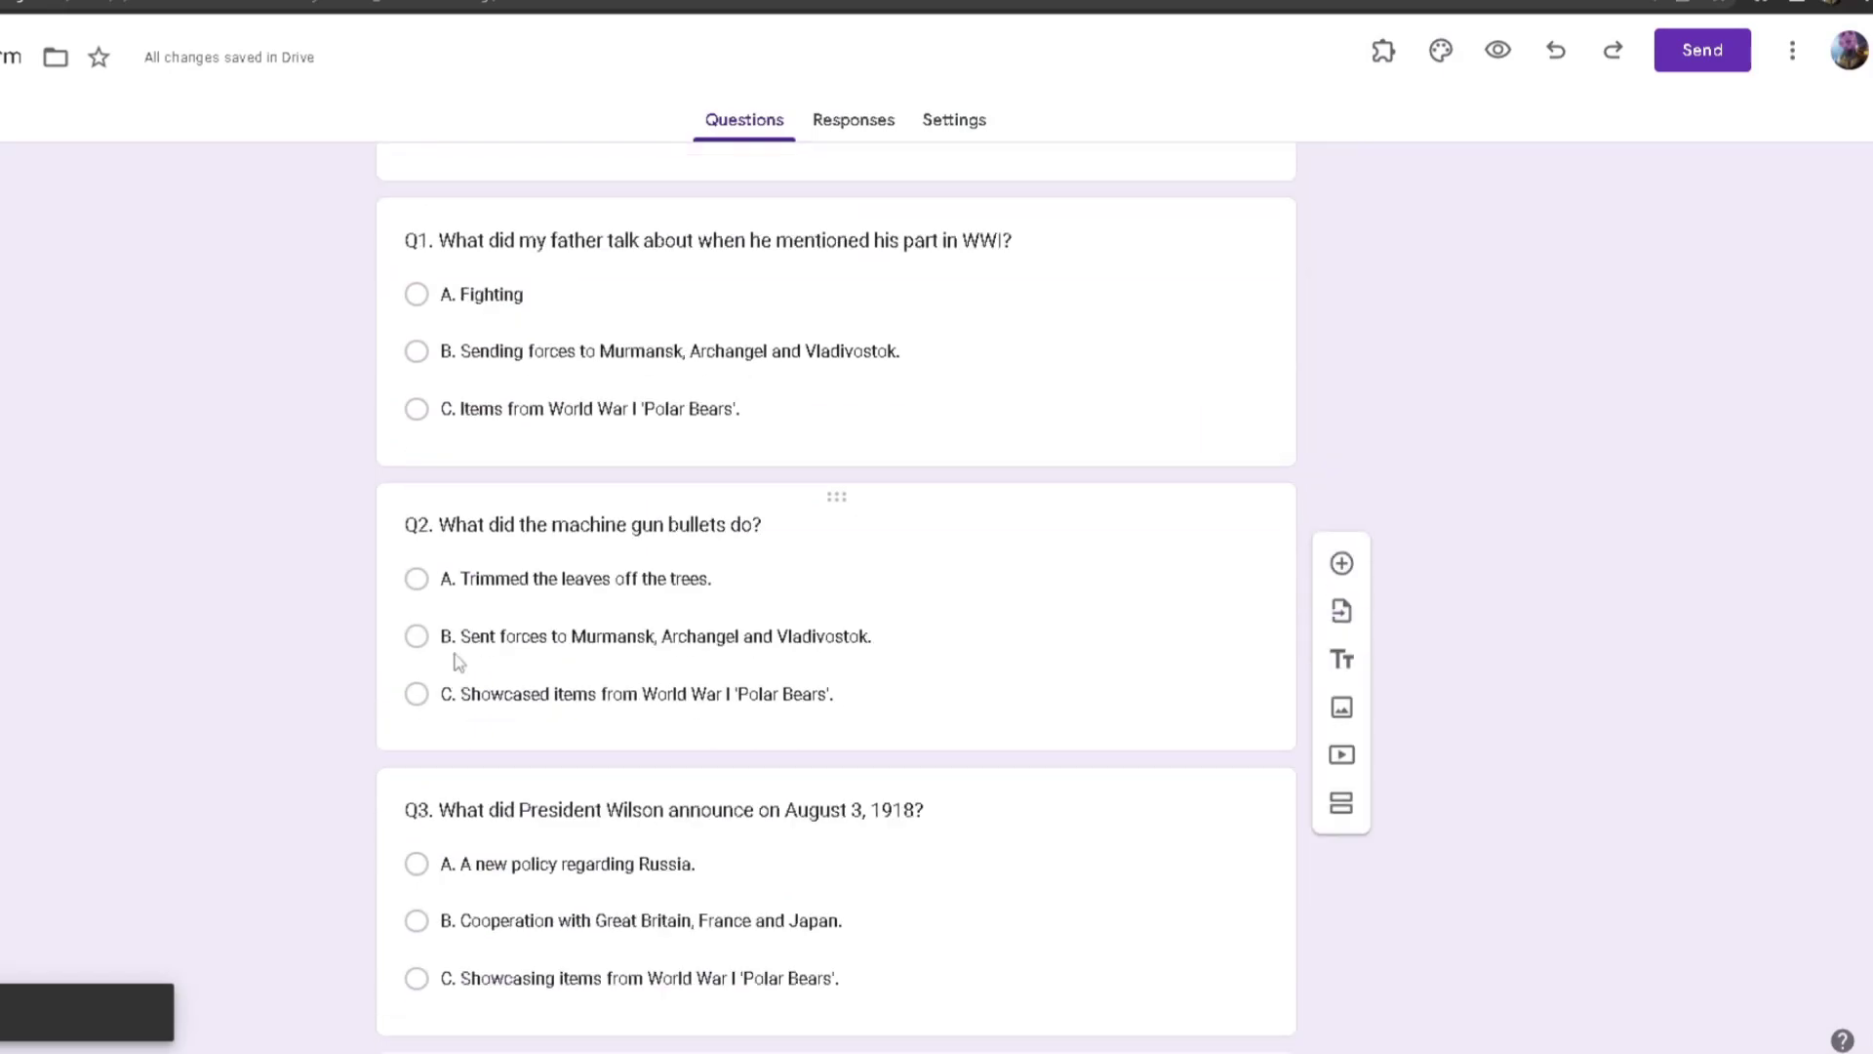
pyautogui.scroll(3, 458, 663)
pyautogui.click(740, 418)
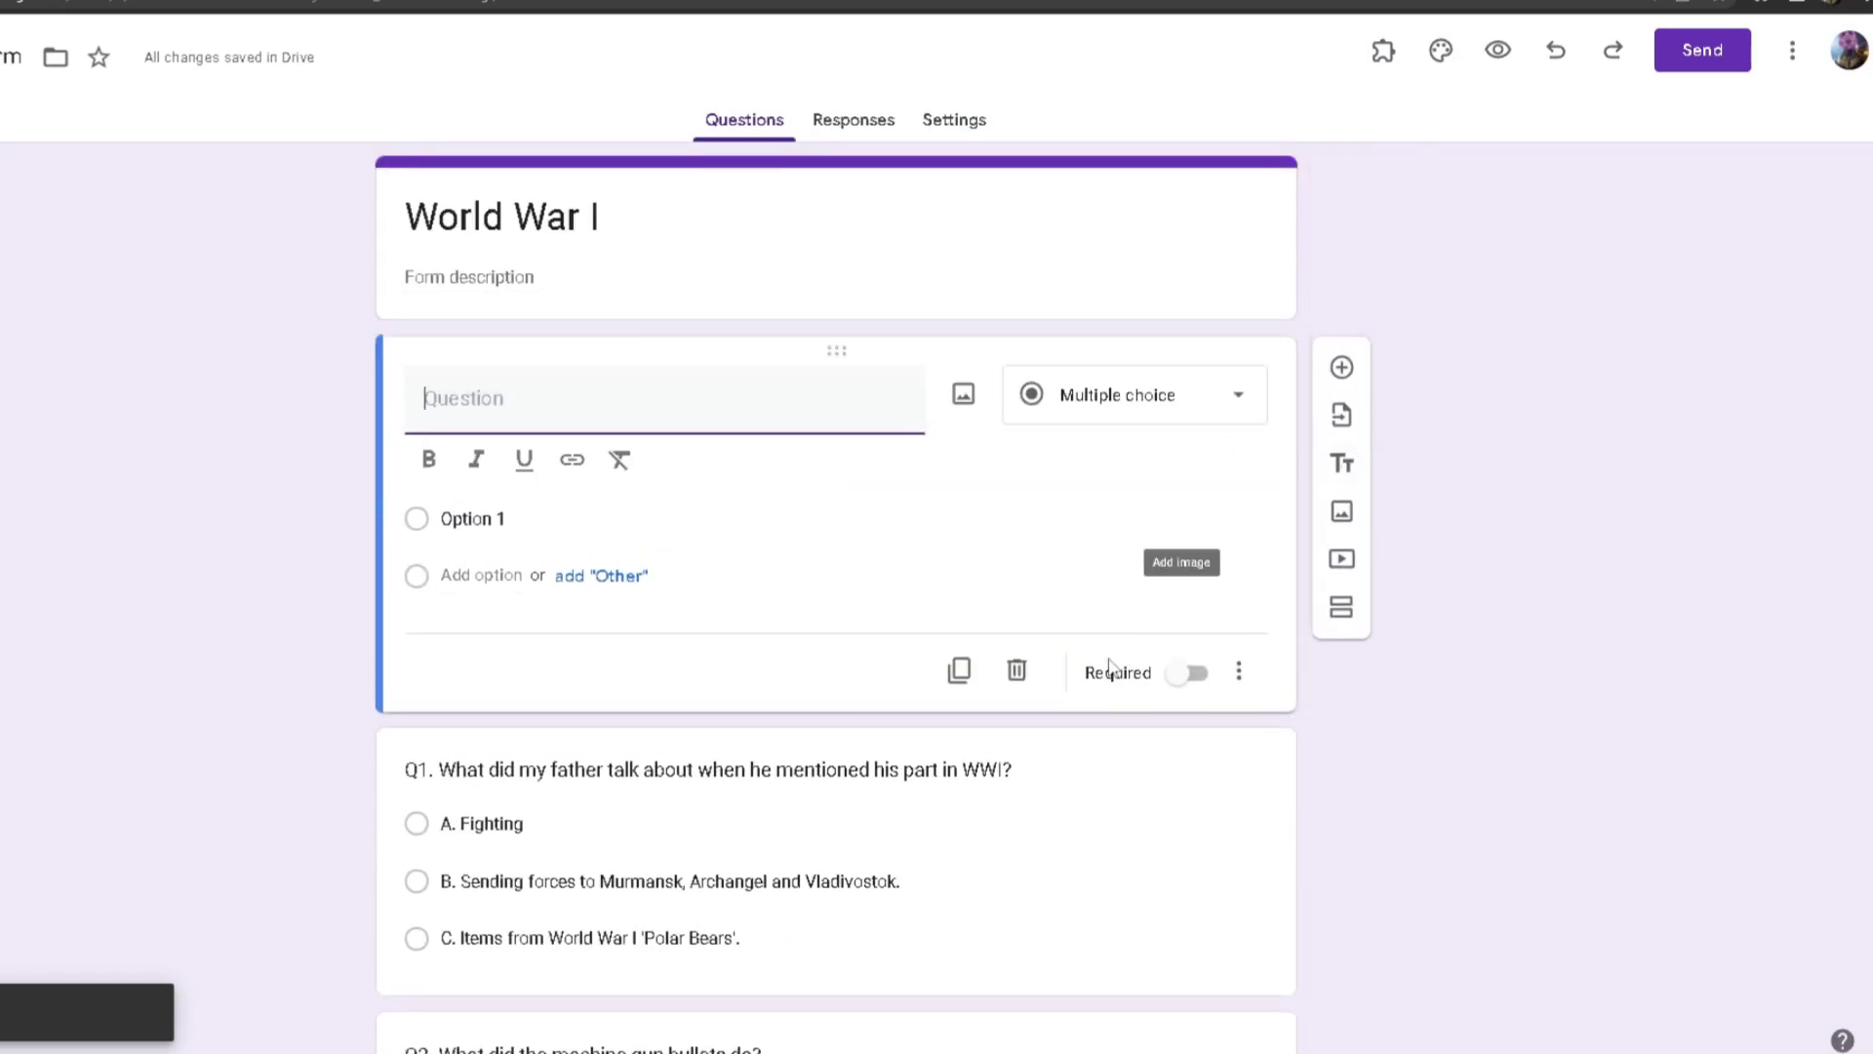
pyautogui.click(1017, 669)
pyautogui.scroll(-2, 303, 414)
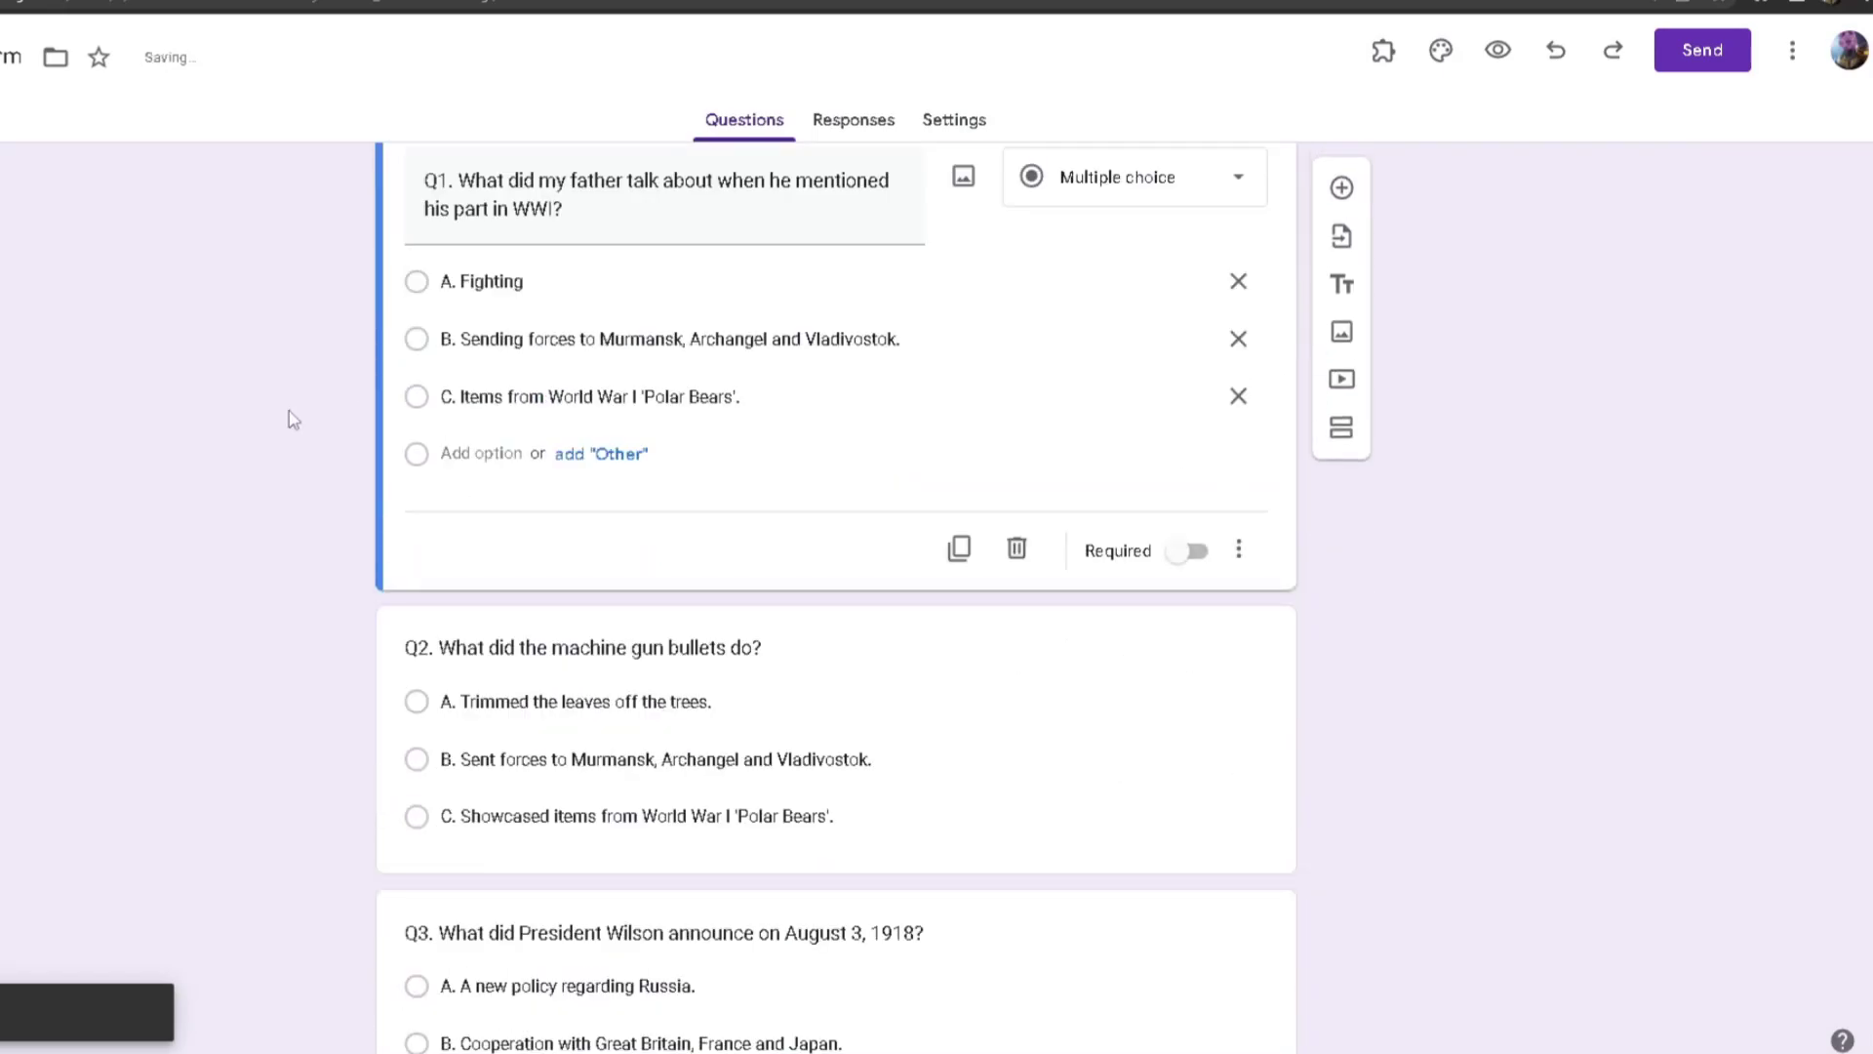
pyautogui.scroll(2, 531, 577)
pyautogui.scroll(-14, 694, 610)
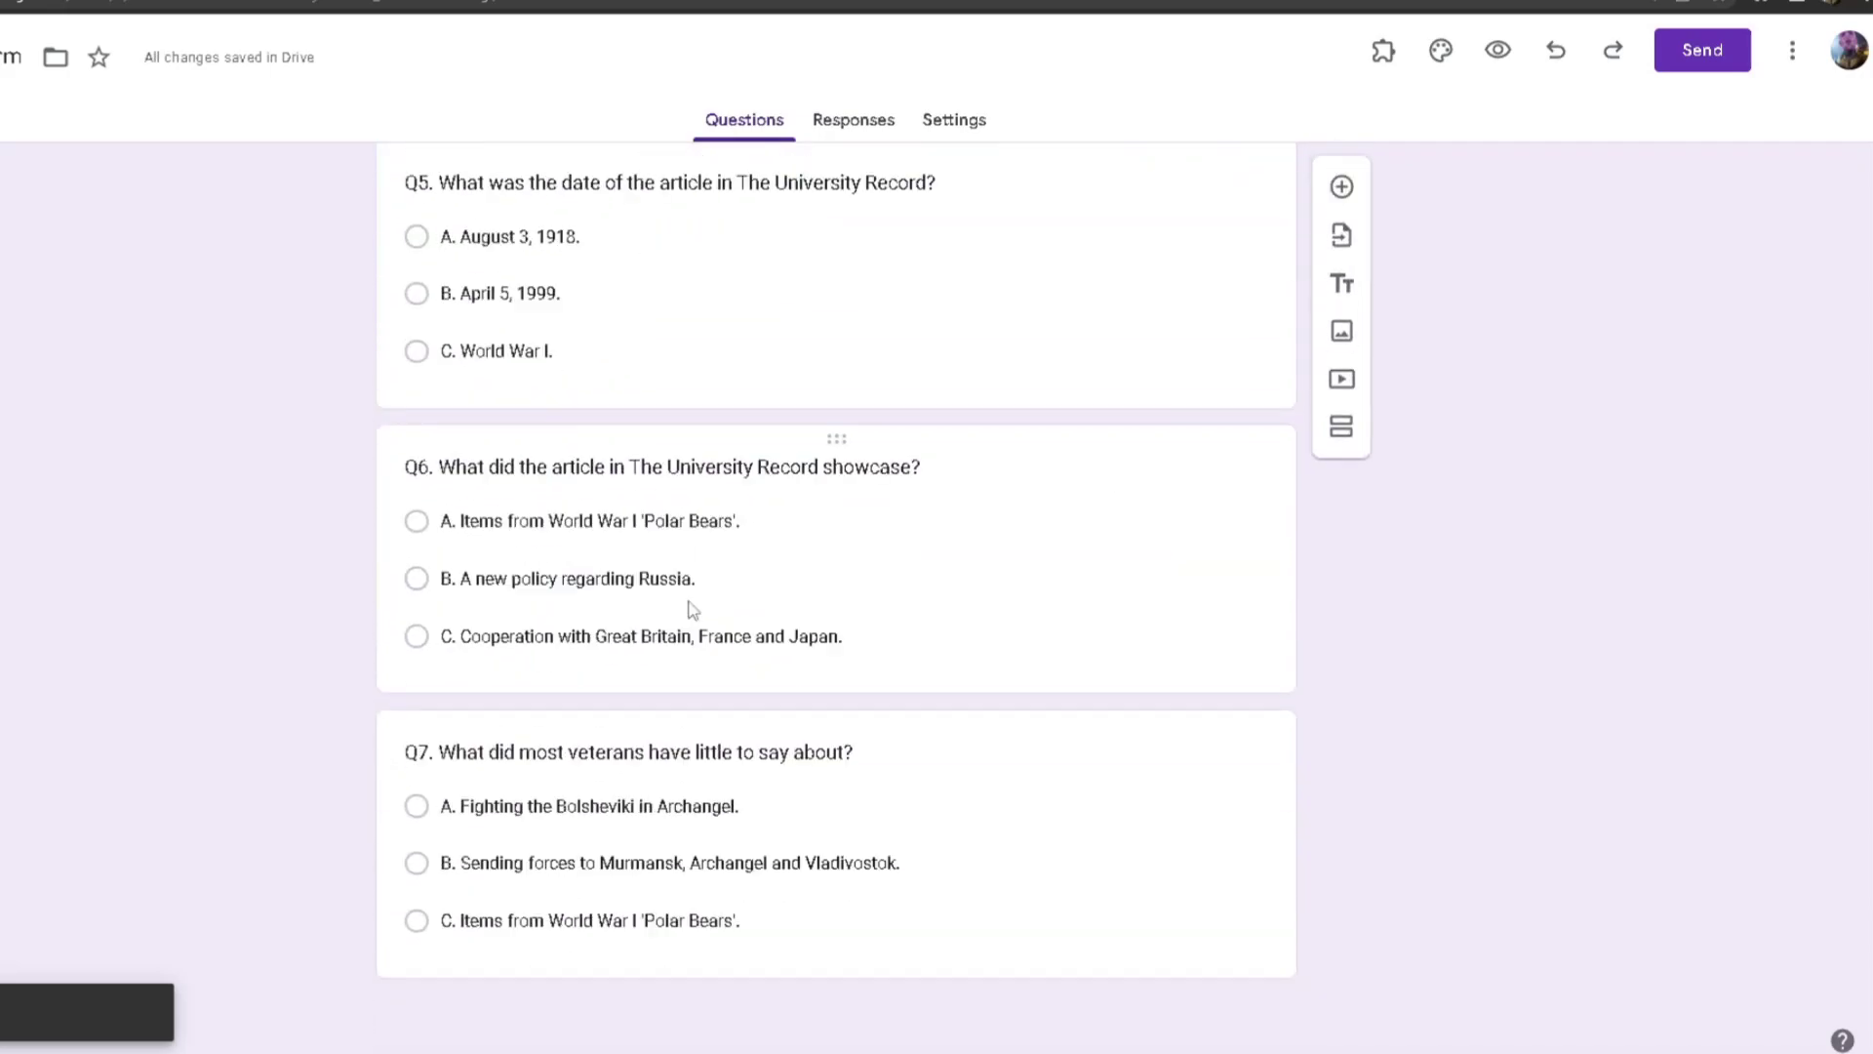
pyautogui.scroll(15, 1492, 312)
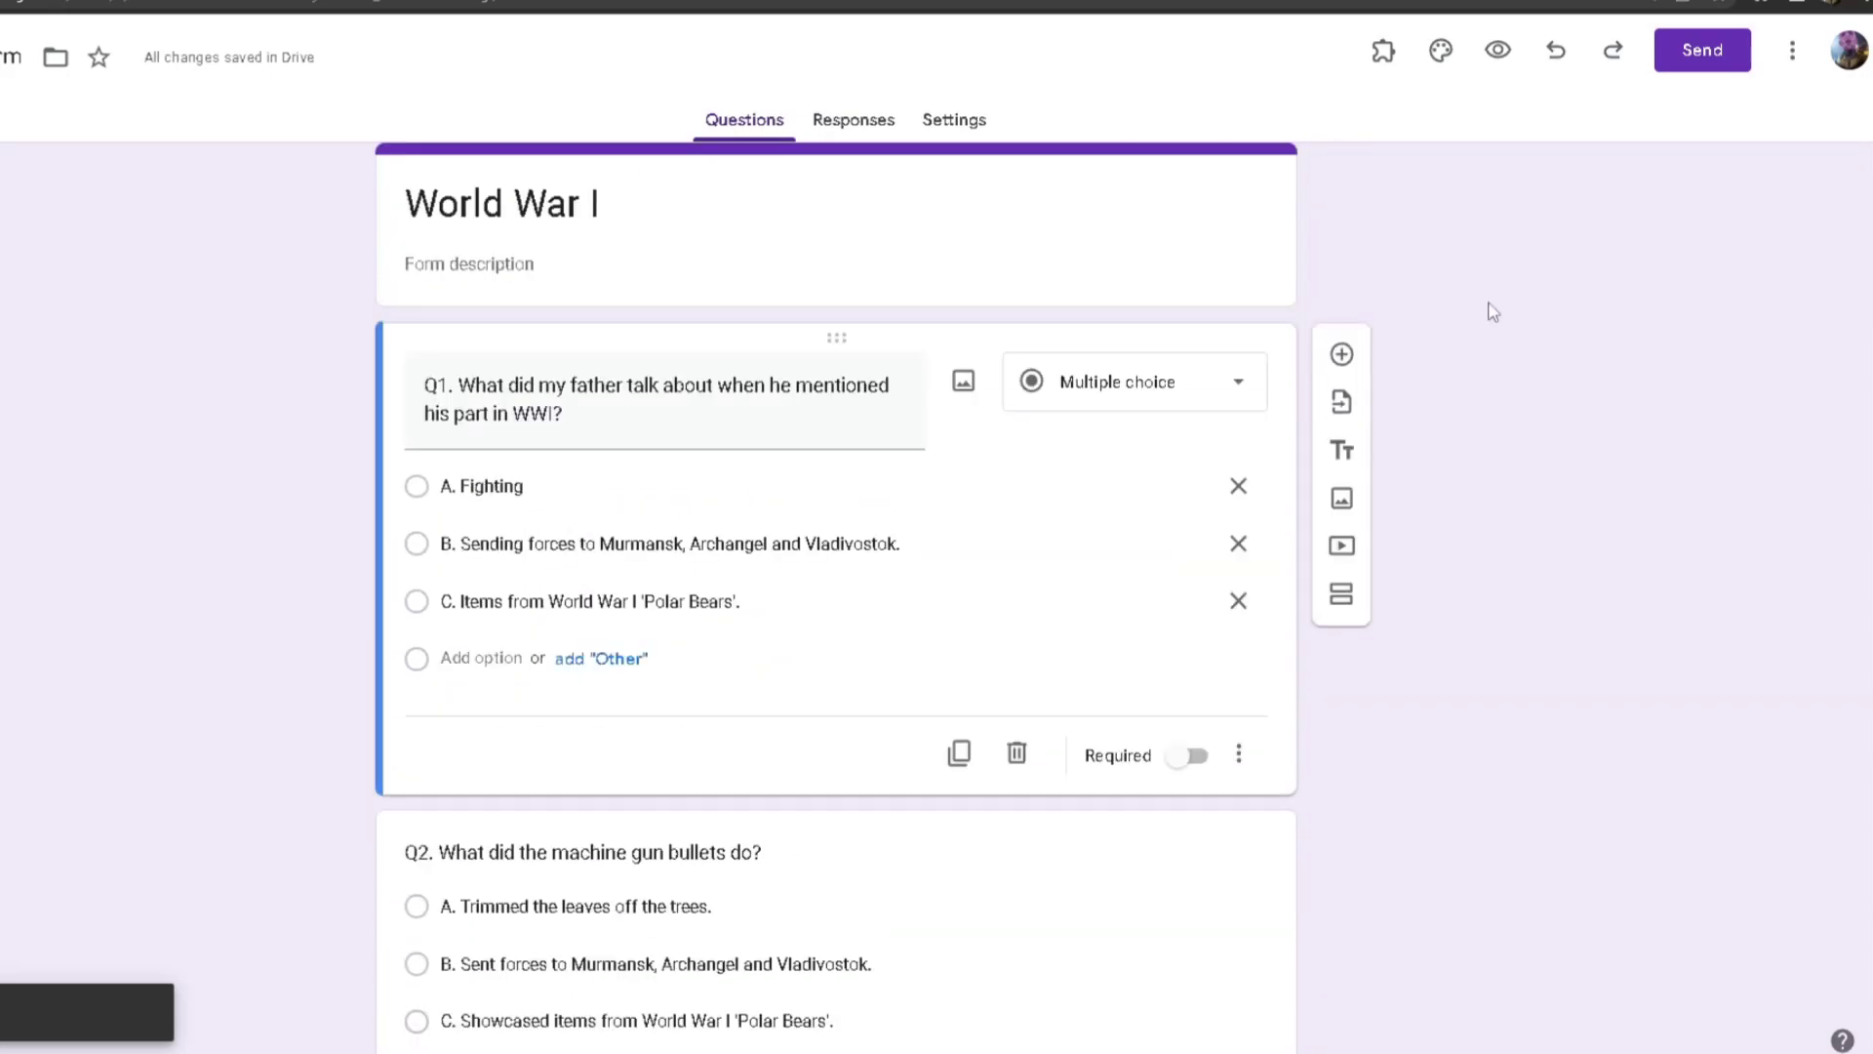
# Open GPT Quiz Generator's Start/User Api Key option on the untitled form
pyautogui.click(1388, 59)
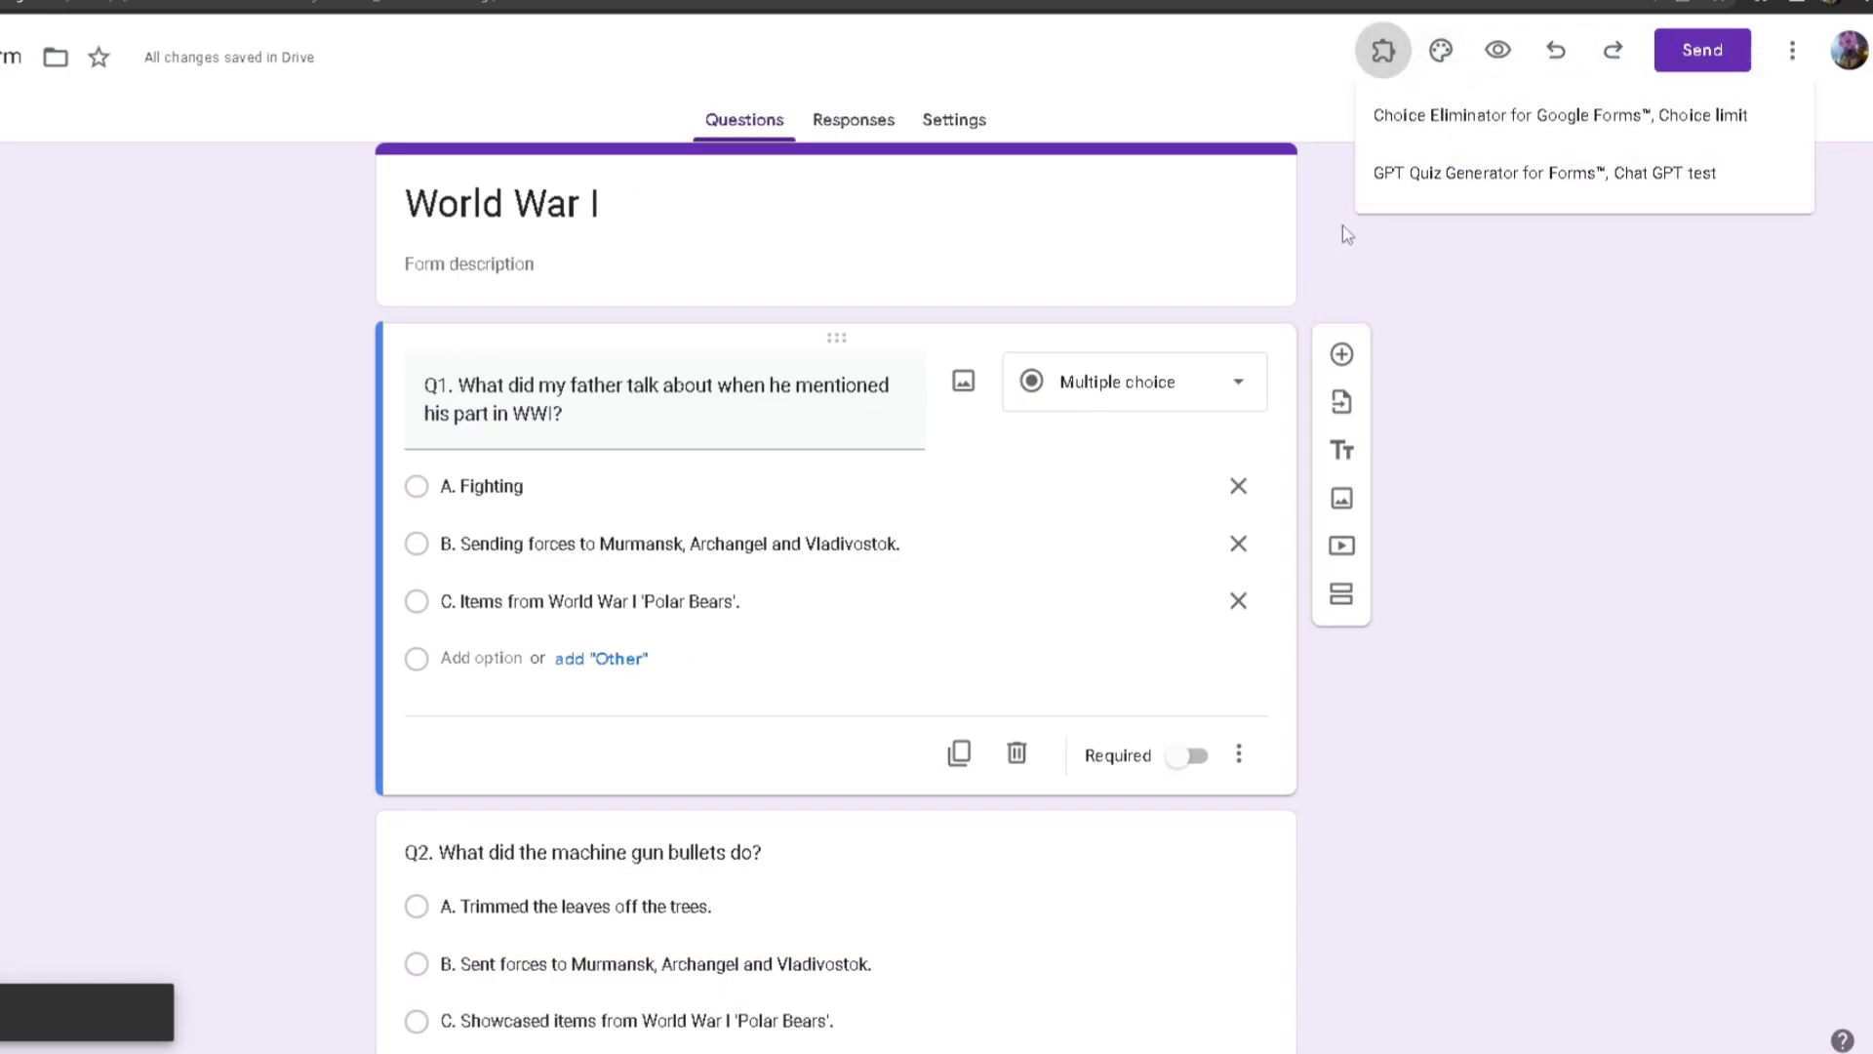
pyautogui.click(1538, 175)
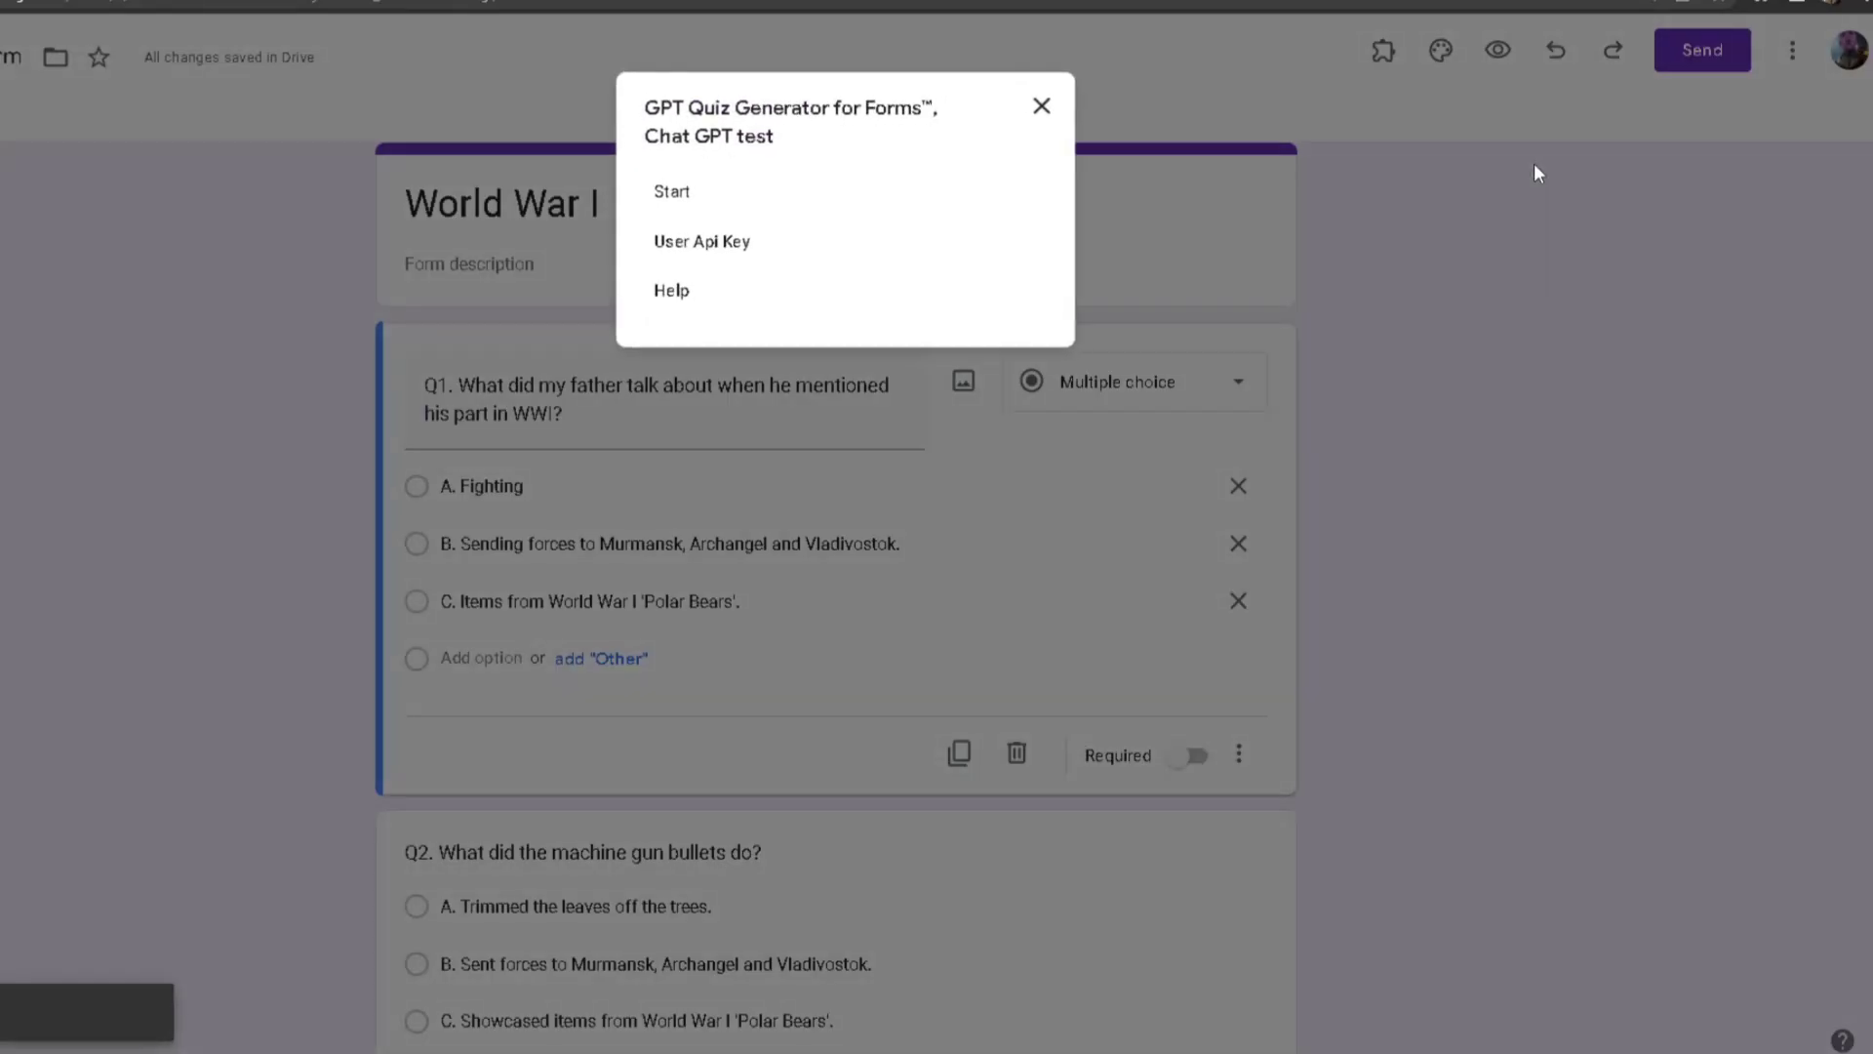
pyautogui.click(683, 244)
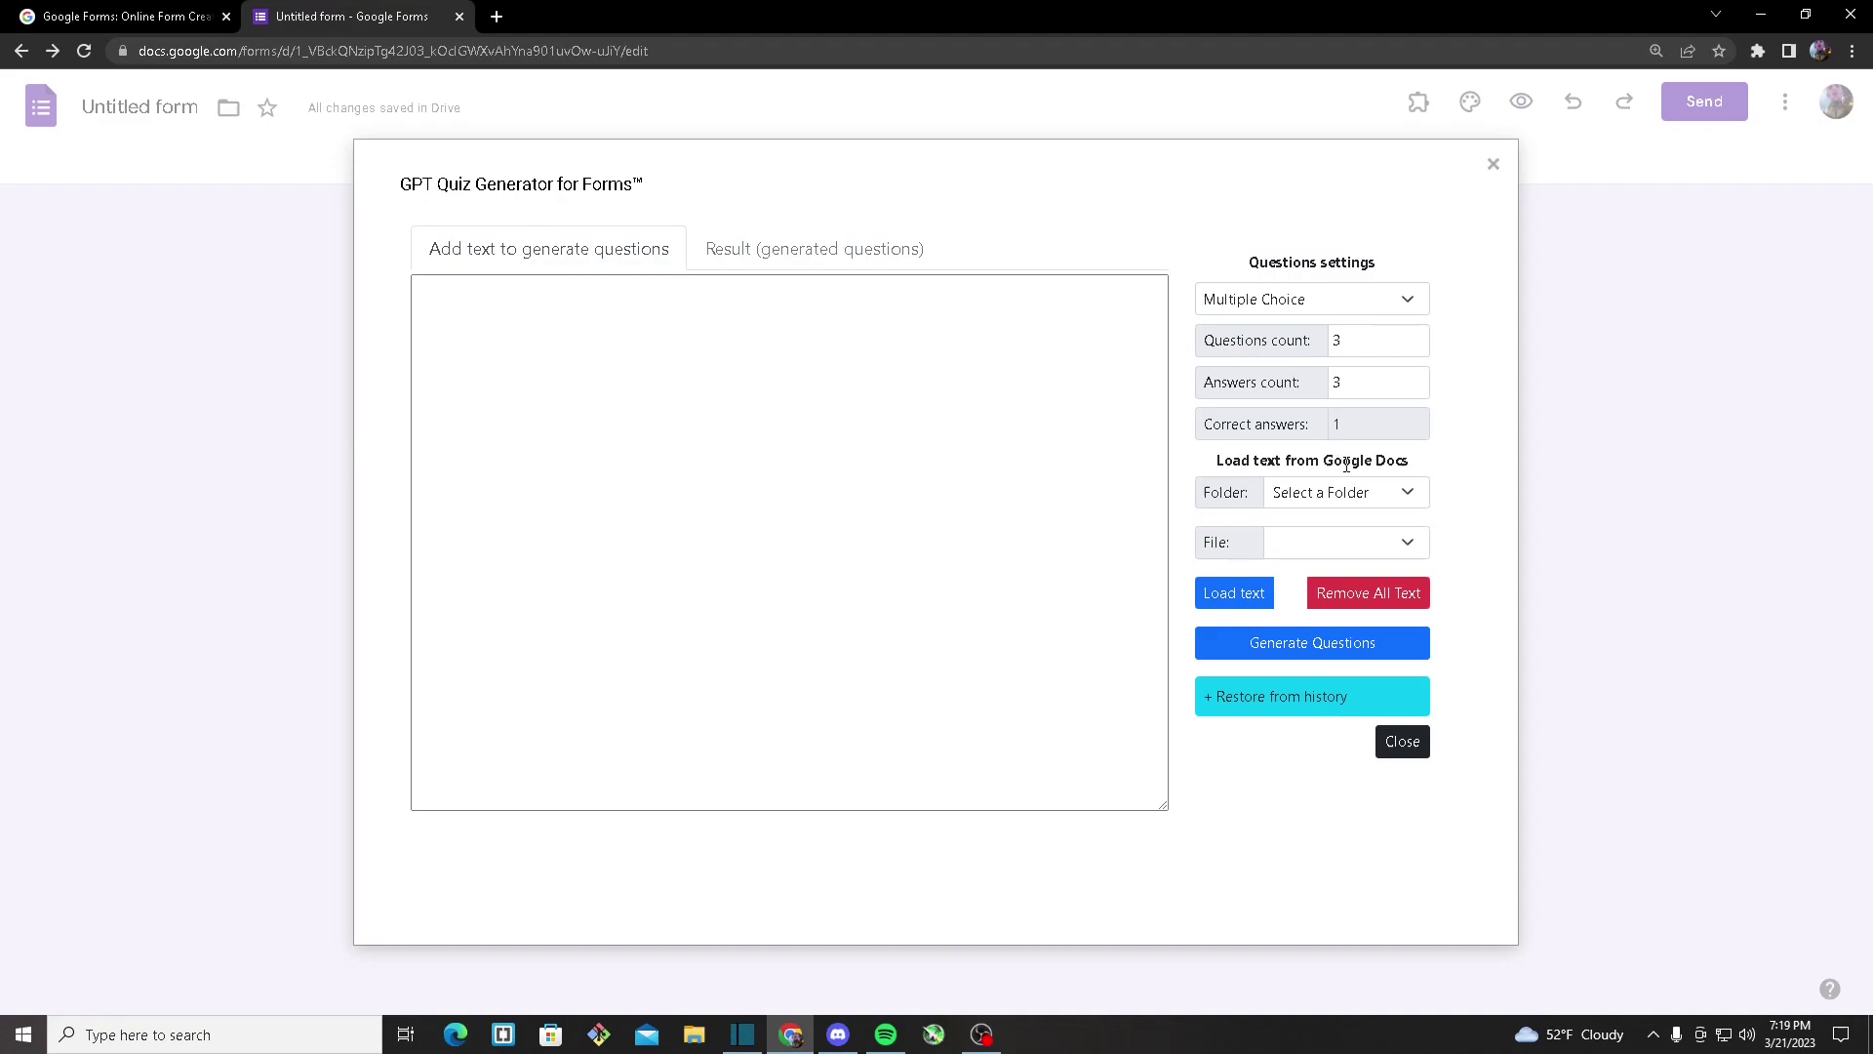
# Choose Root Folder and the document 'GTP plus Google Docs' as the Docs source
pyautogui.click(1321, 502)
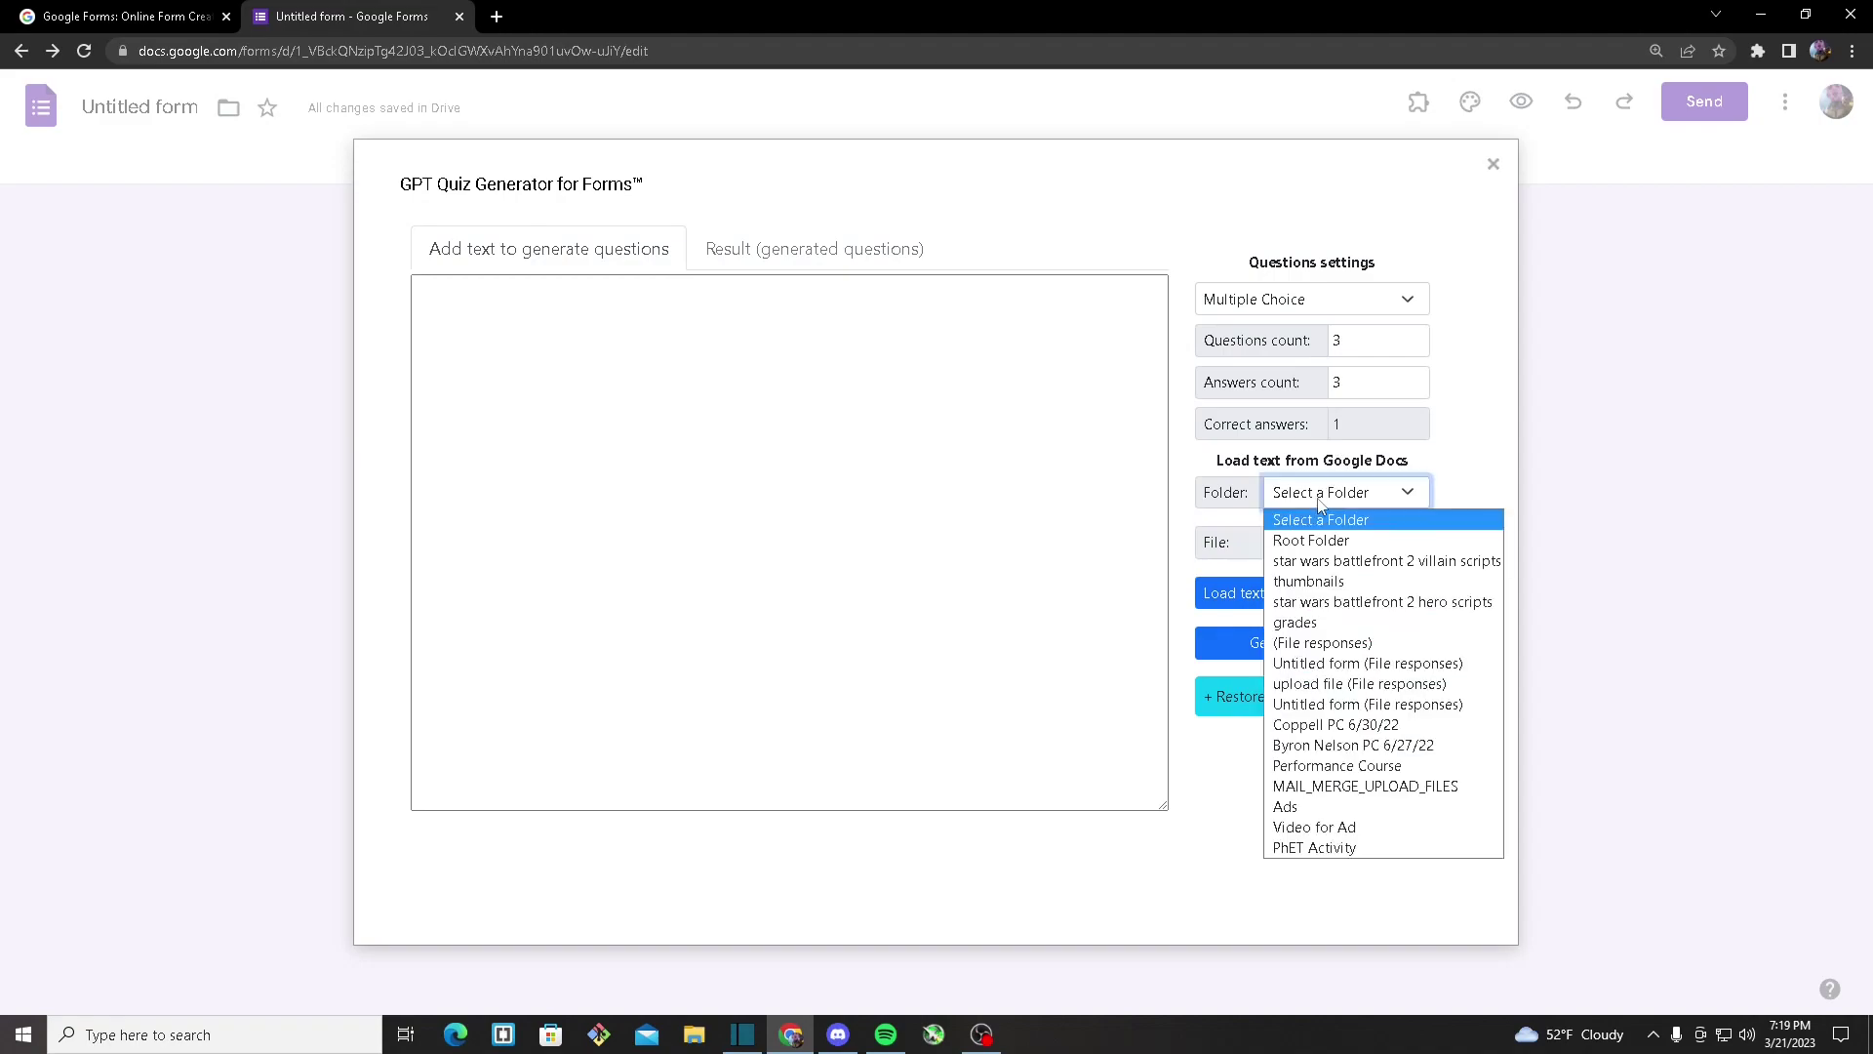
pyautogui.click(1290, 543)
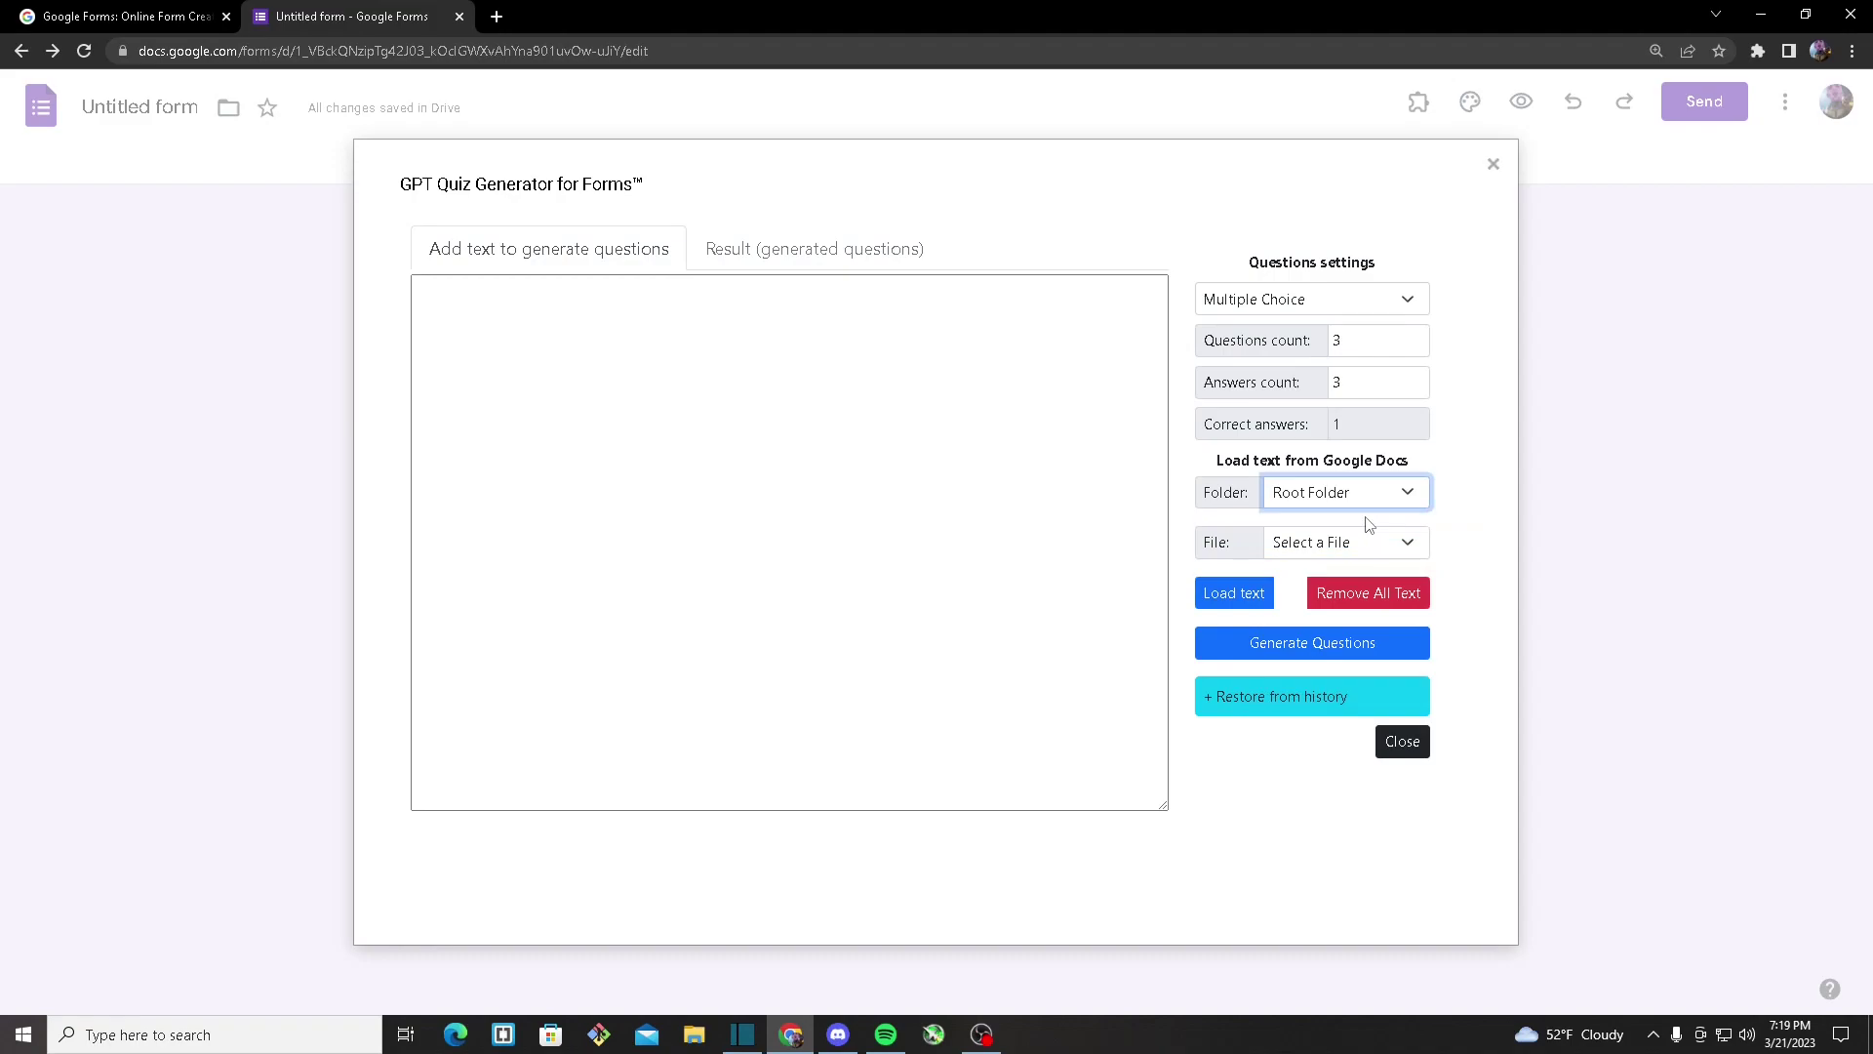
pyautogui.click(1298, 552)
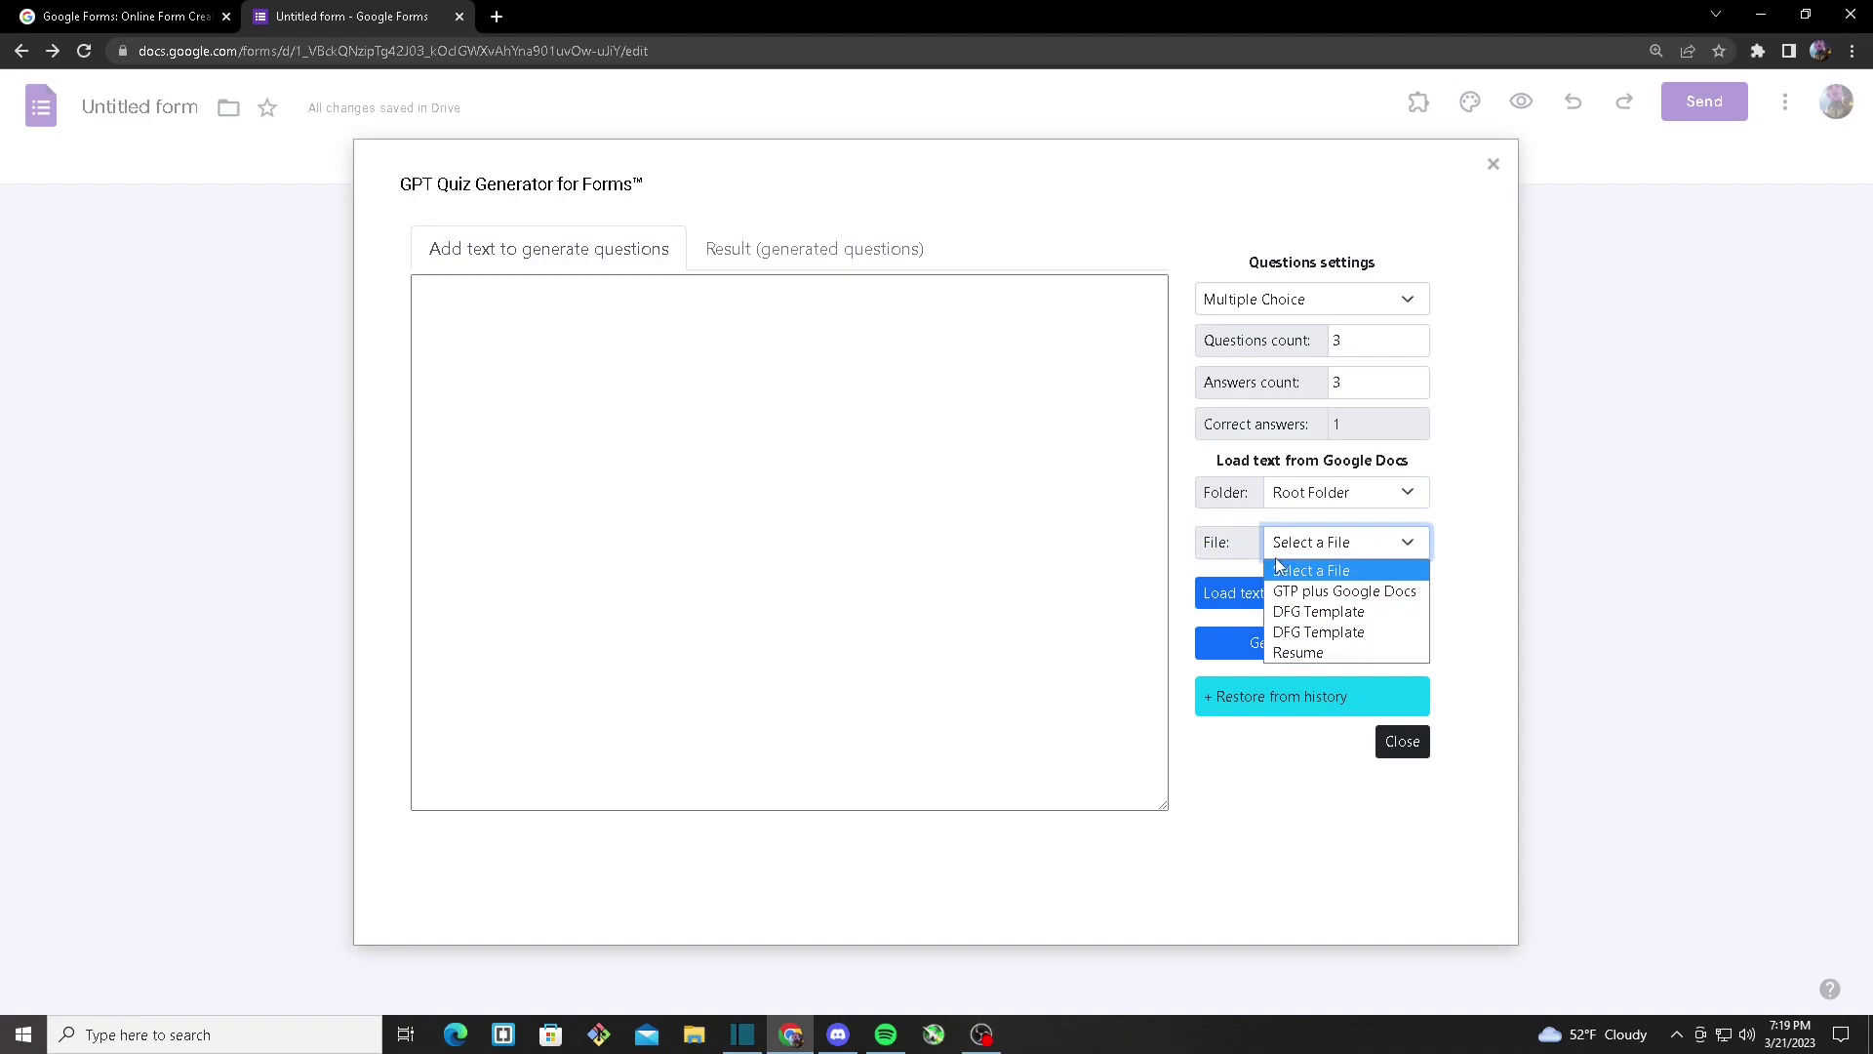
pyautogui.click(1319, 592)
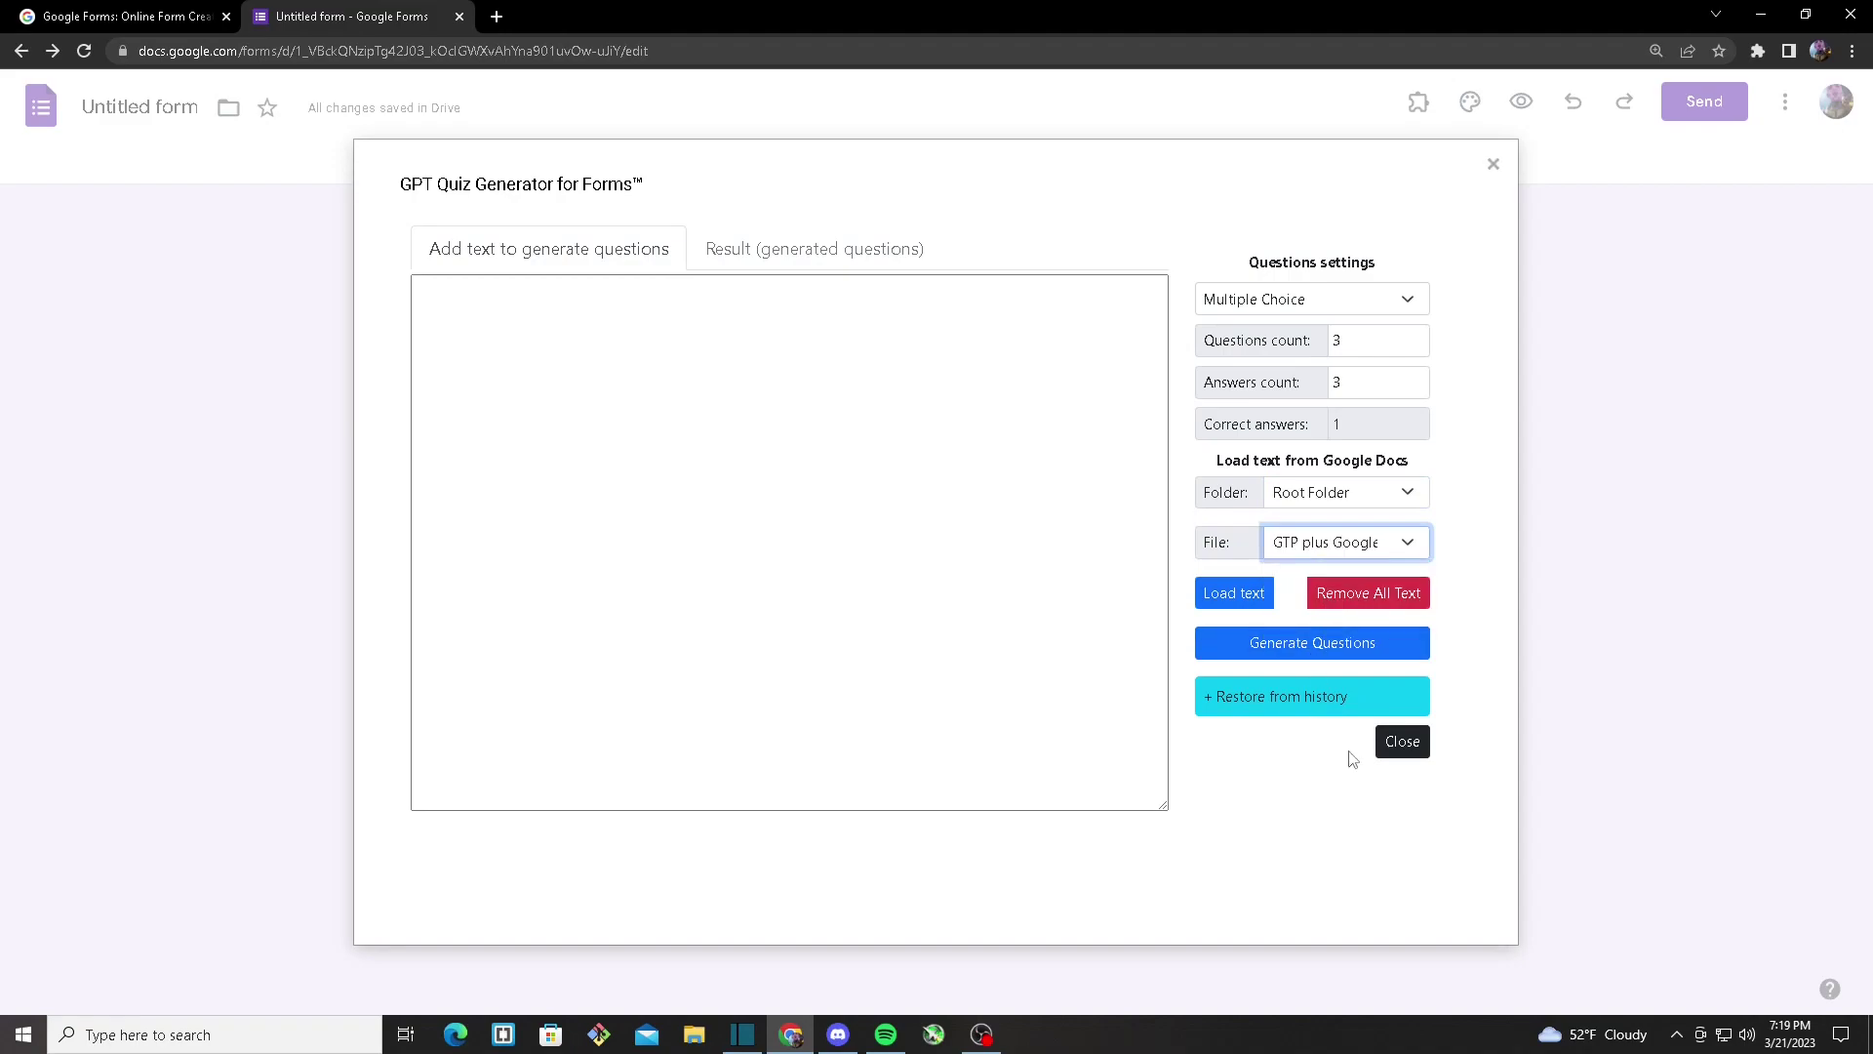